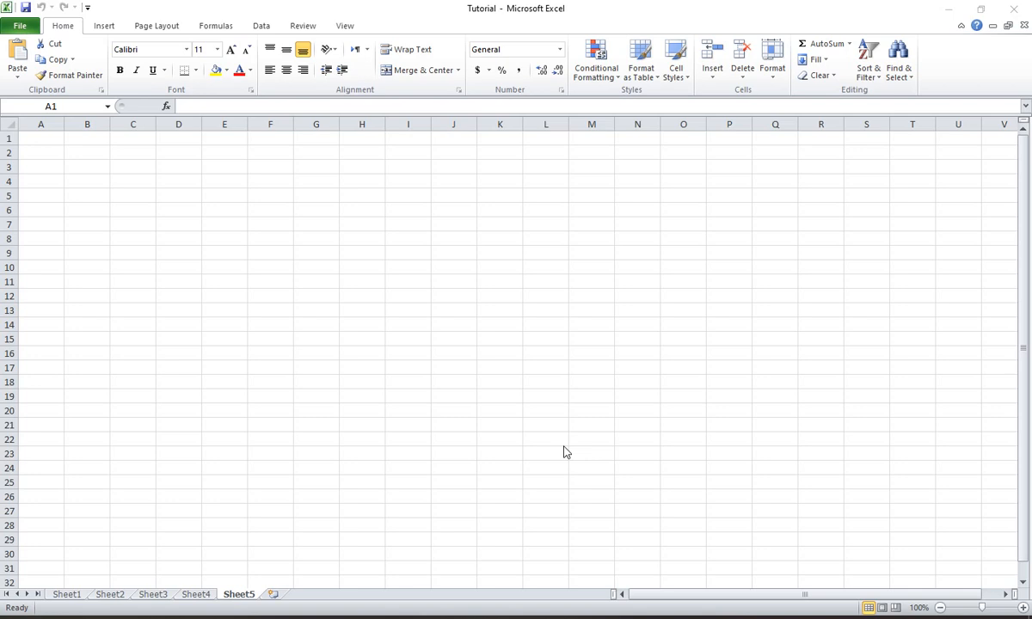
- Enter the heading "SK Computer Traning Center" in cell A1
click(118, 194)
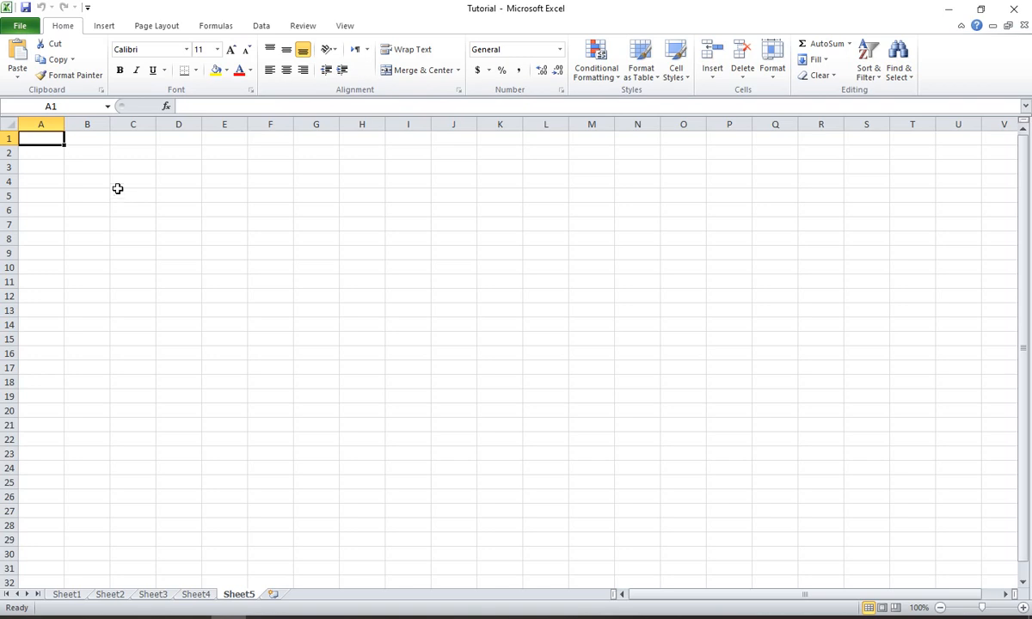
scroll(89, 168, up, 3)
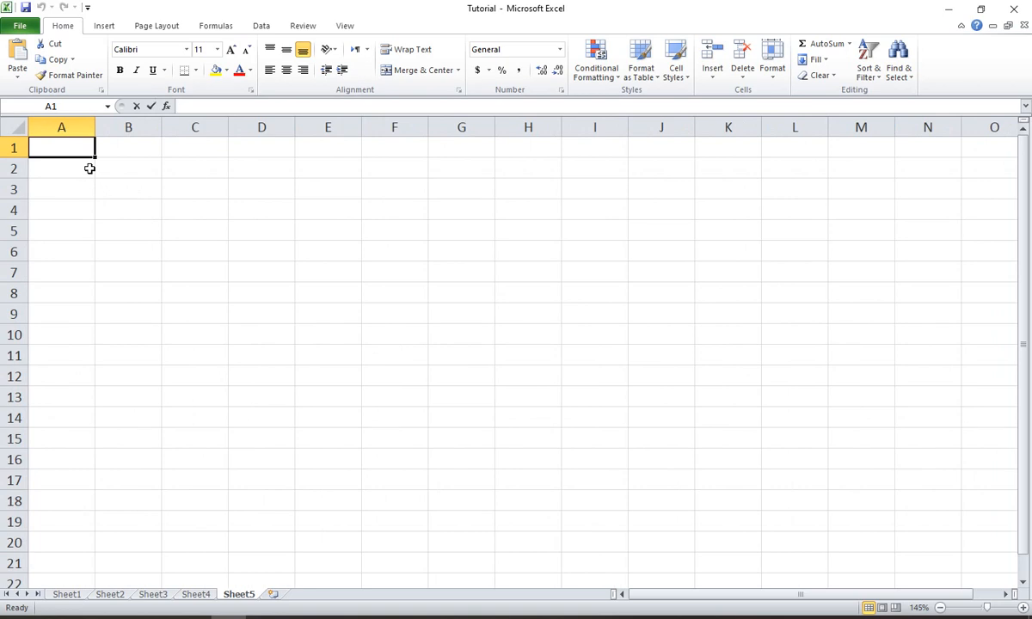
text(থ)
key(BackSpace)
key(BackSpace)
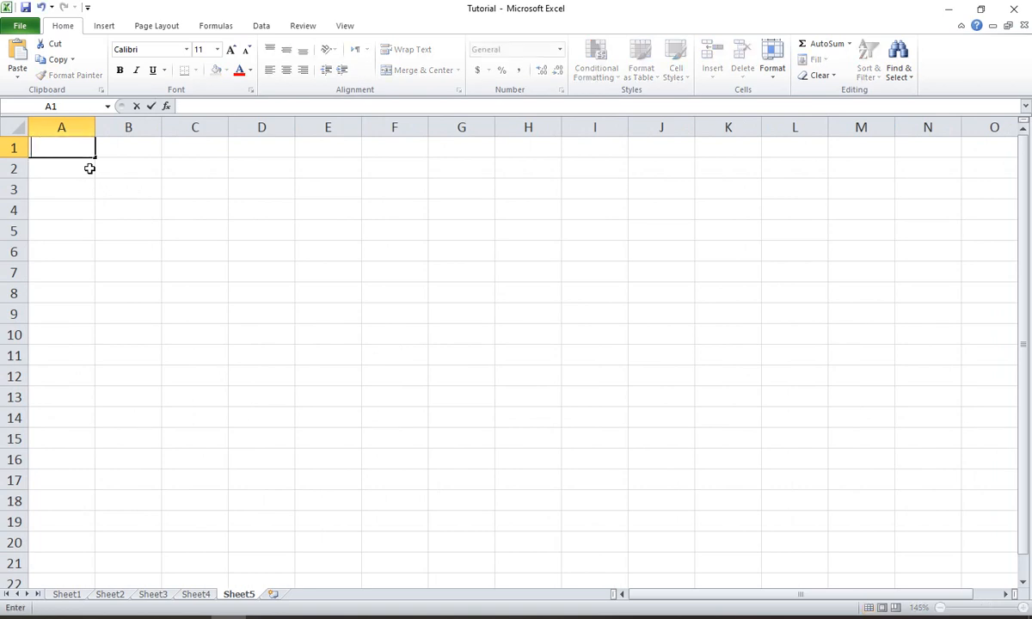
text(SK Comp)
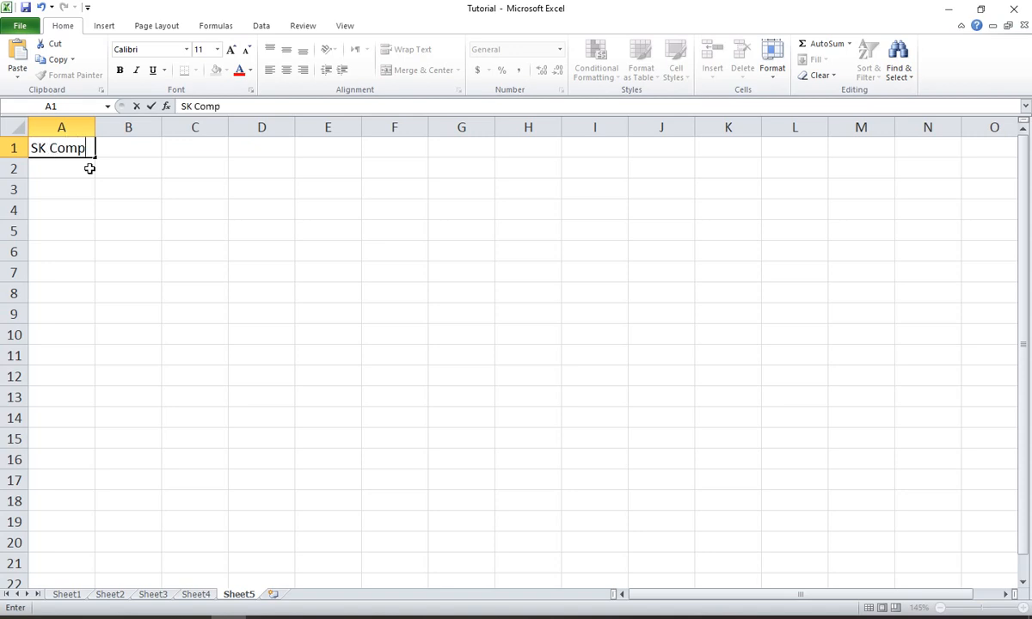
text(uter Traning)
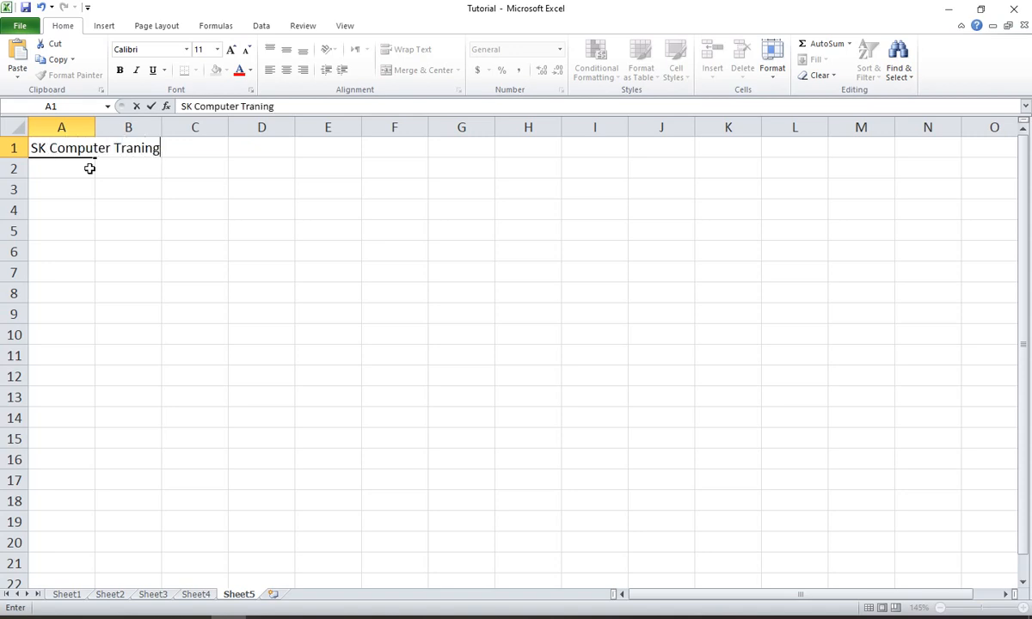
text( center)
key(BackSpace)
key(BackSpace)
key(BackSpace)
key(BackSpace)
key(BackSpace)
key(BackSpace)
text(Center)
key(Return)
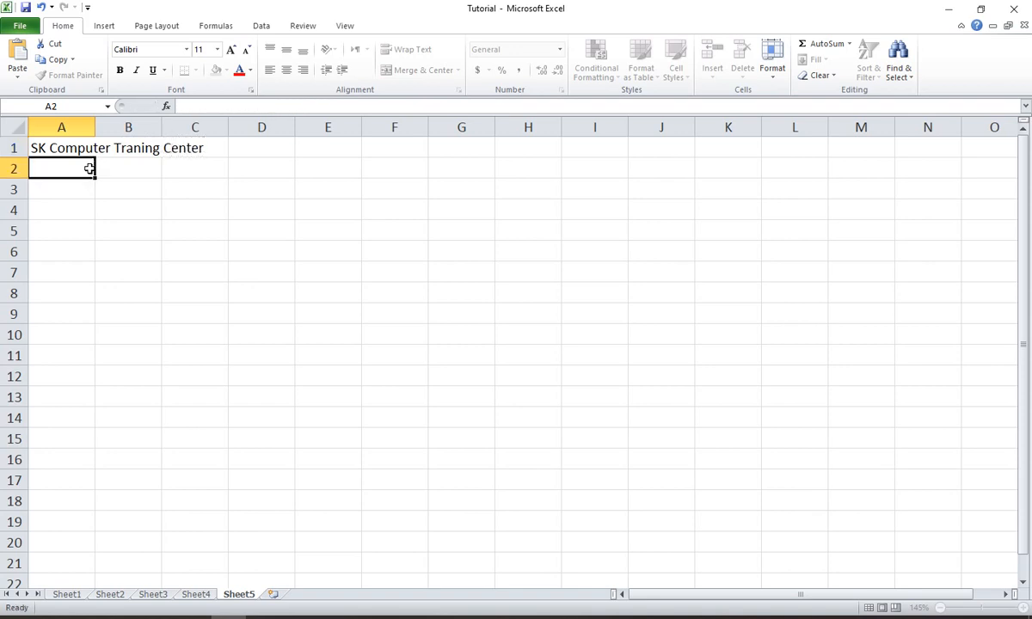
- Enter the center's address in A2 and a "Mobile:" line with its phone number in A3
text(Godagari, Raj)
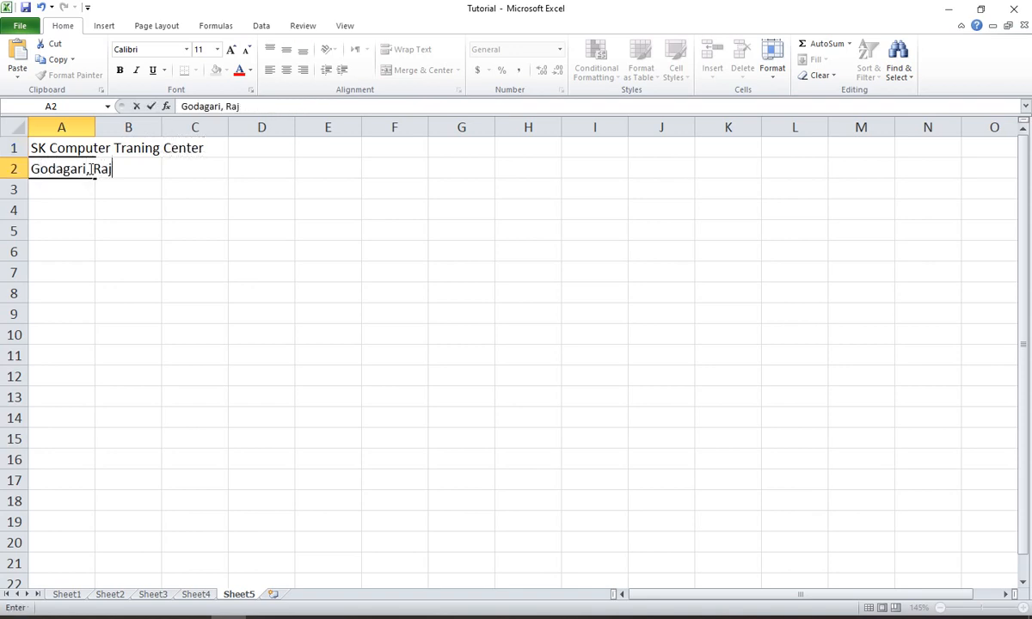
text(shahi.)
key(Return)
text(Mob)
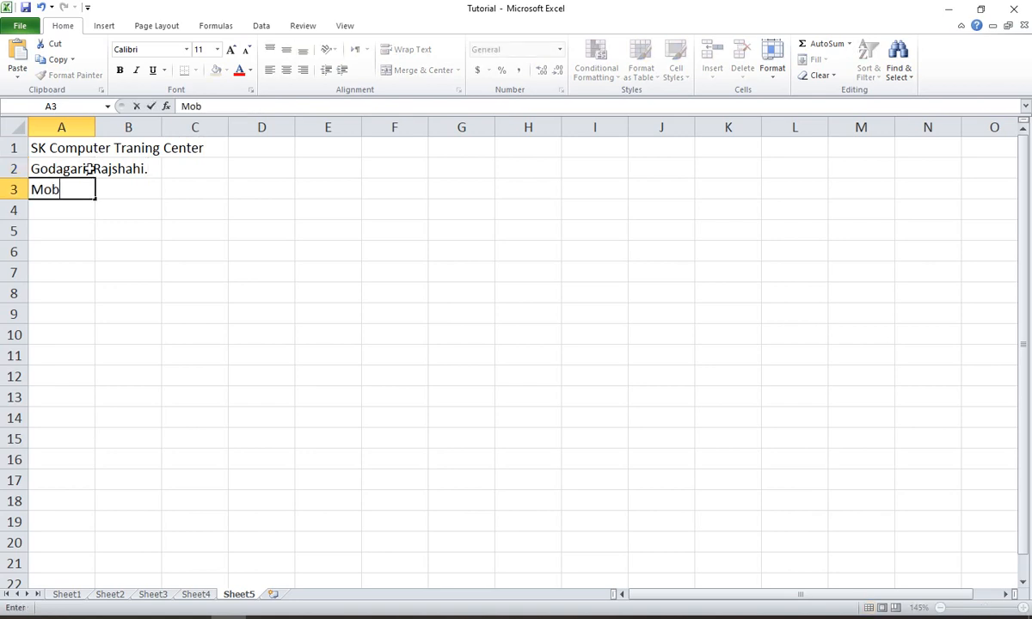
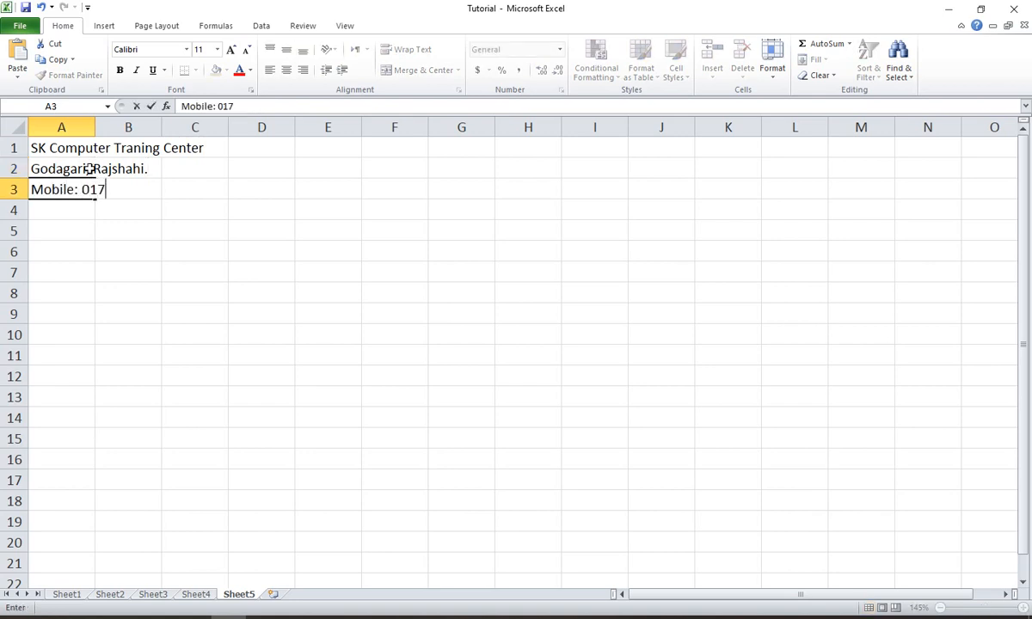
key(Return)
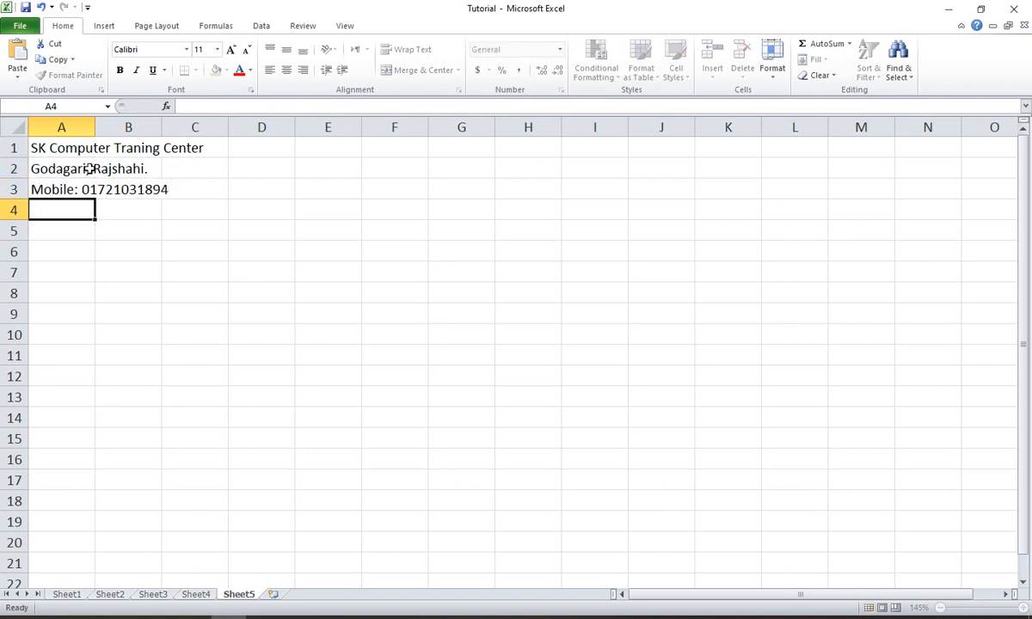
- Leave row 4 empty and enter the title "Cash Memo" in cell A5
key(Return)
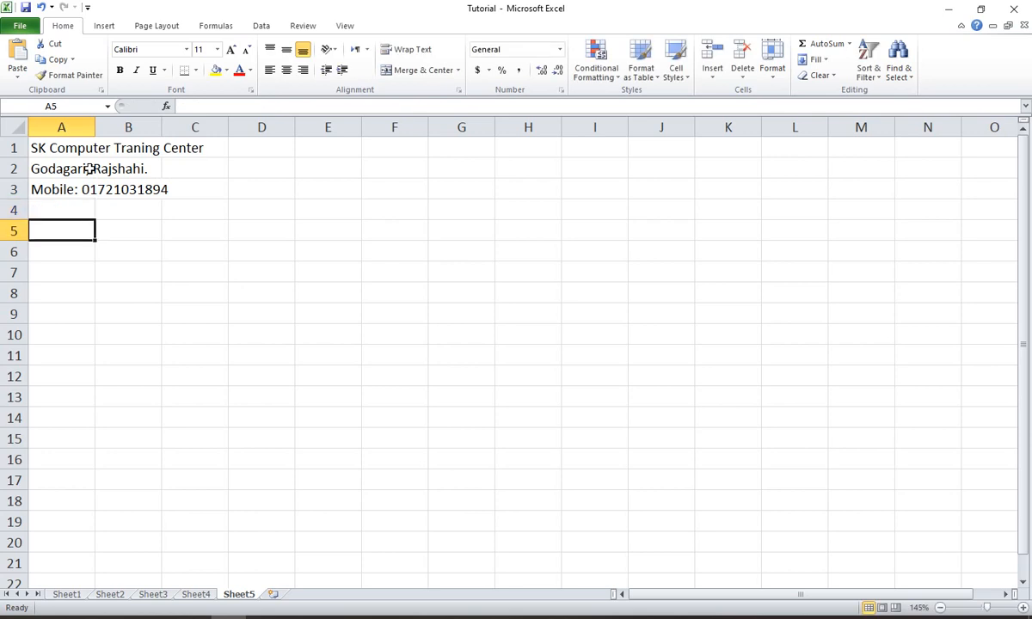
text(Cash)
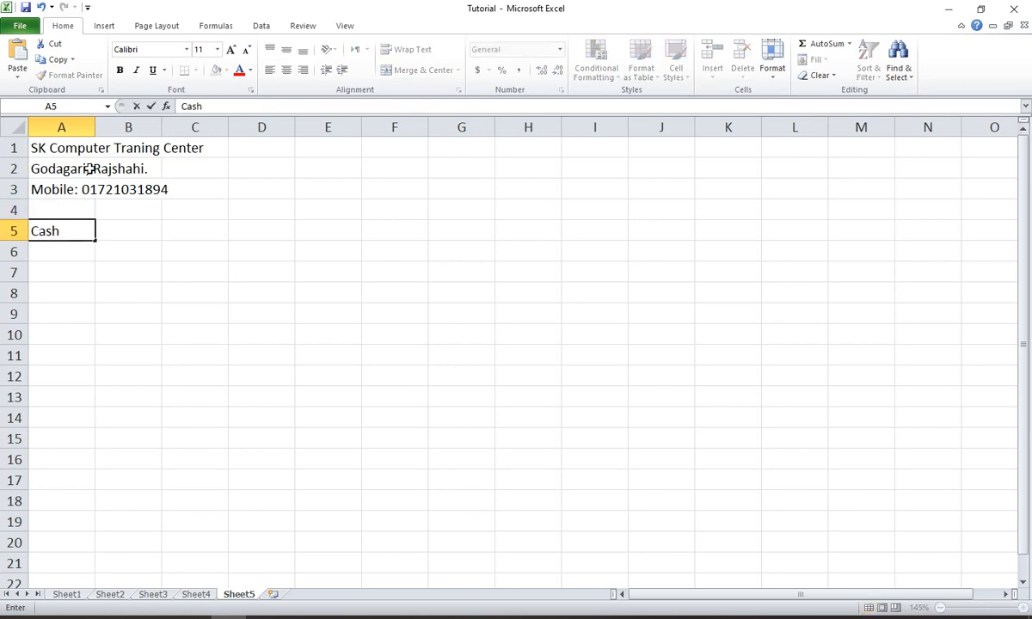
text( Memo)
key(Return)
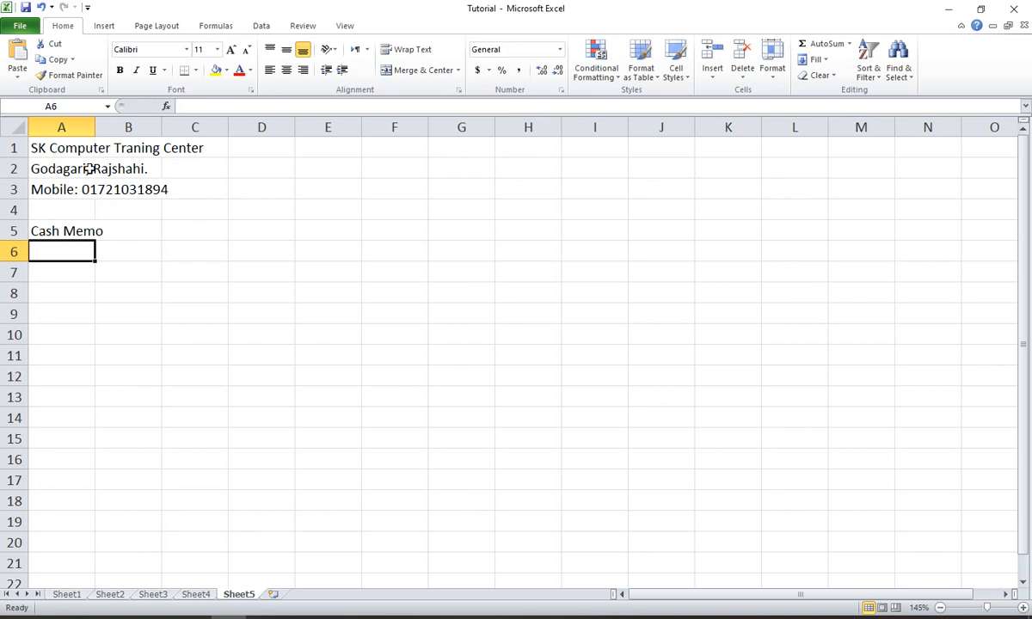
text(Sno)
key(BackSpace)
key(BackSpace)
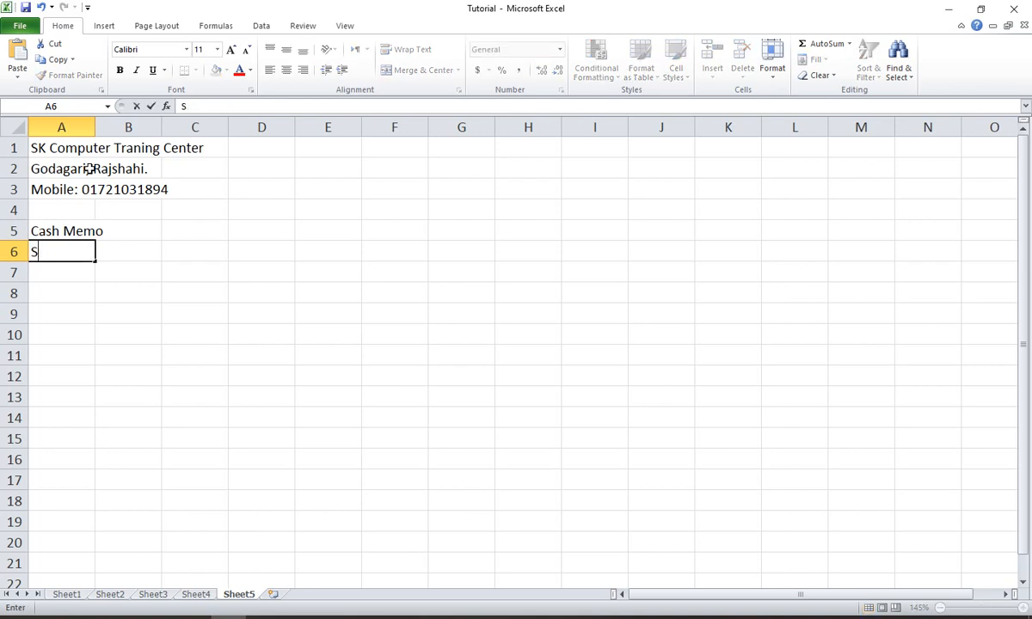
text(.NB)
key(Tab)
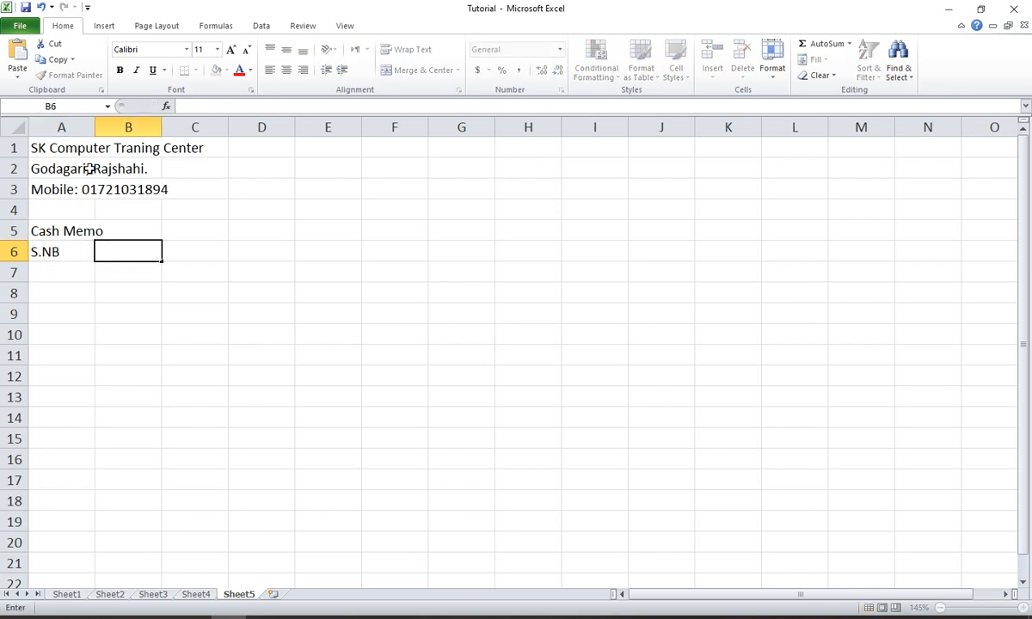
key(Left)
text(S.N)
key(Tab)
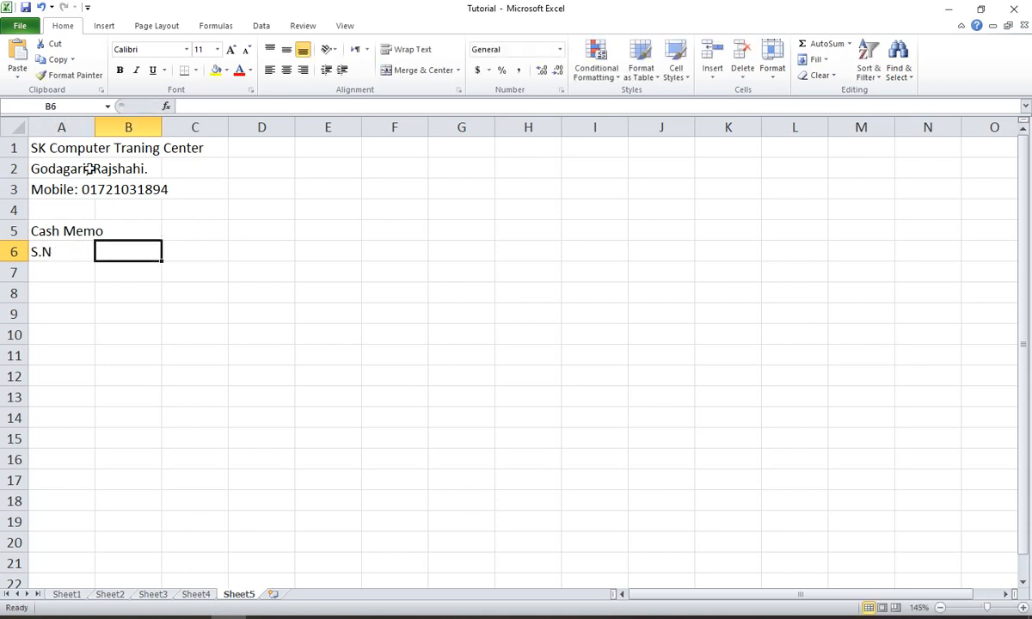
text(It)
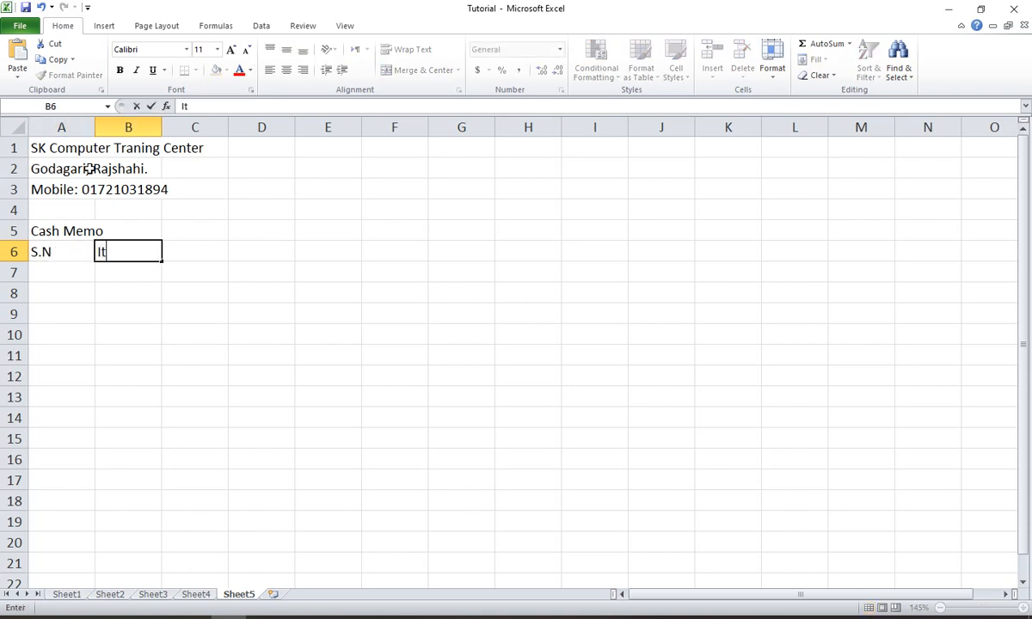
key(BackSpace)
key(Left)
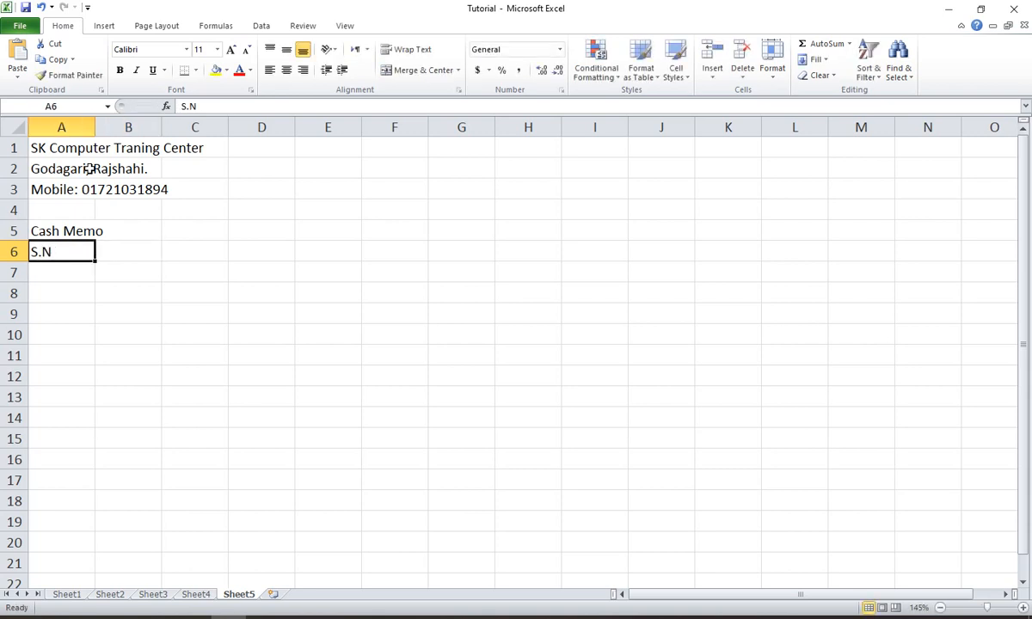
key(Delete)
- Enter "Name:" in A6 and "Address:" in A7, each followed by a dotted fill-in line reaching into column E
text(Name: )
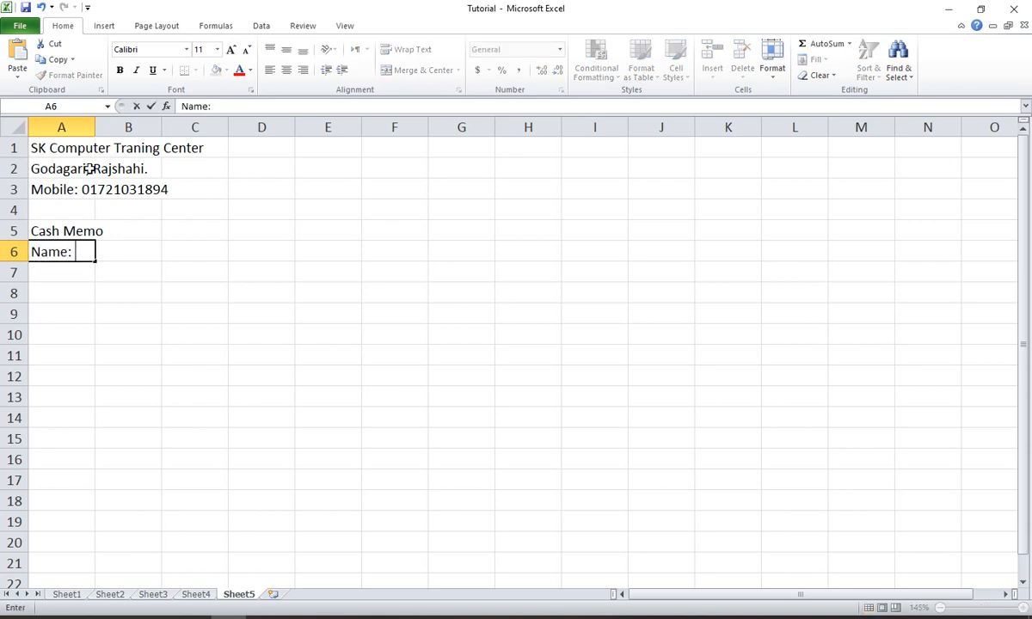
text(..............................)
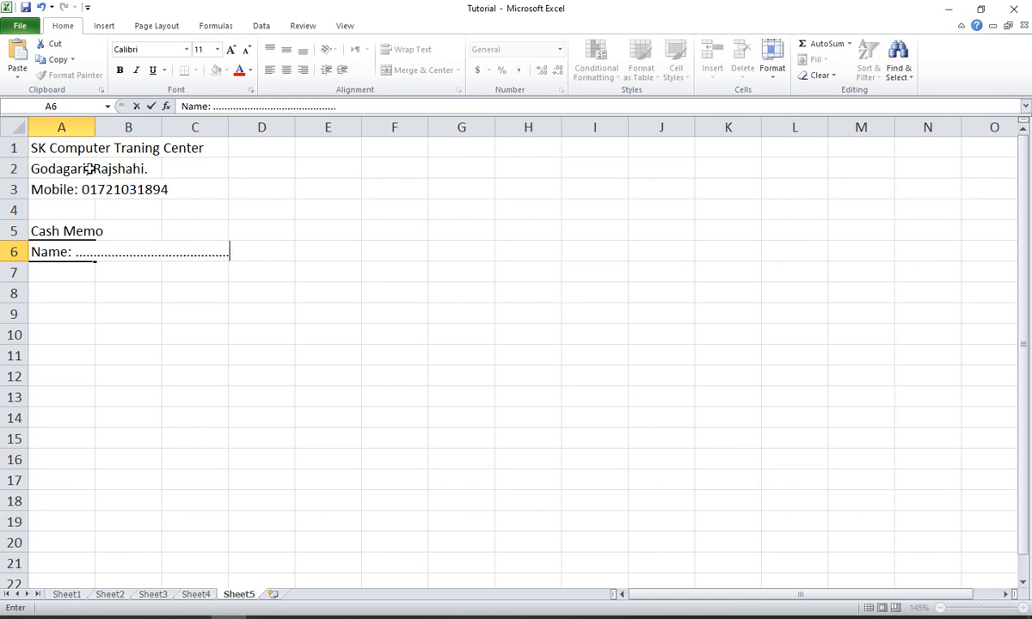
text(.........................................................)
key(Return)
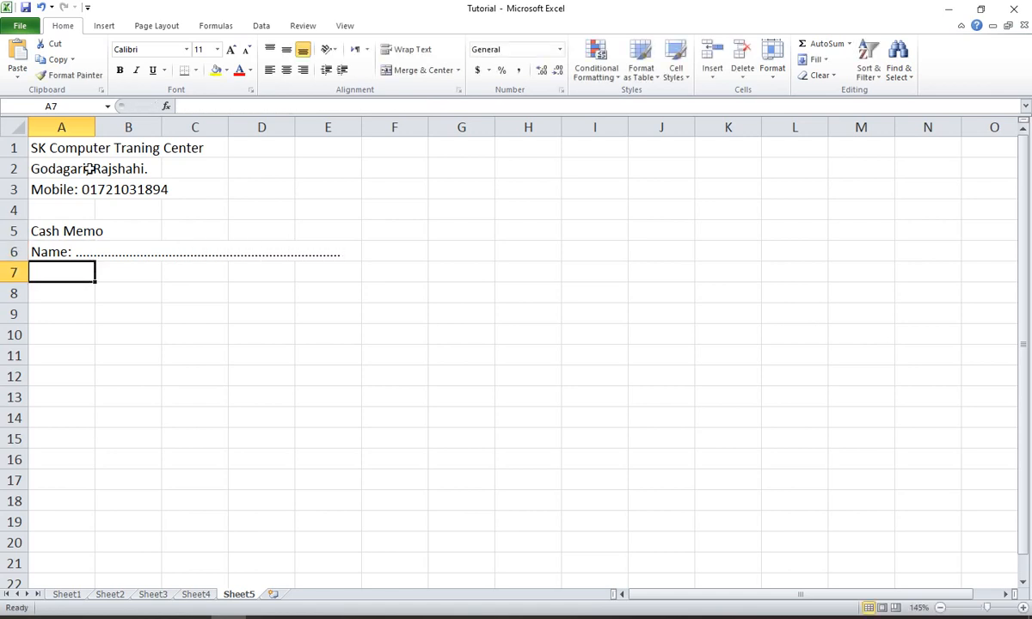
text(Address:)
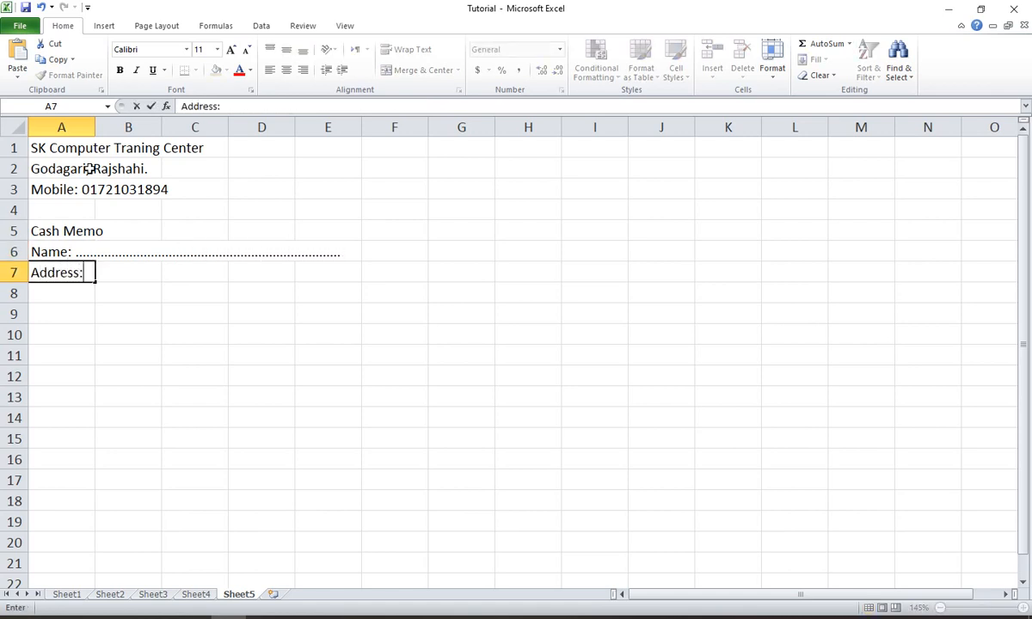
text( ................................................)
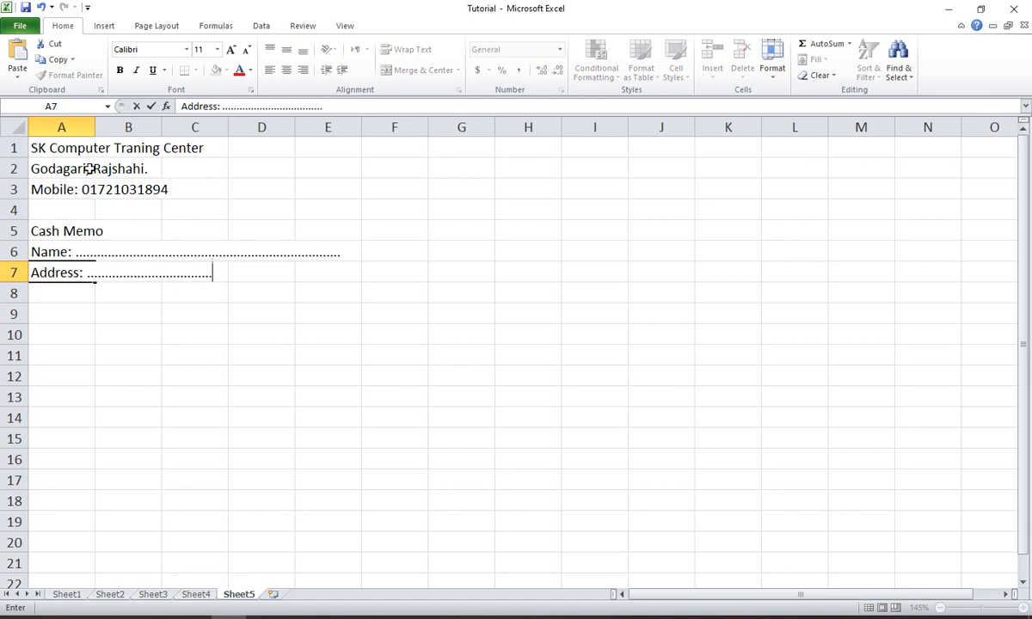
text(.................................................)
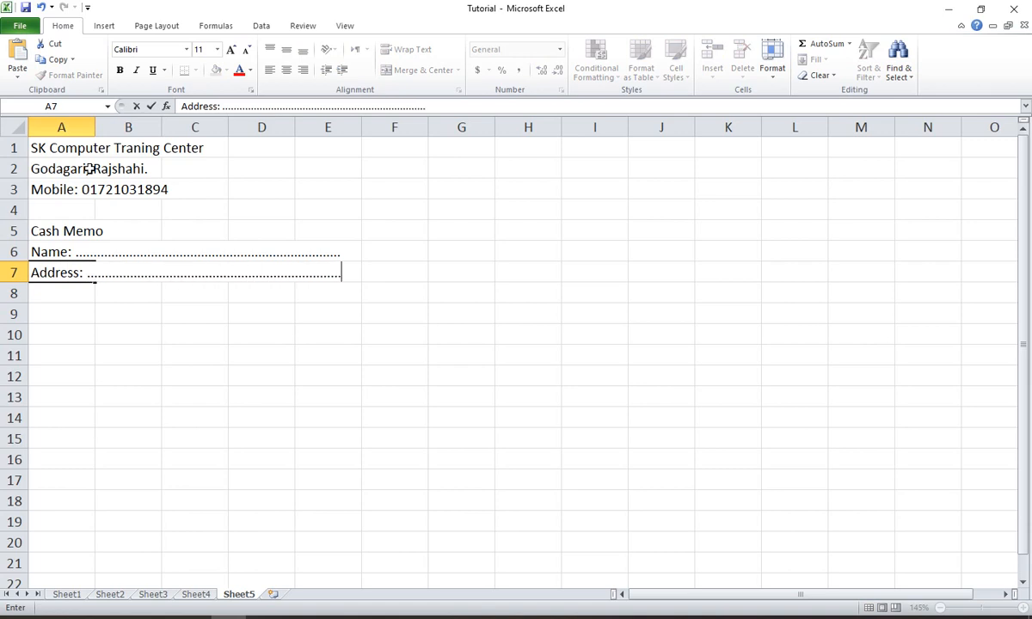
key(Return)
- Enter the column headers S.N, Item, Quantity, Price and Amount in cells A8 to E8
text(S.N)
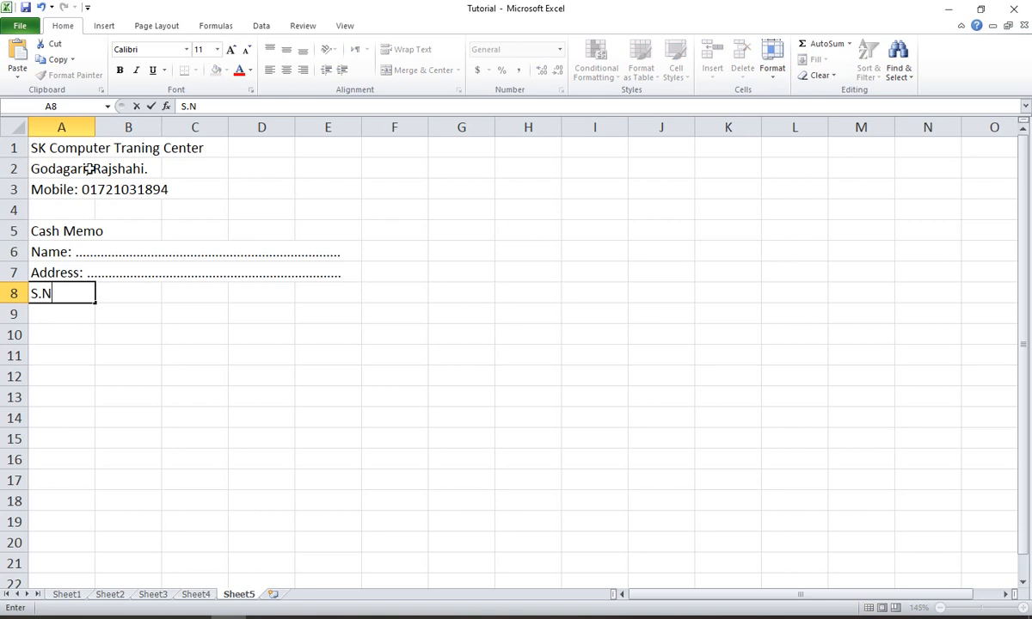
key(Tab)
text(Item)
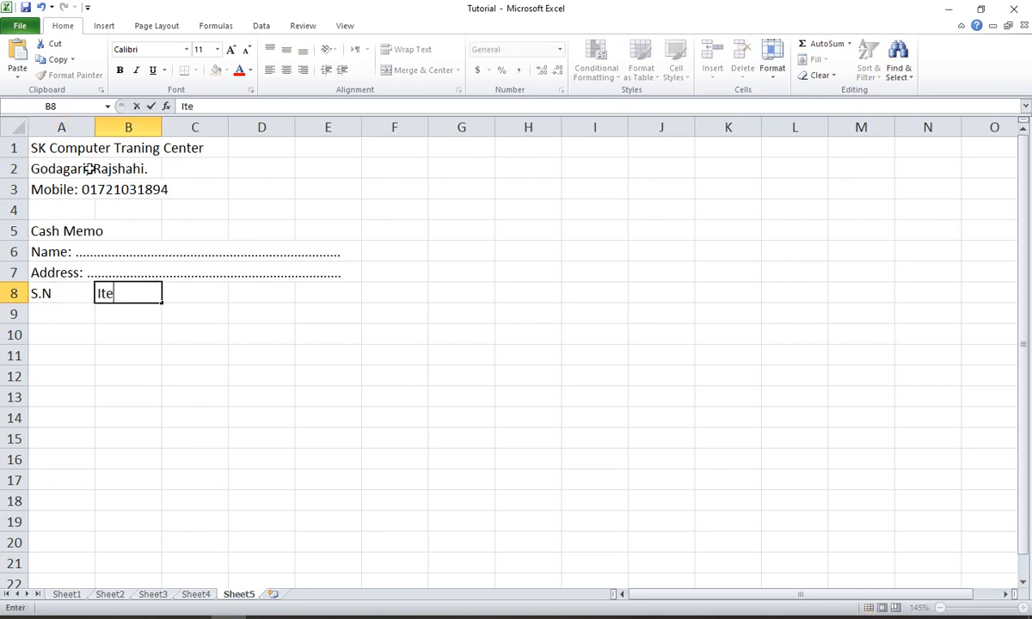
key(Tab)
text(Qu)
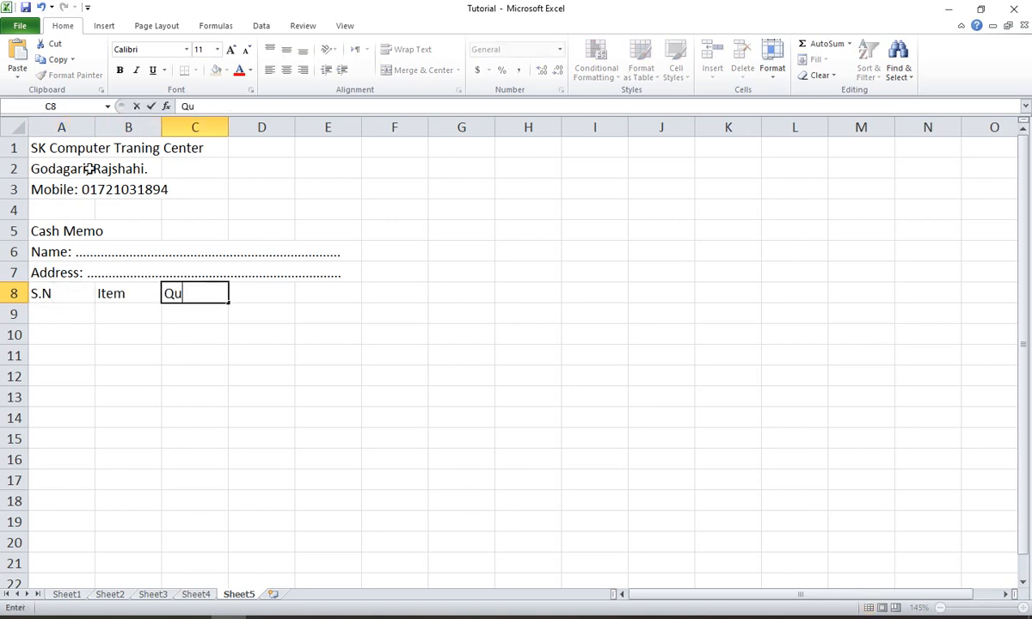
text(antity)
key(Tab)
text(Price)
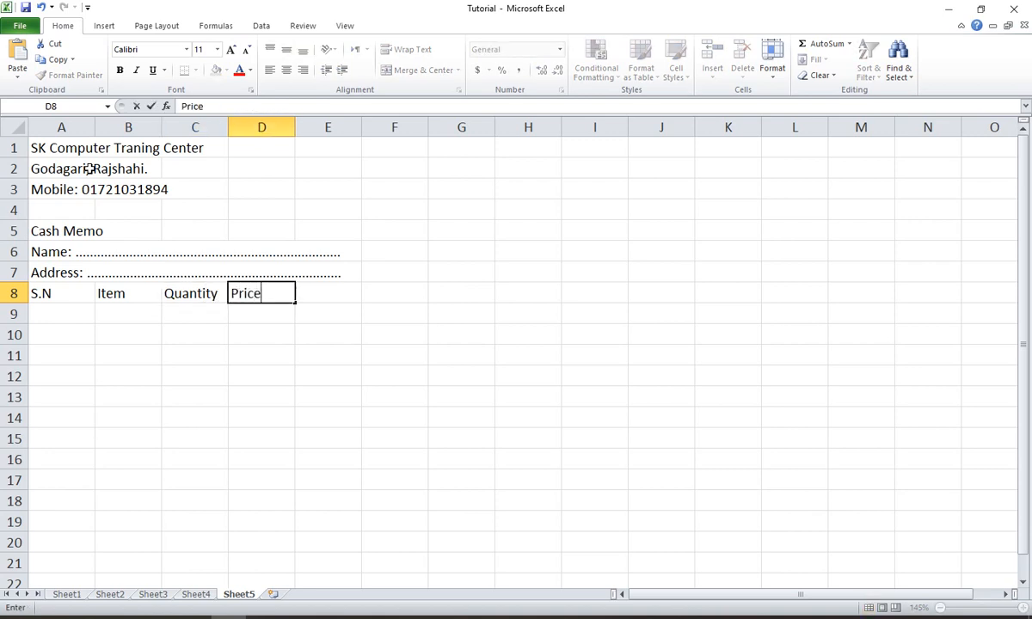
key(Tab)
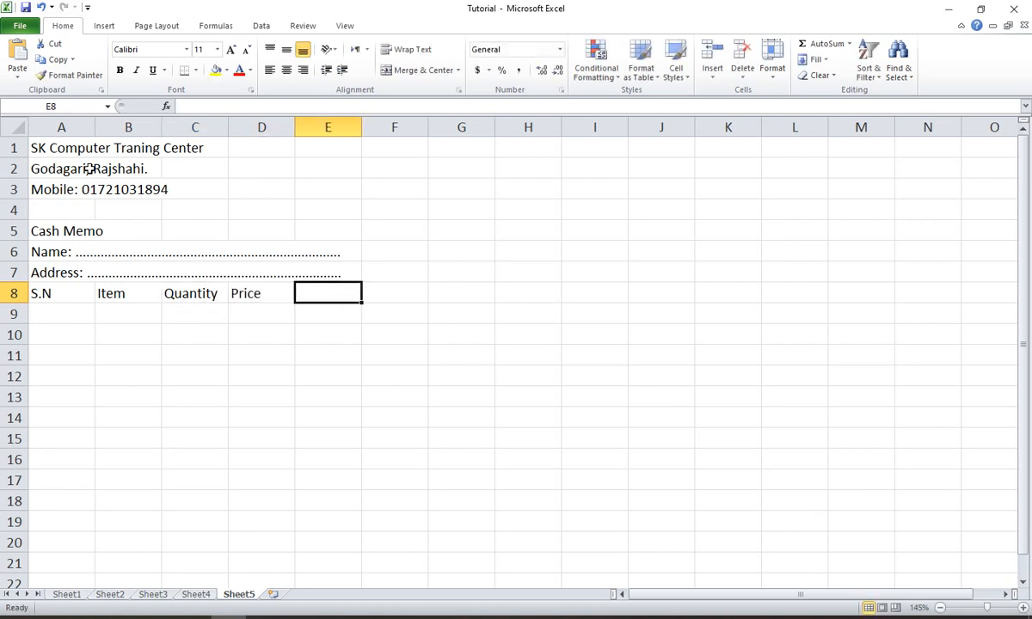
text(Amount)
key(Return)
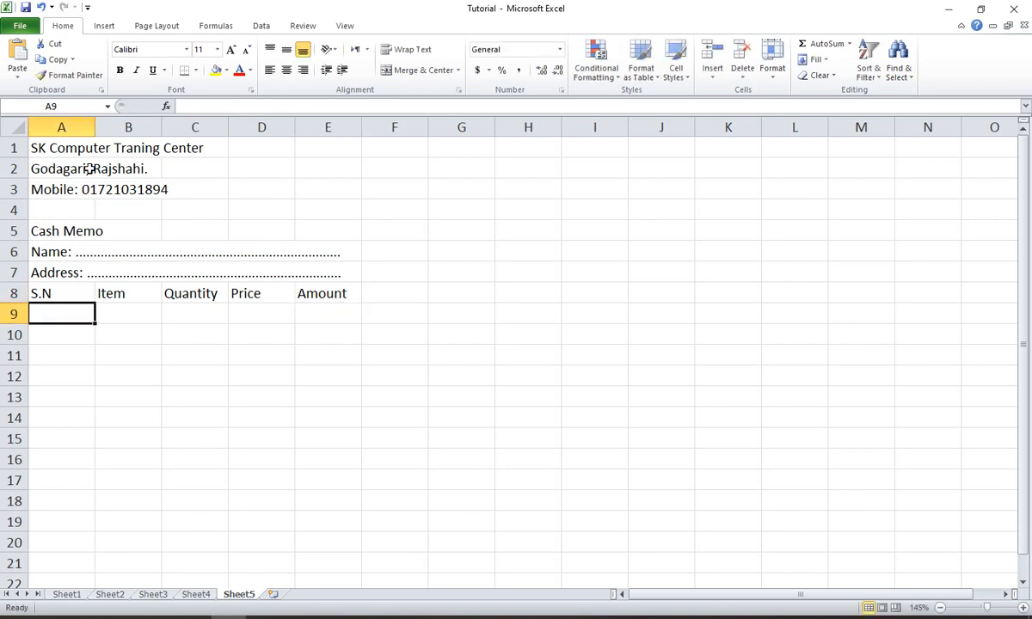
- Merge and center each of the three heading lines in rows 1, 2 and 3 across columns A to E
drag(39, 146, 331, 148)
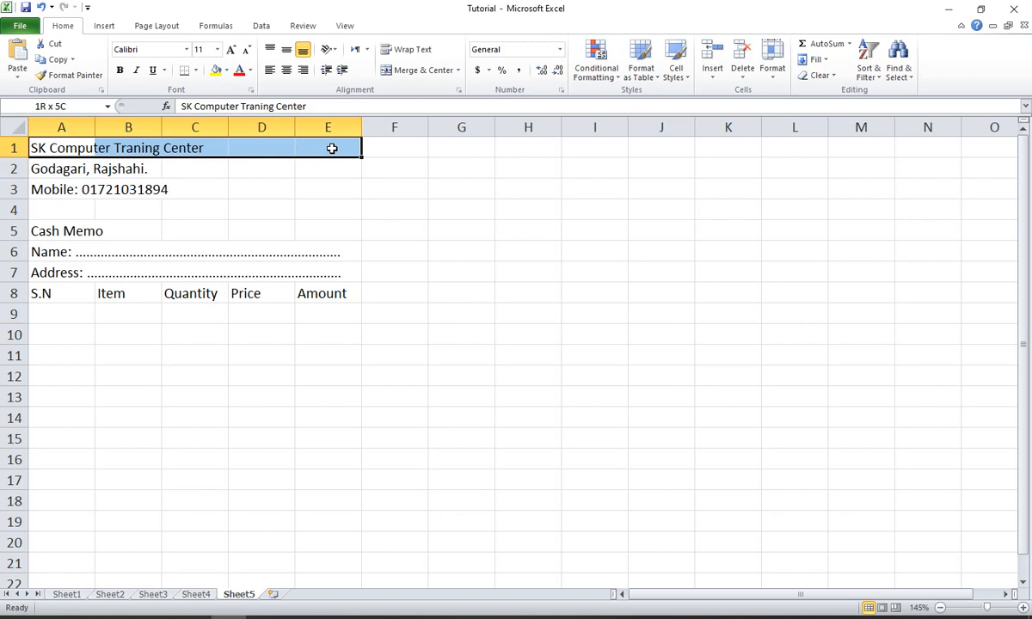
click(404, 69)
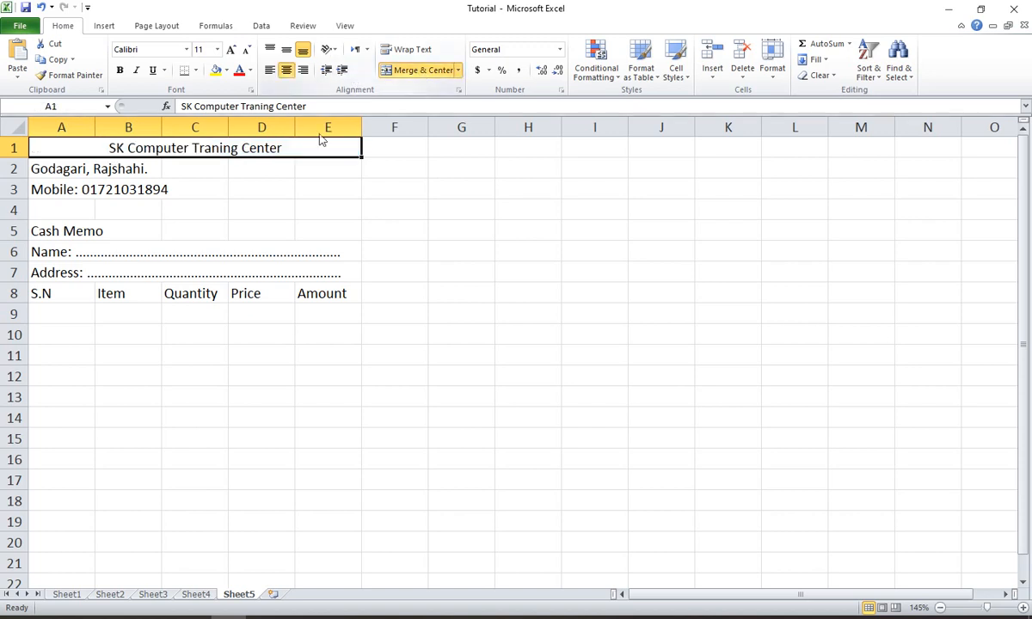
drag(45, 171, 333, 166)
click(422, 76)
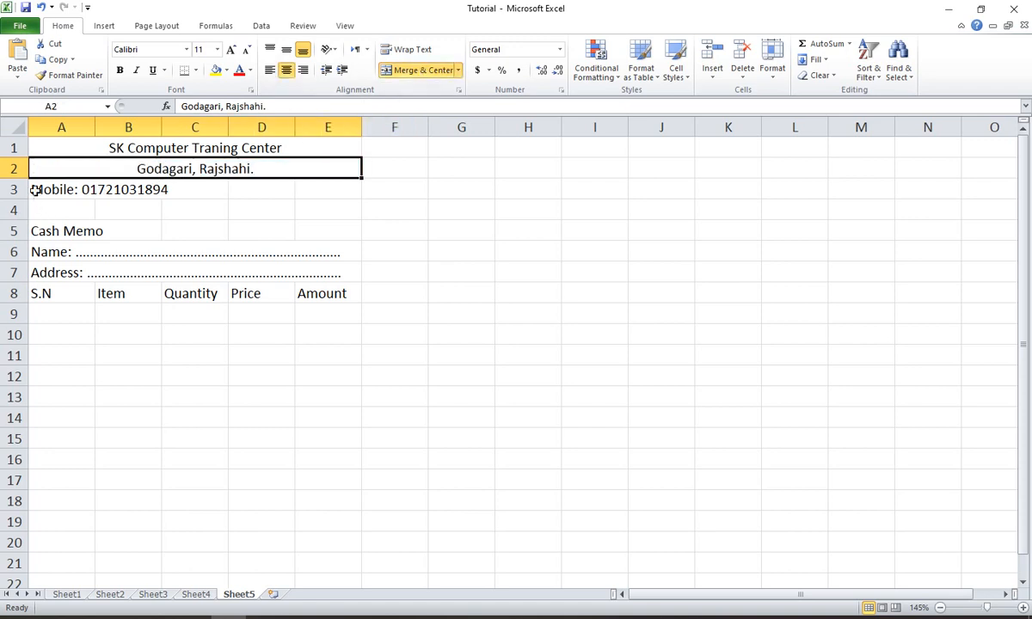
drag(34, 189, 339, 189)
click(420, 71)
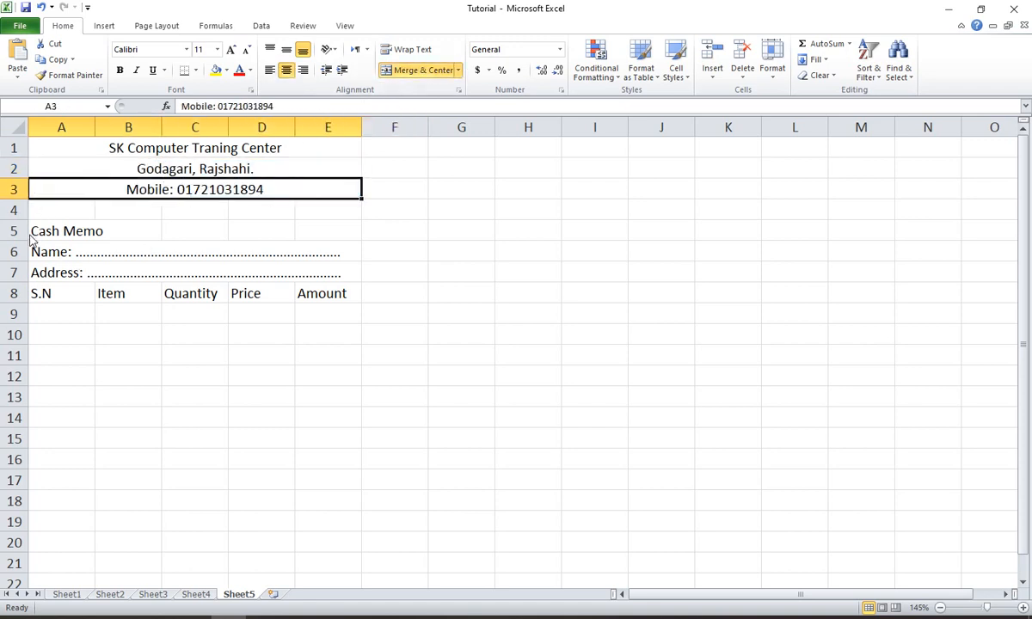
- Merge and center the Cash Memo title across A5 to E5, and enlarge the training center heading in row 1 to 16 points
drag(31, 228, 321, 232)
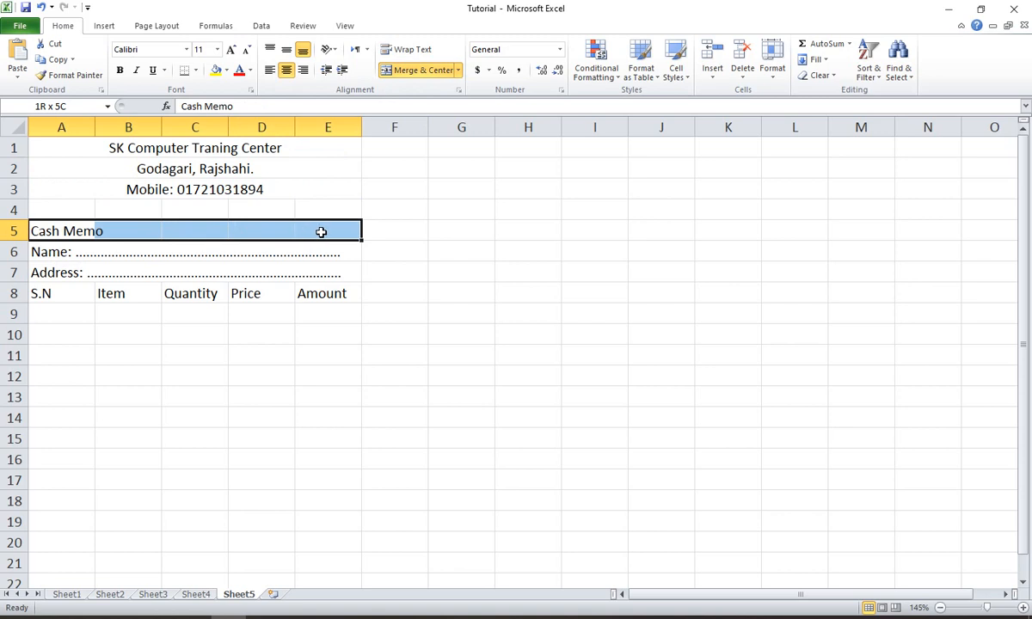
click(402, 70)
click(65, 149)
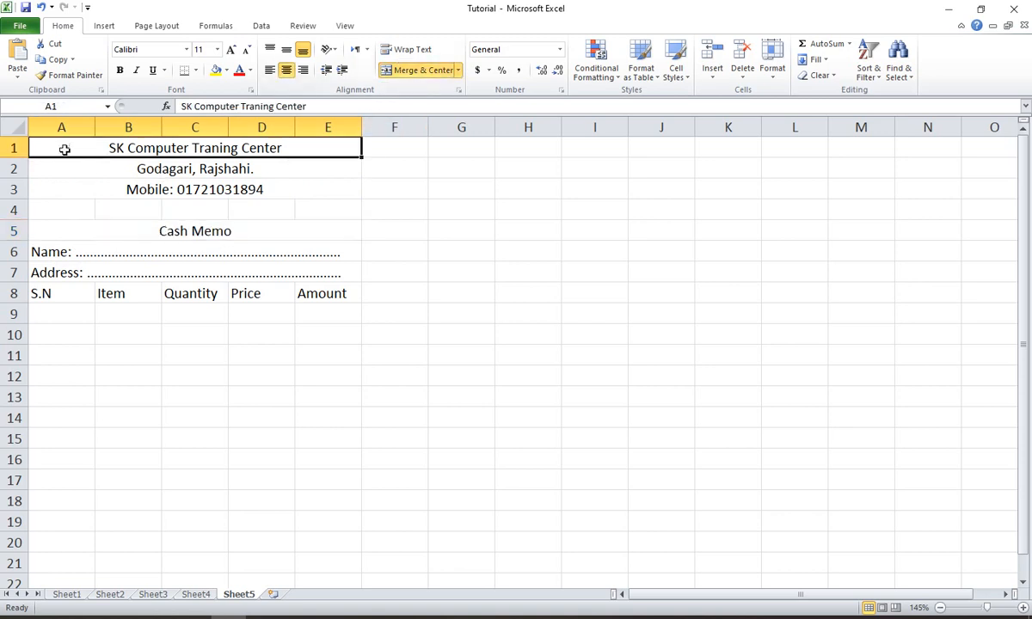
click(230, 49)
click(230, 49)
click(230, 49)
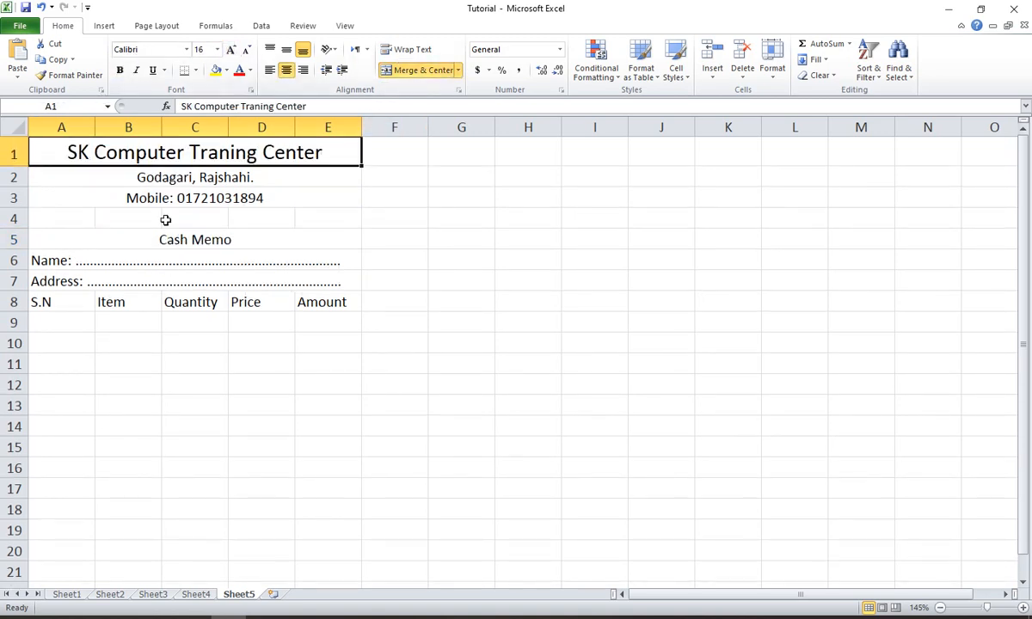
- Format the Cash Memo title in row 5 as 14-point bold text with a light gray fill
click(155, 234)
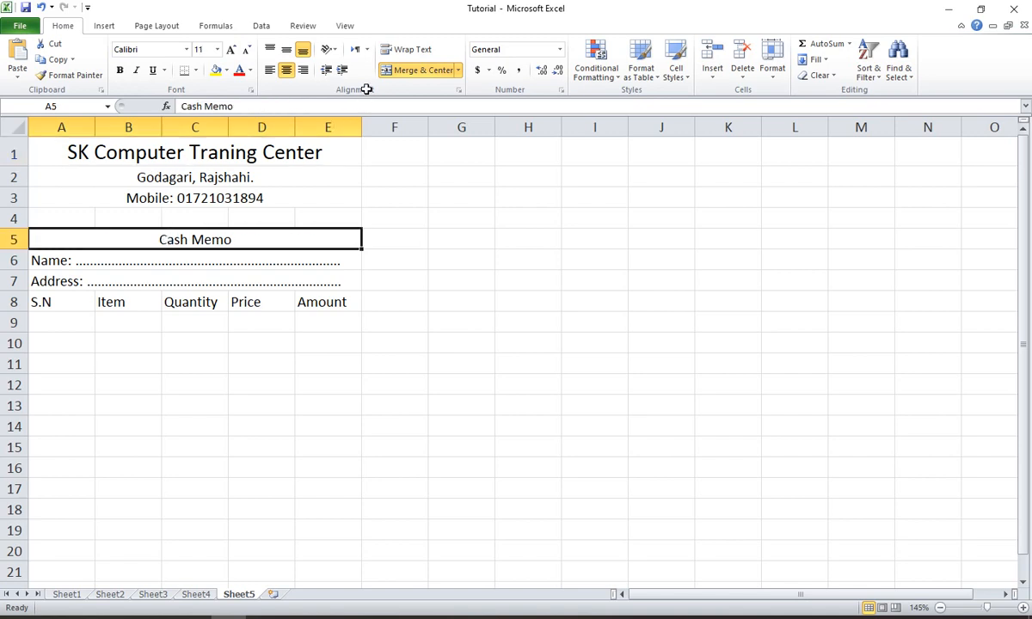
click(230, 49)
click(231, 49)
click(121, 71)
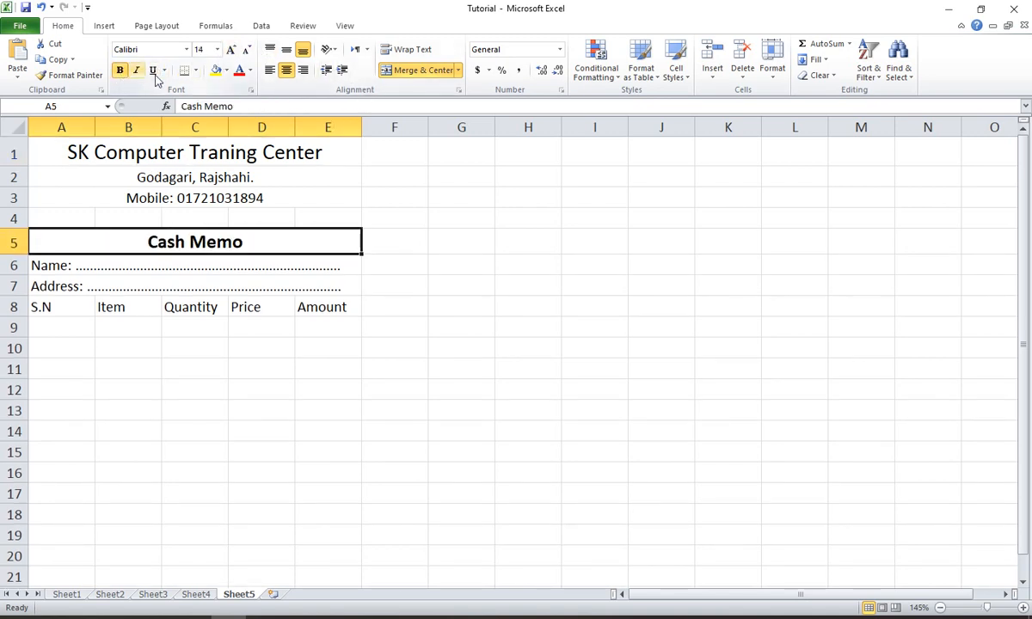
click(226, 70)
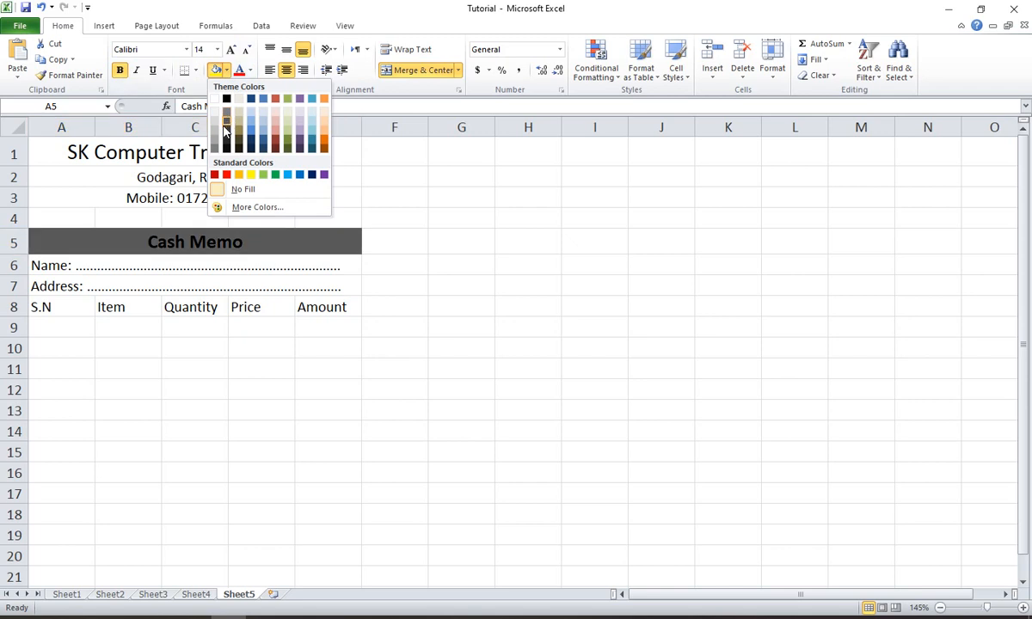
click(215, 123)
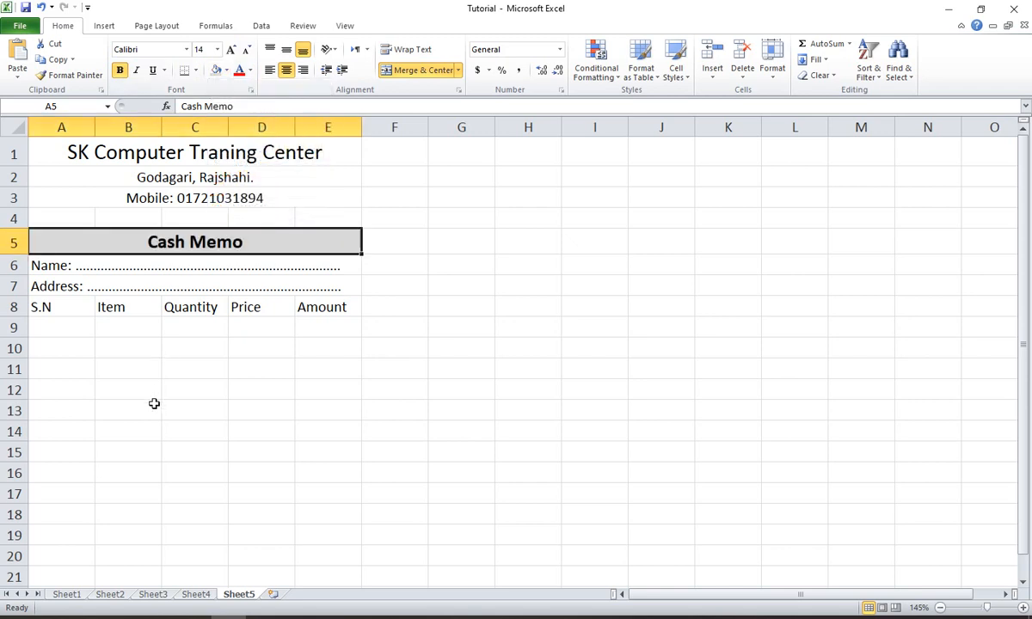
click(155, 406)
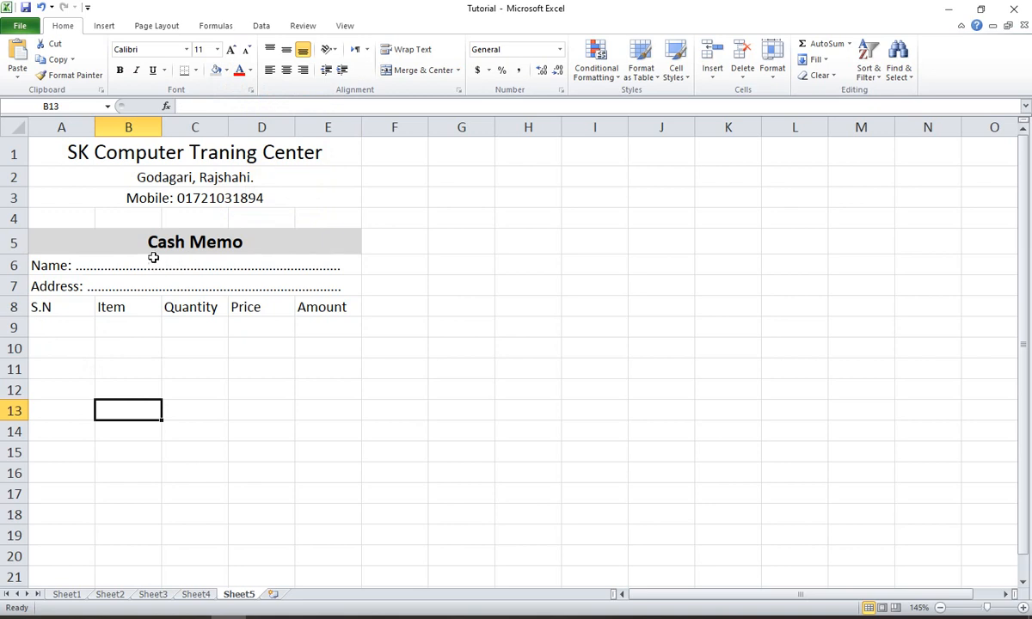
- Fill the S.N column with the series 1 to 10 in A9 to A18 and center the numbers
click(45, 330)
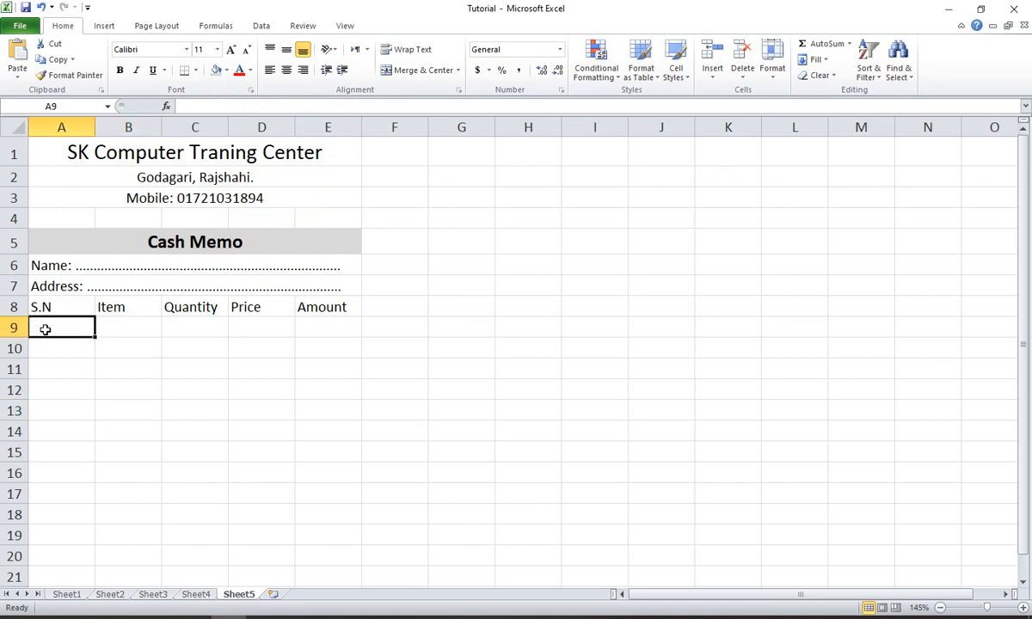
text(1)
key(Return)
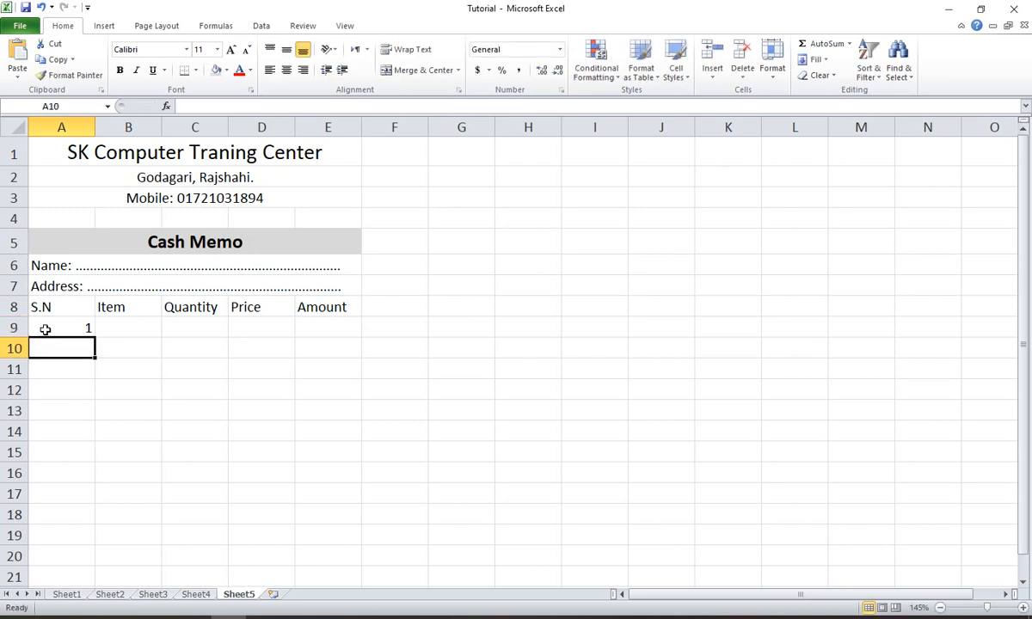
text(2)
click(44, 329)
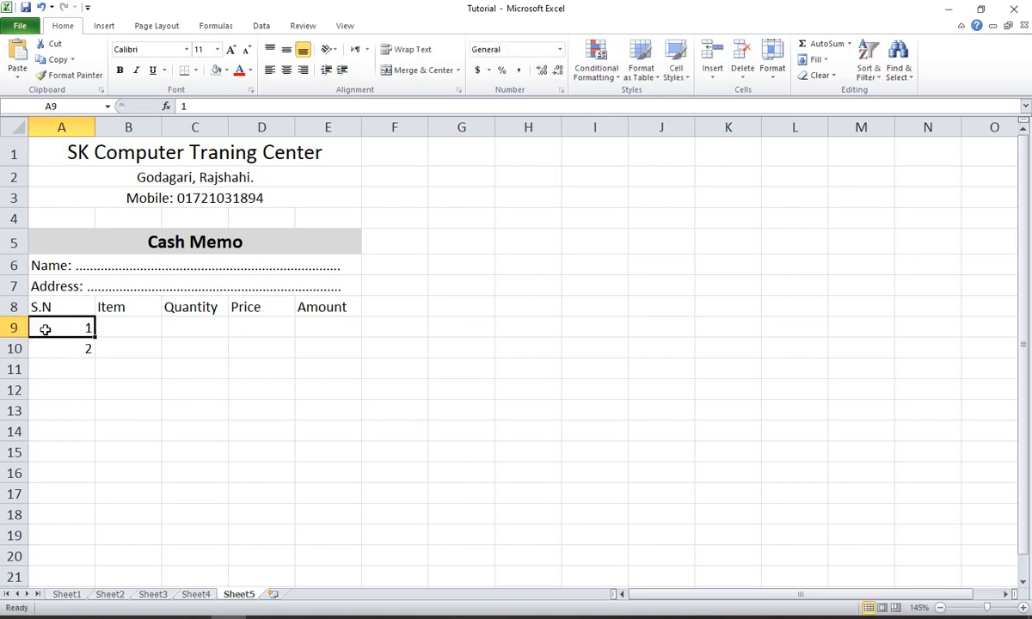
drag(71, 329, 74, 353)
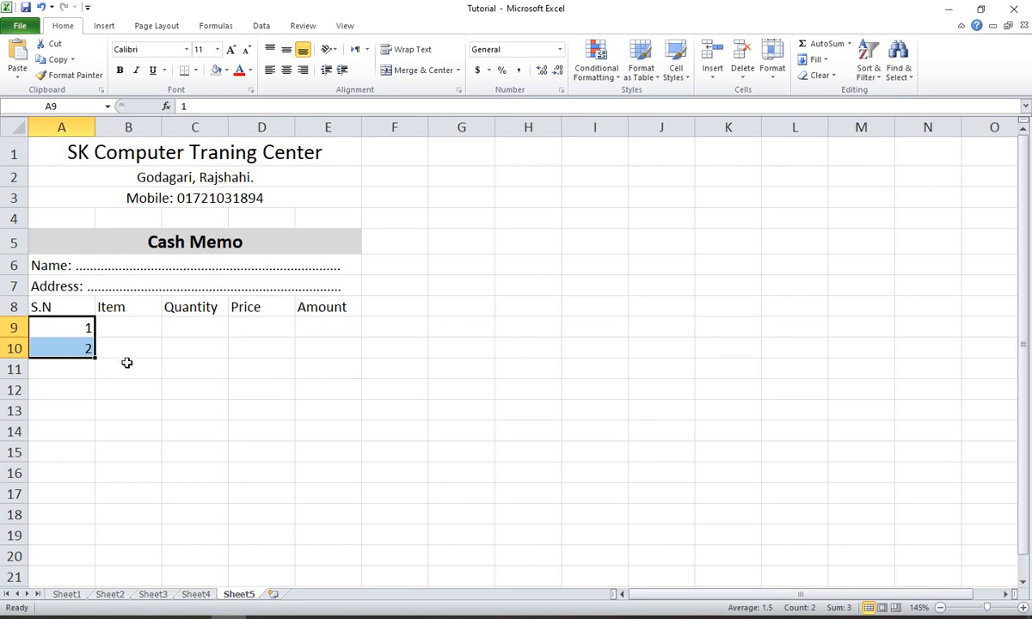
scroll(127, 363, down, 1)
drag(94, 287, 92, 456)
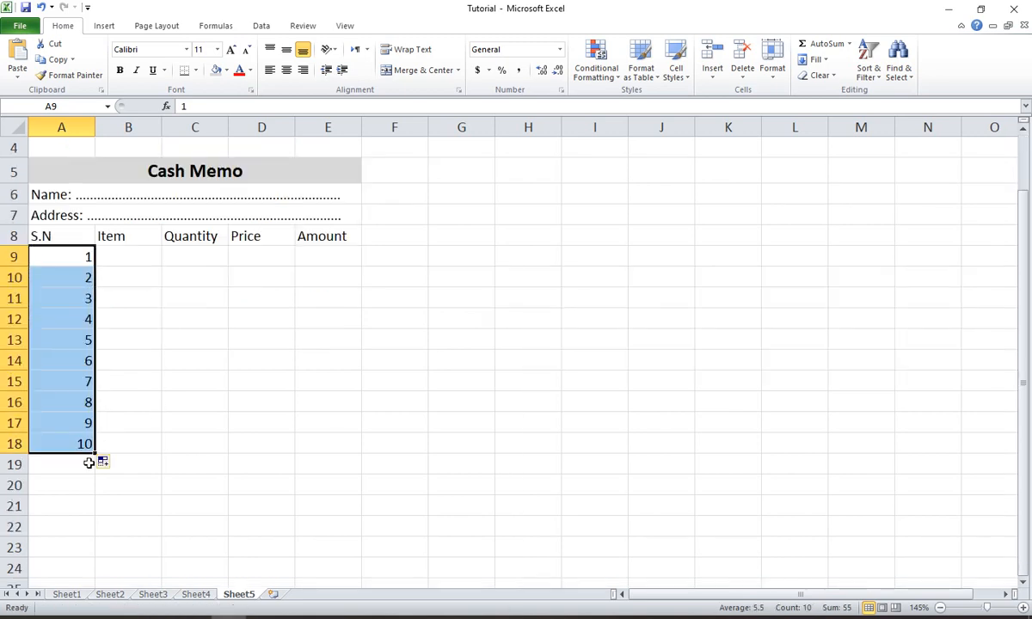
click(286, 69)
- Narrow column A to suit the serial numbers and widen column B for the item names
click(107, 255)
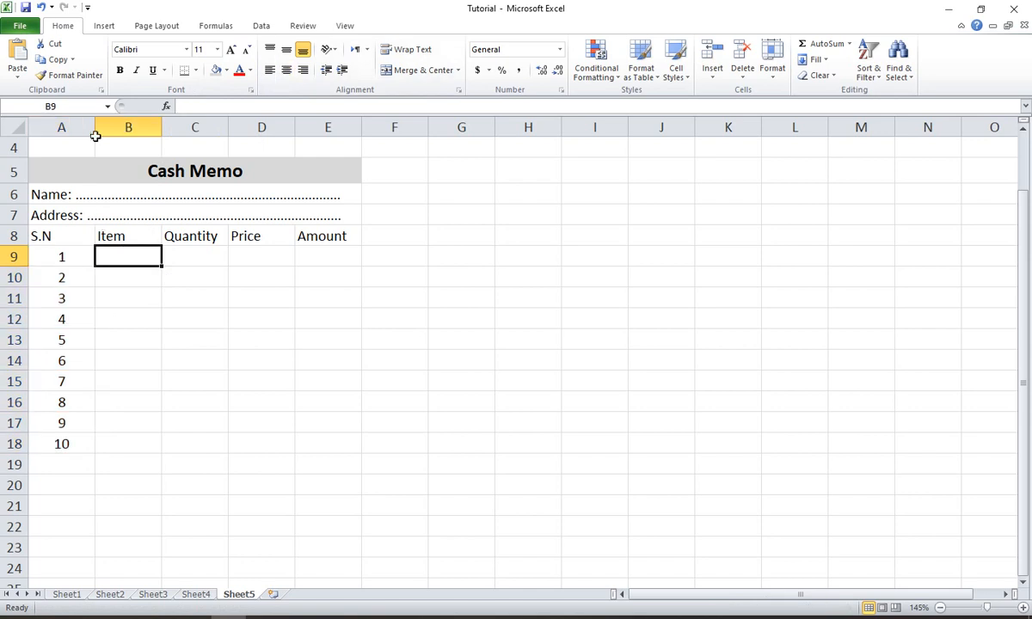
drag(94, 129, 67, 129)
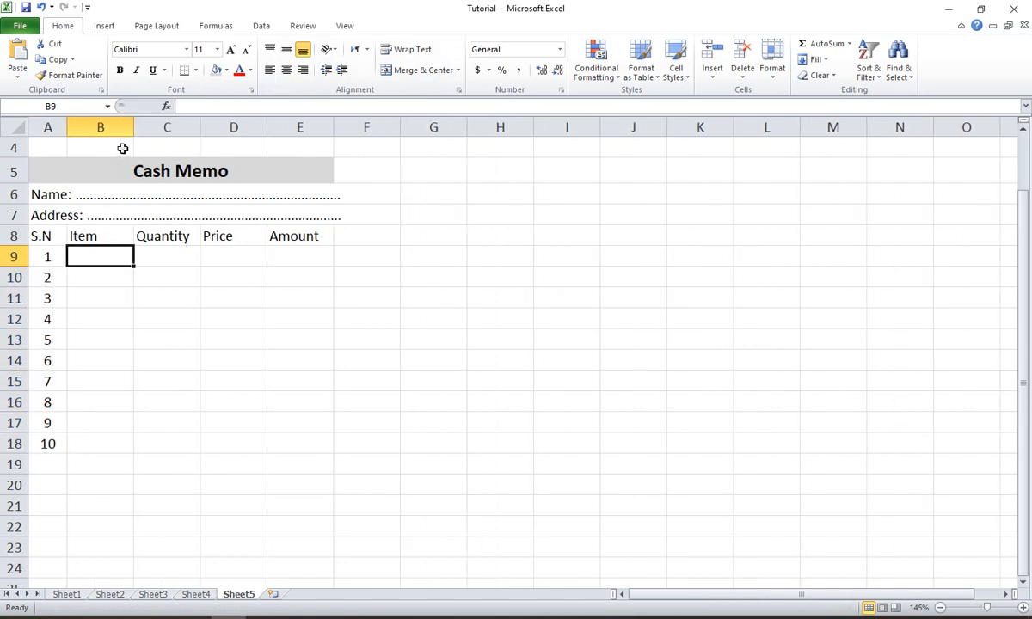
drag(134, 129, 161, 129)
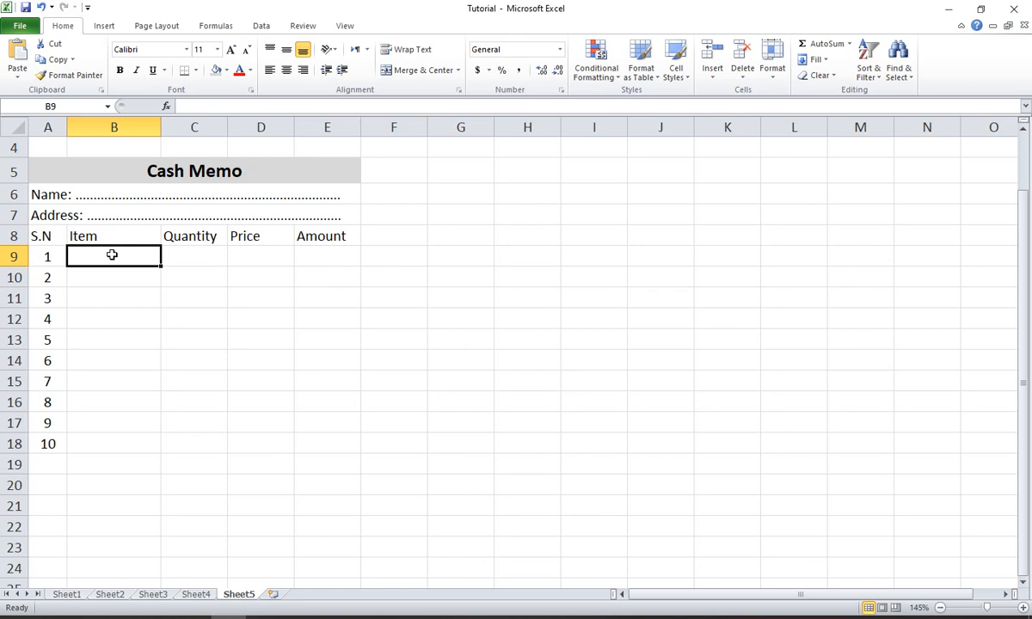
- Enter the items Pendrive, Monitor, Keyboard and HDD in cells B9 to B12
text(Pend)
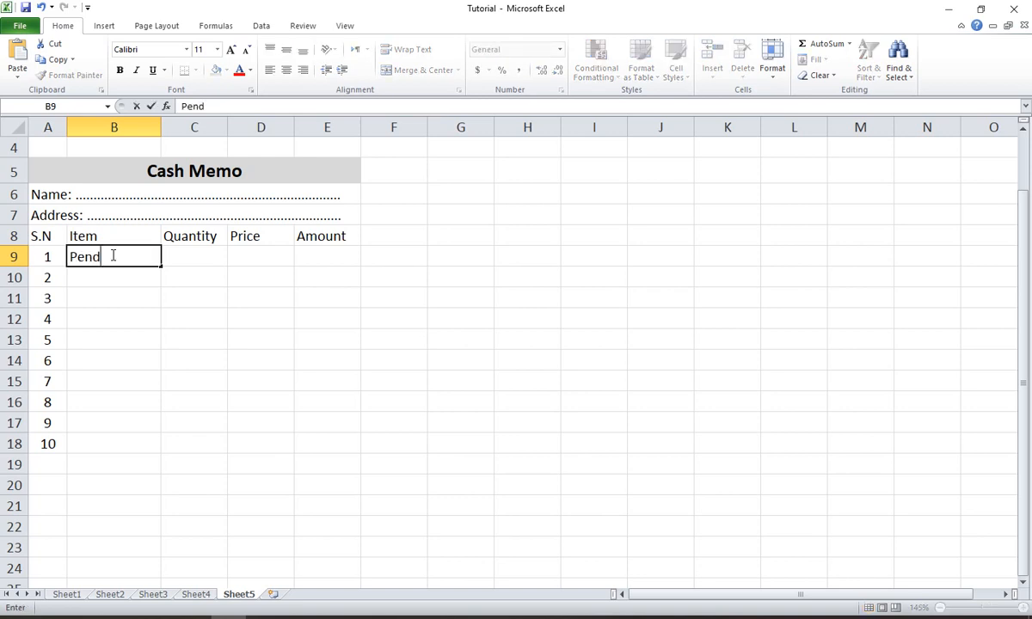
text(rive)
key(Return)
text(Mo)
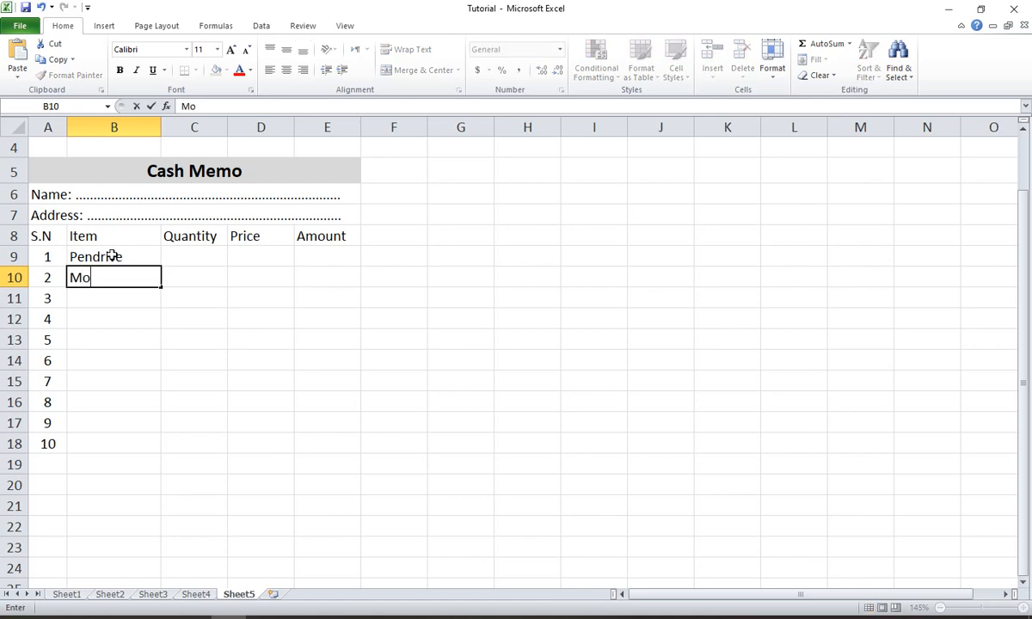
text(no)
text(itor)
key(Return)
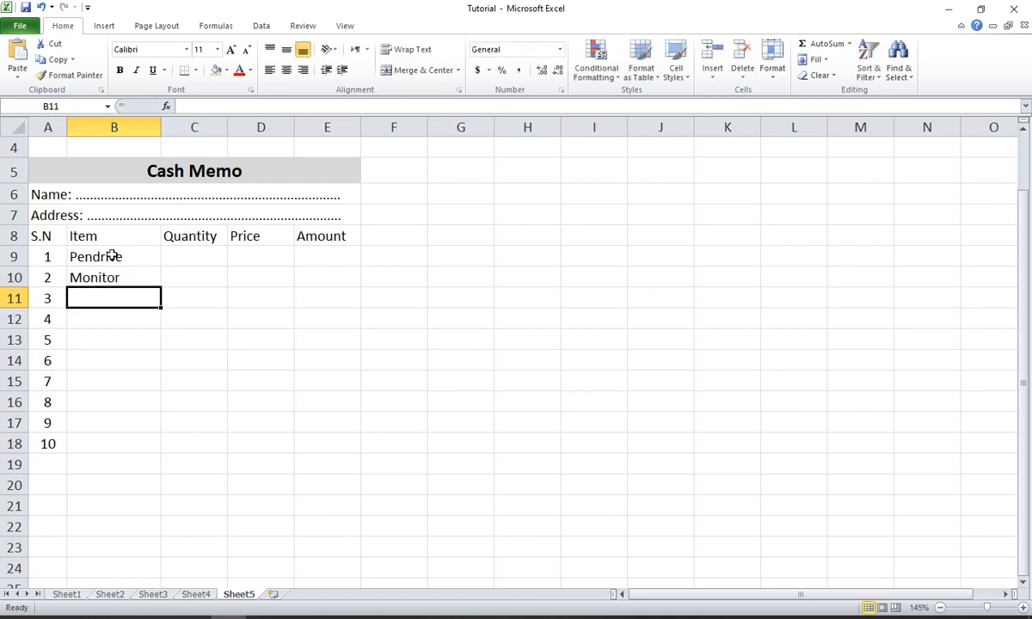
text(Keyboard)
key(Return)
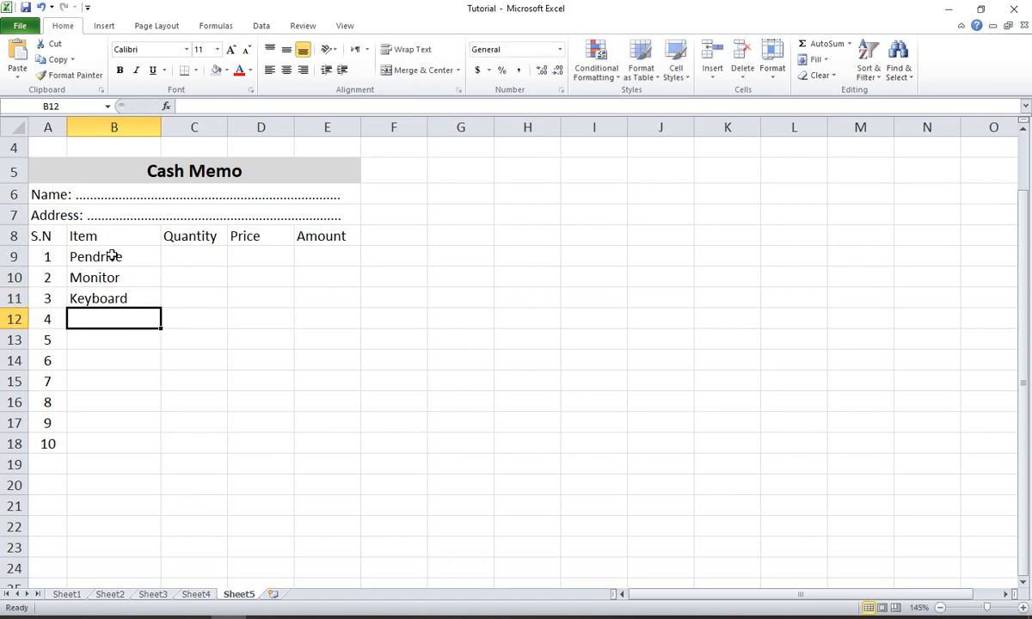
text(HDD)
key(Return)
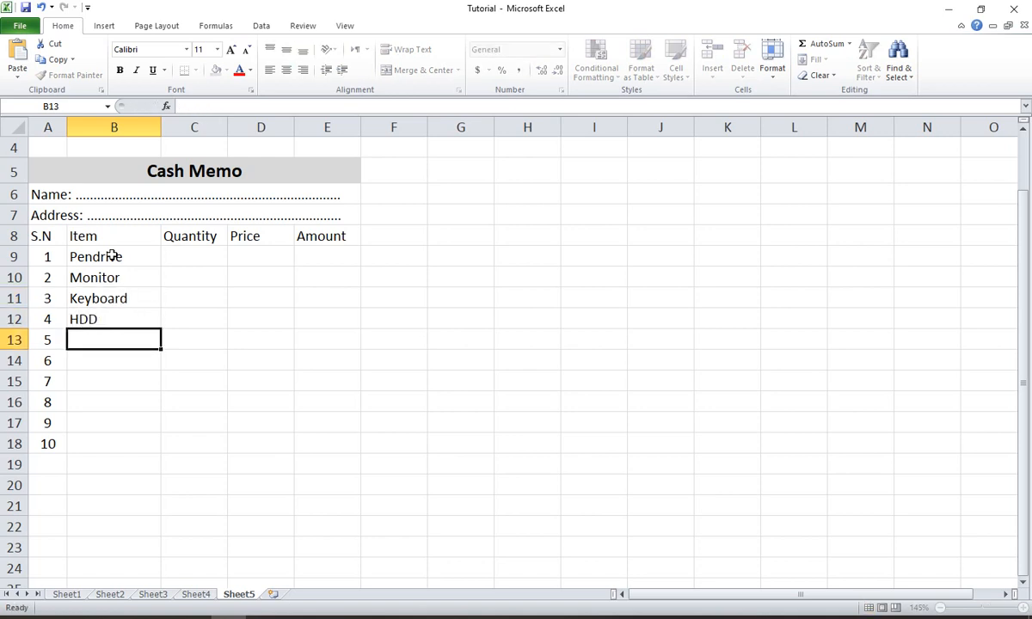
- Enter the items Mouse and Motherboard in cells B13 and B14
text(M)
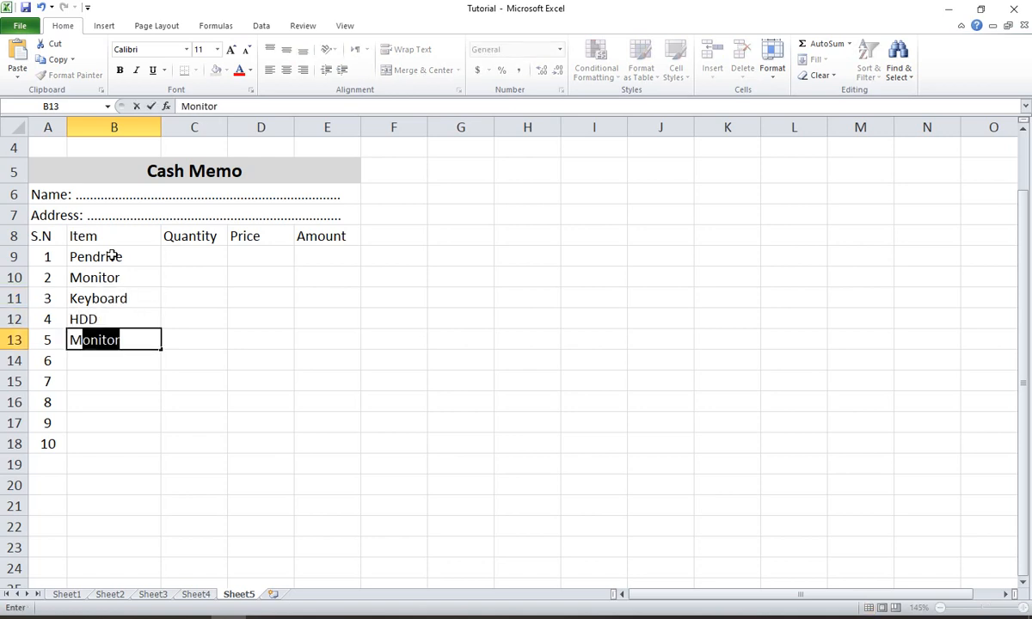
key(BackSpace)
key(BackSpace)
text(Mouse)
key(Return)
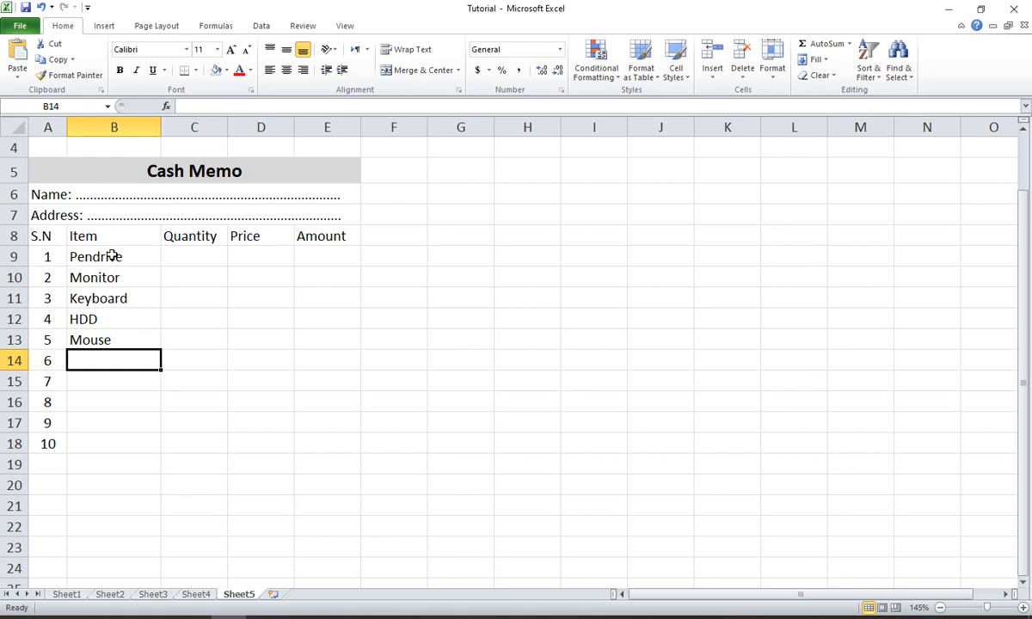
text(Mother)
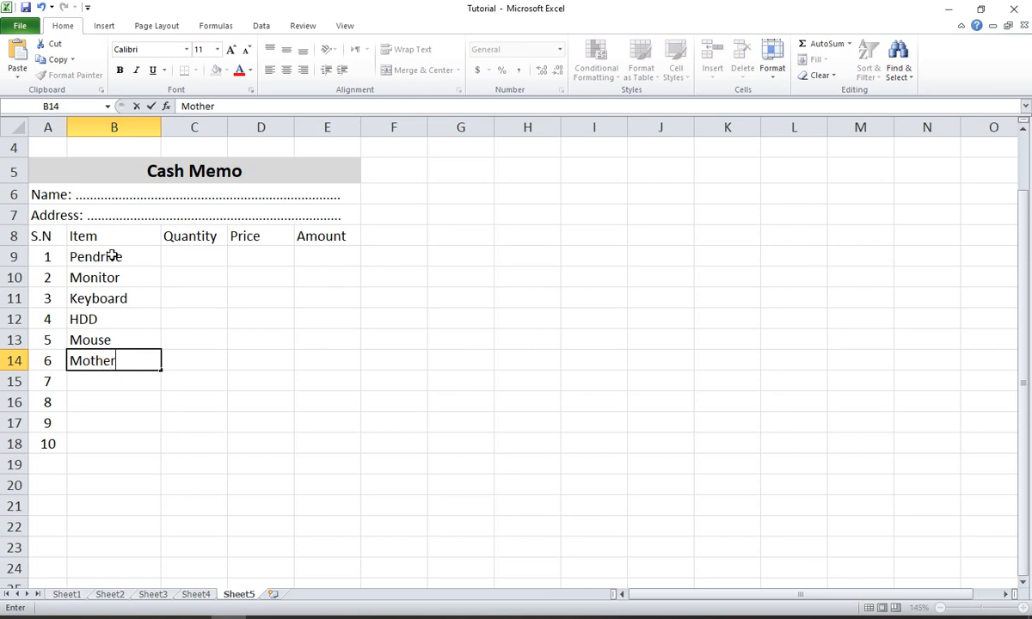
text(board)
key(Return)
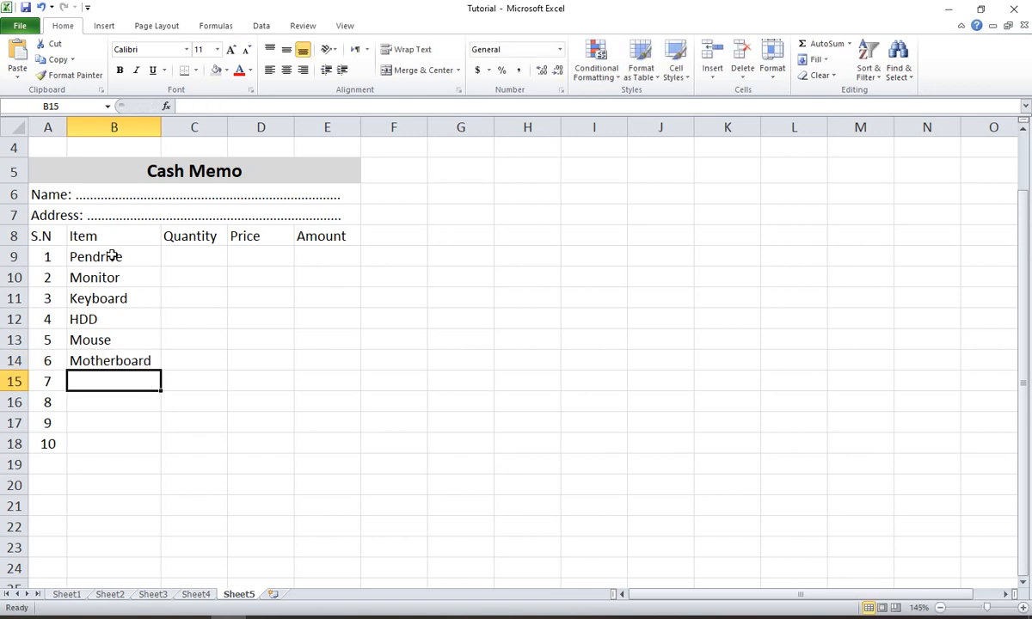
- Enter the items Ram, Rom and Powersupliy in cells B15 to B17
text(Ram)
key(Return)
text(Rom)
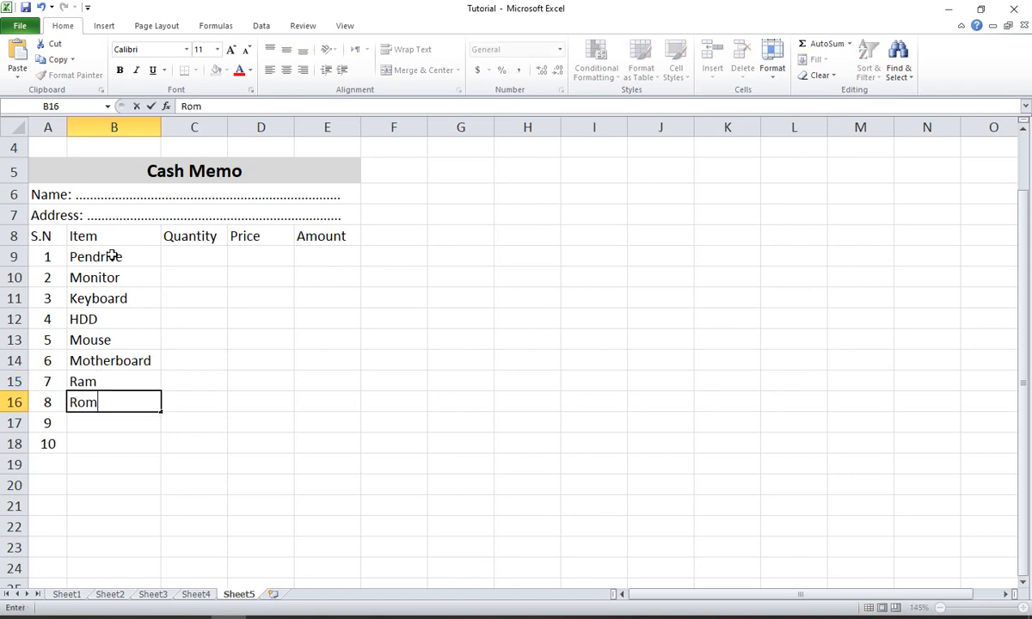
key(Return)
text(Pwer)
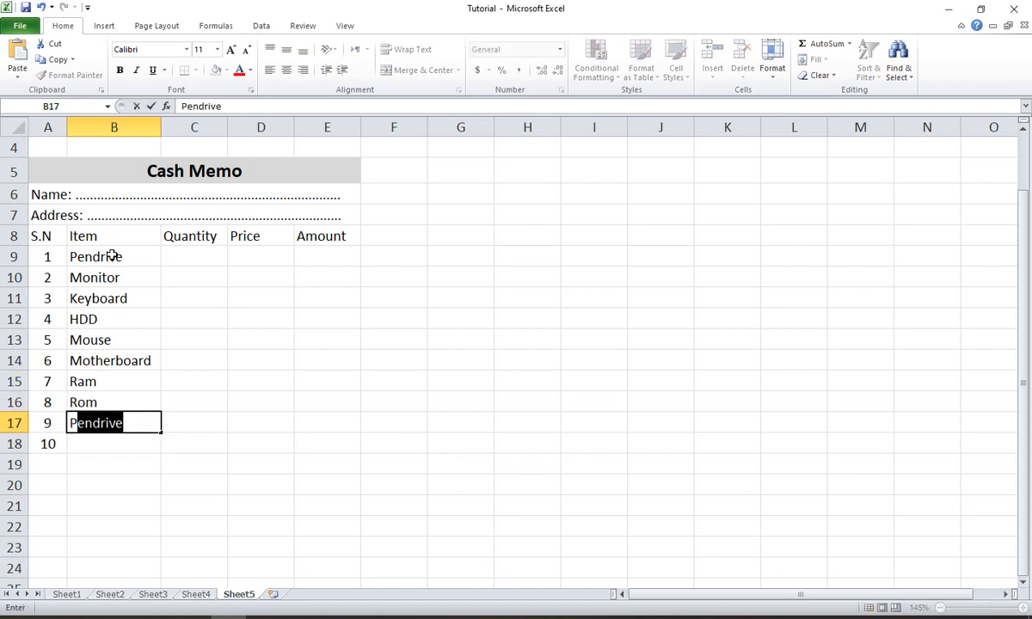
key(BackSpace)
key(BackSpace)
key(BackSpace)
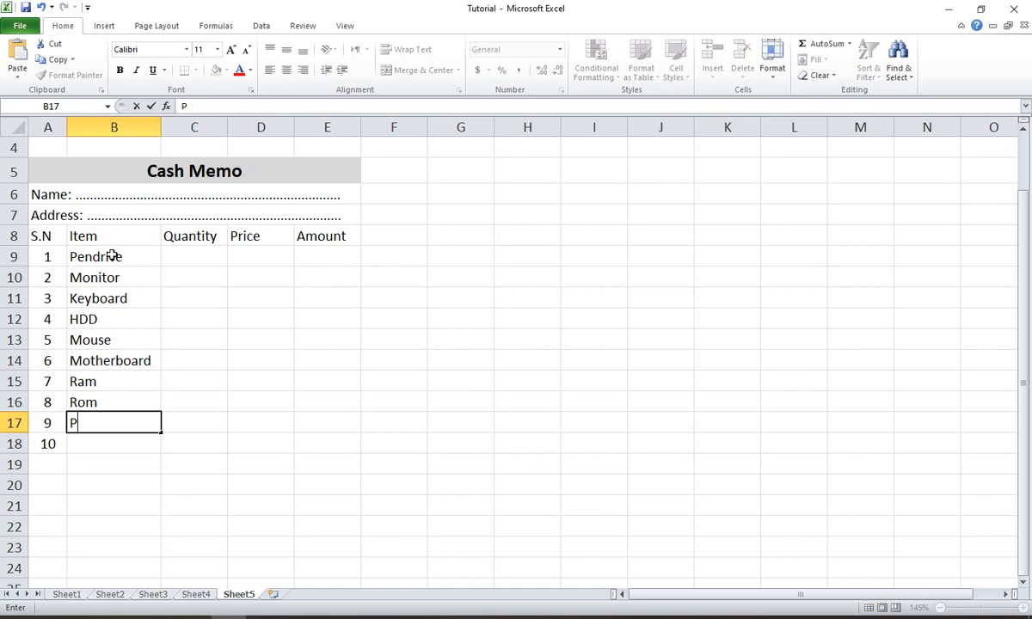
text(owersup)
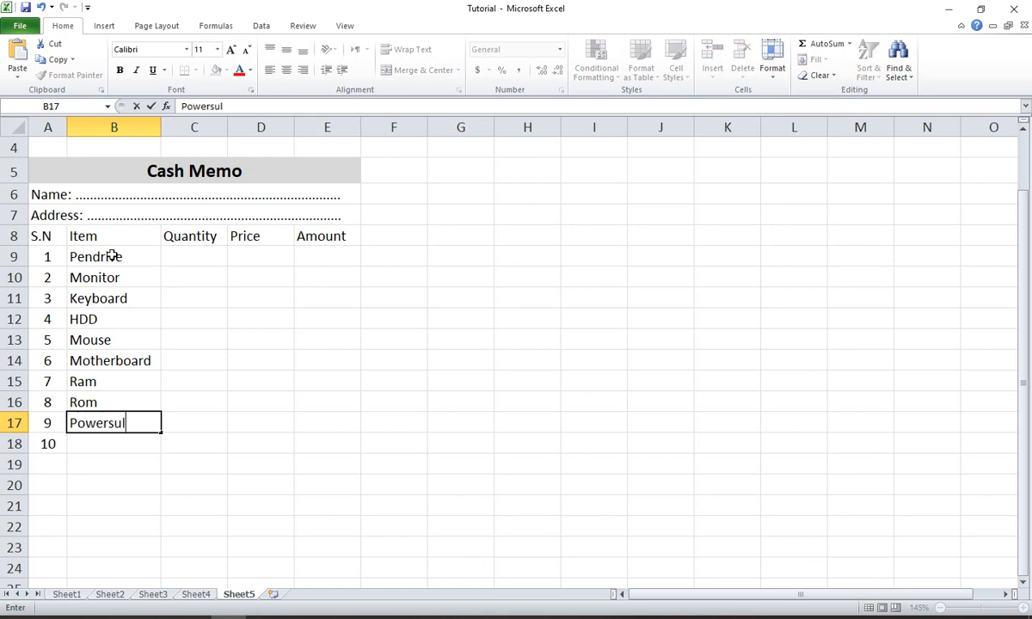
text(liy)
key(Return)
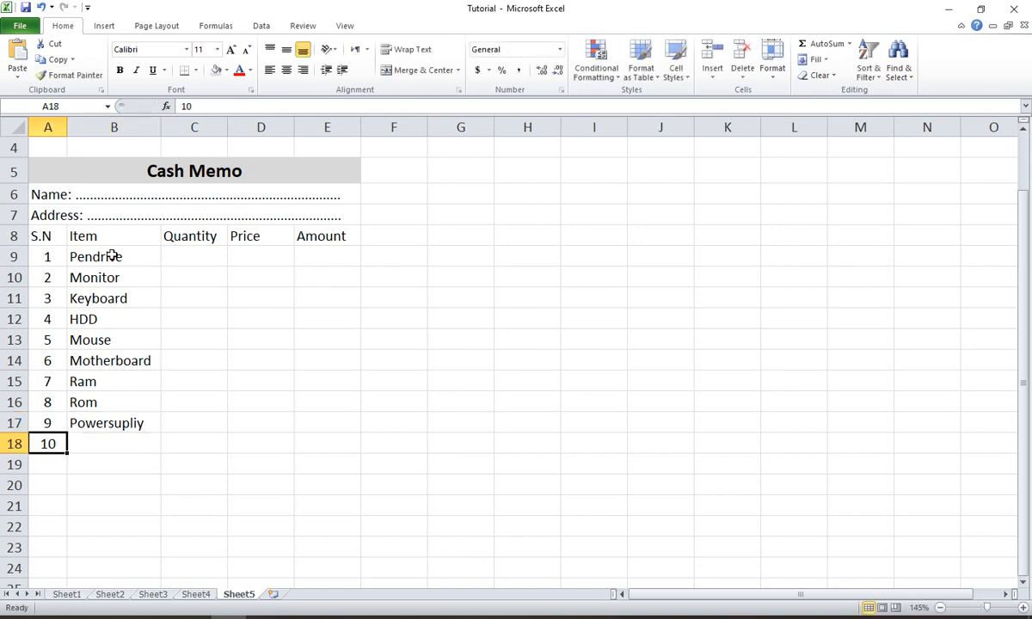
- Clear the unused serial number 10 from cell A18
key(Delete)
key(Tab)
key(Right)
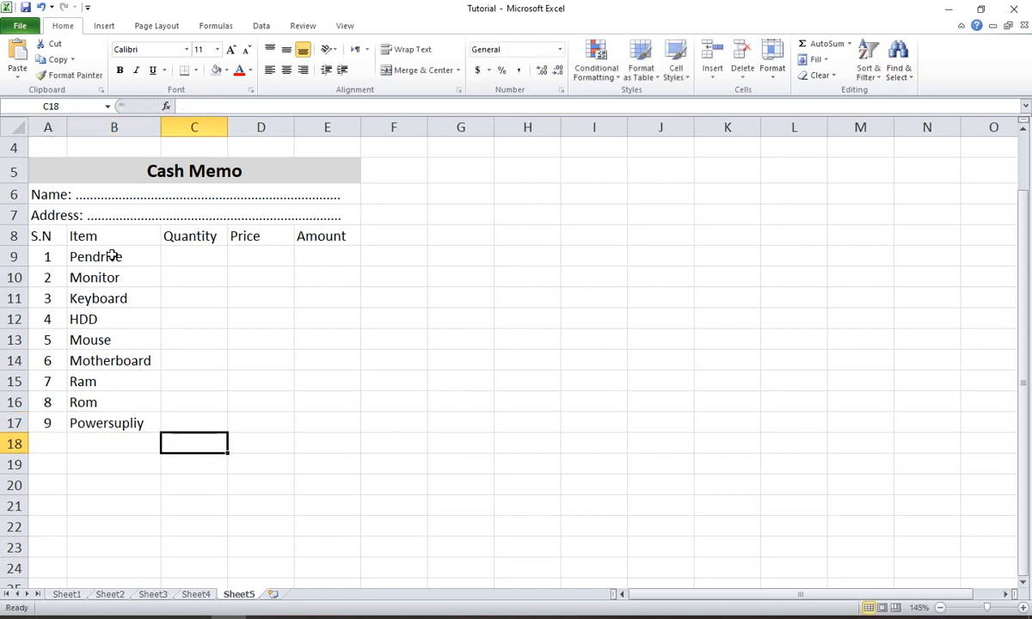
key(Up)
key(Up)
key(Up)
key(Up)
key(Up)
key(Up)
key(Up)
key(Up)
key(Up)
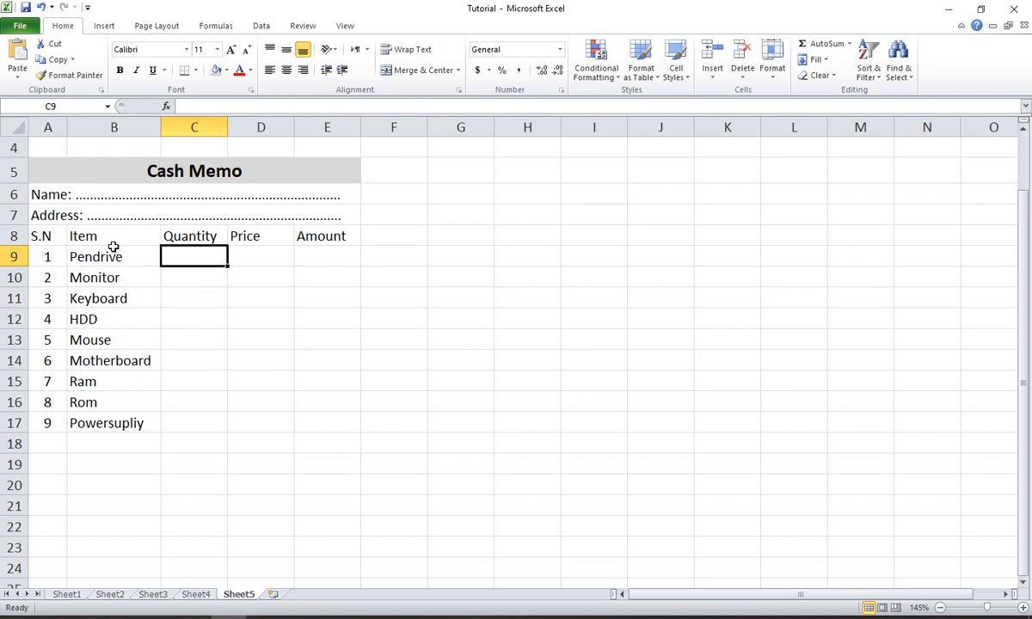
drag(110, 233, 108, 416)
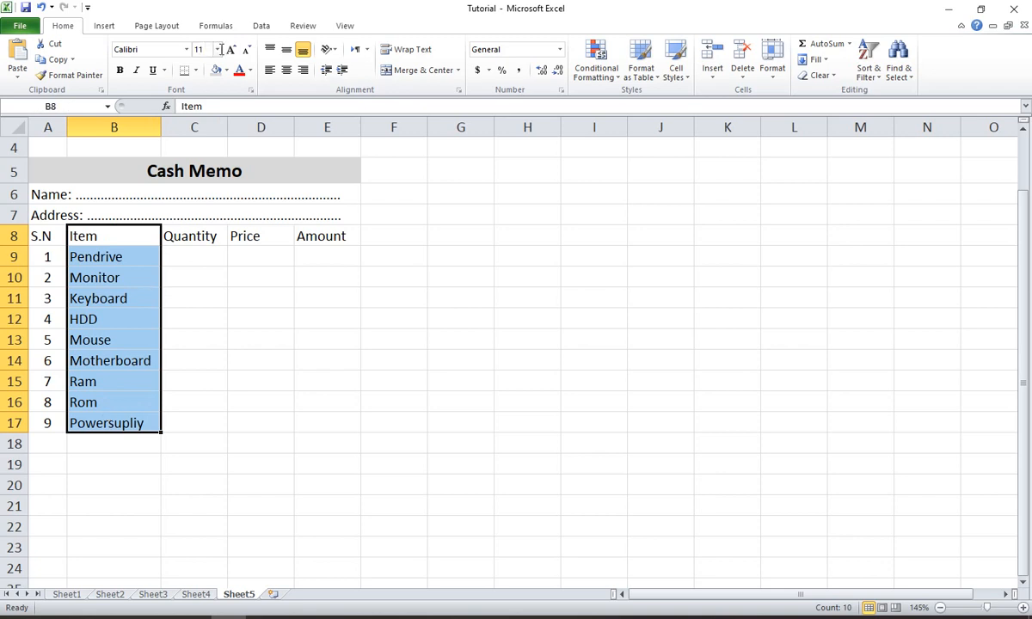
click(97, 251)
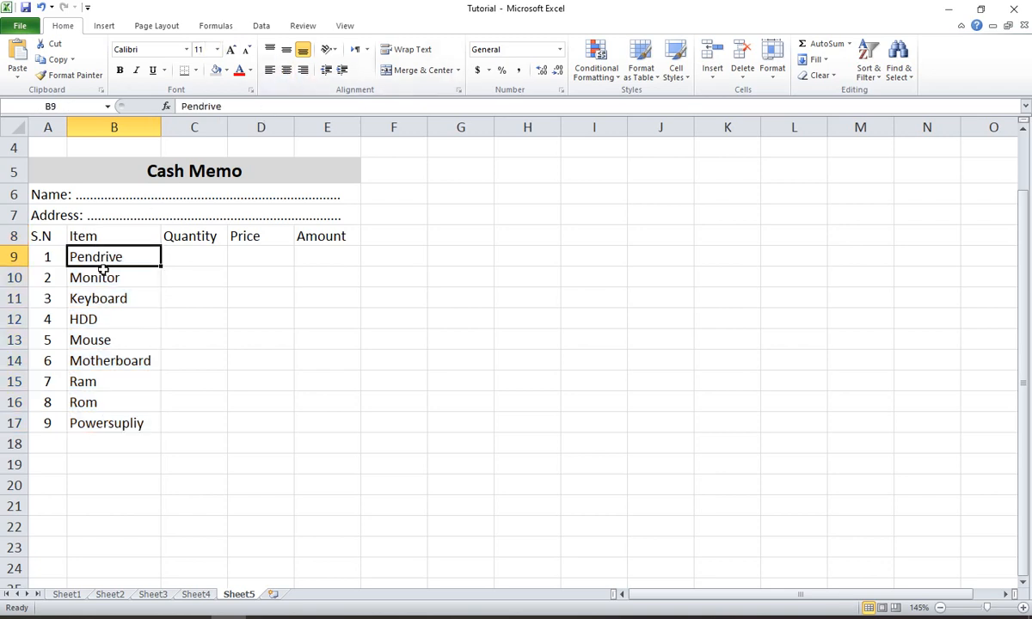
- Enter quantity 5 and price 700 for Pendrive, and quantity 3 and price 5000 for Monitor
click(202, 252)
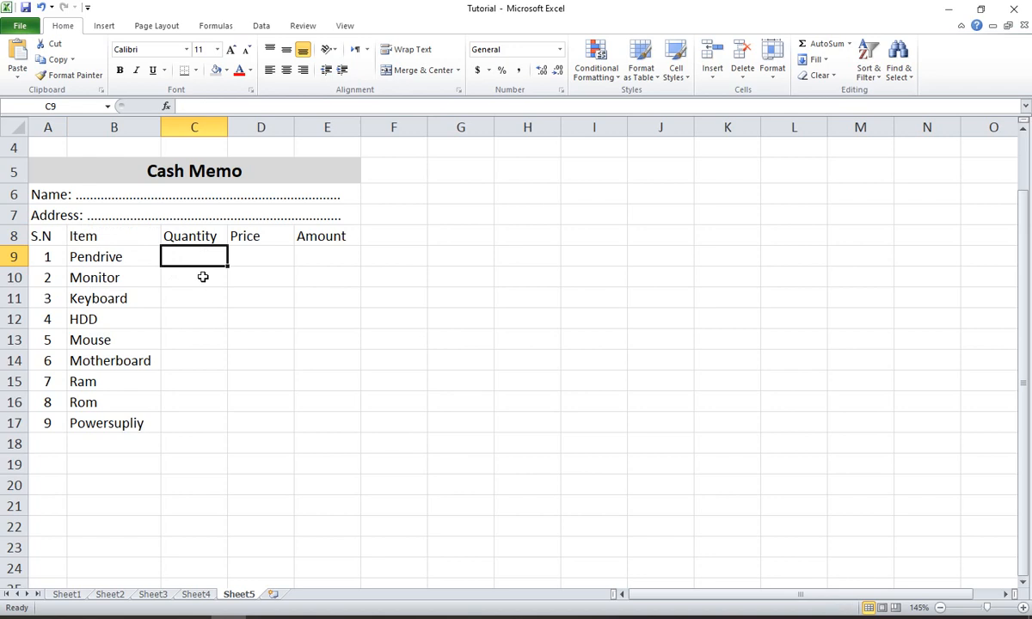
text(5)
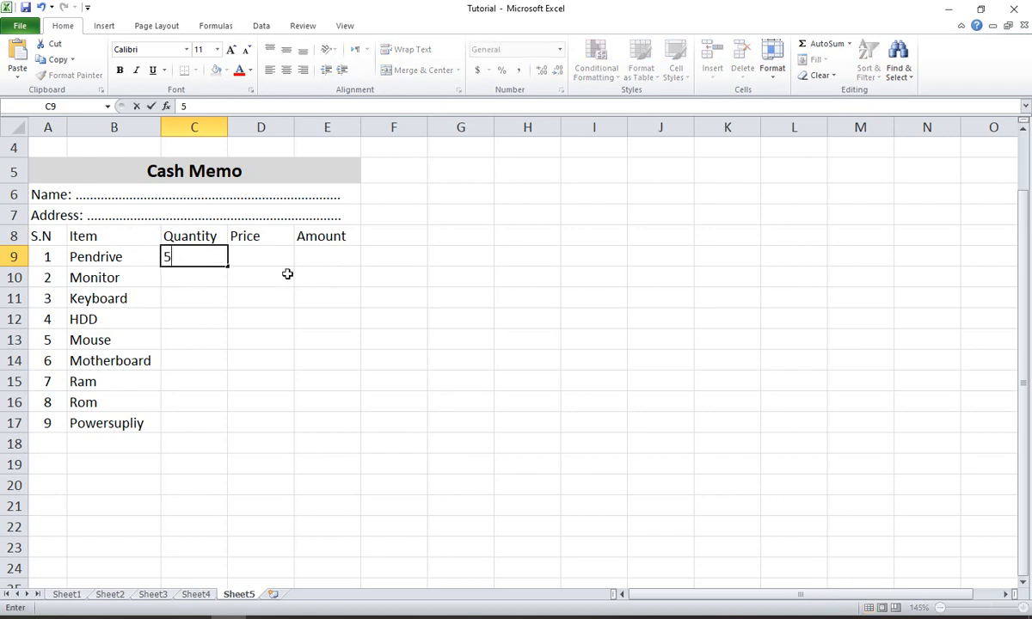
key(Tab)
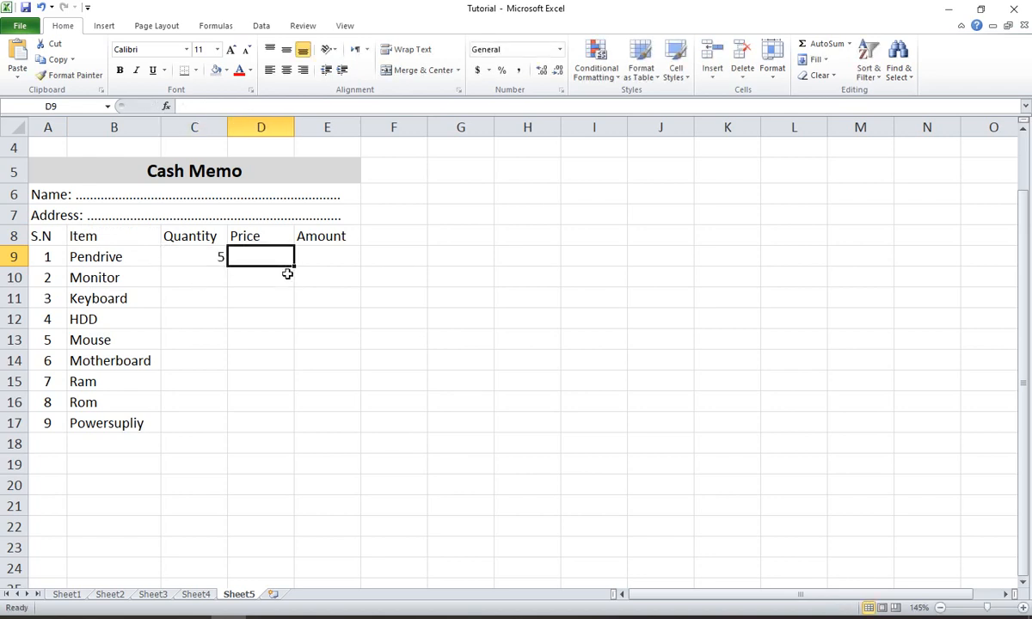
text(700)
key(Return)
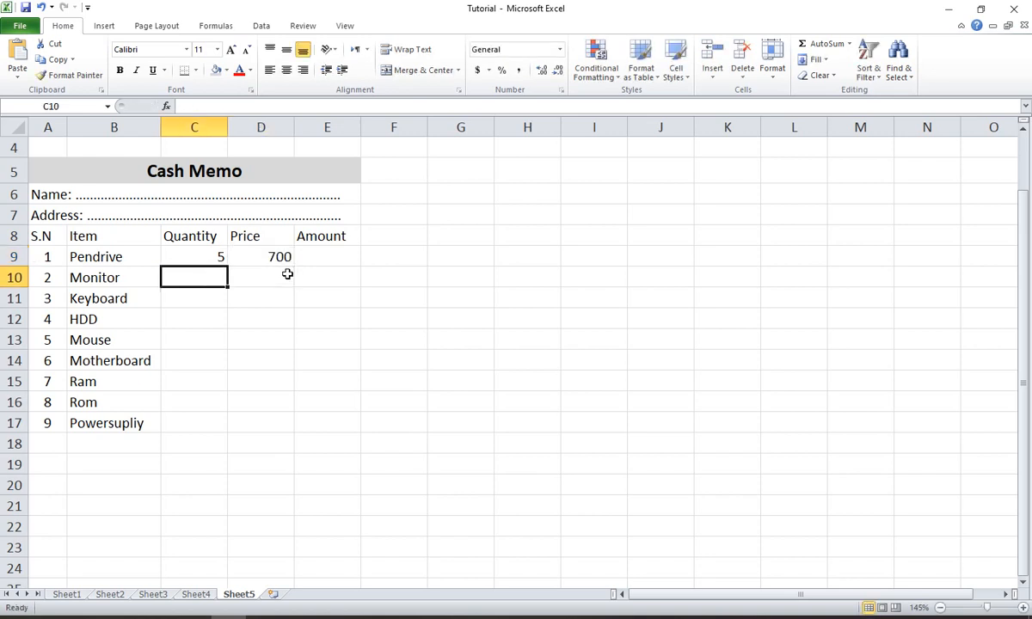
text(3)
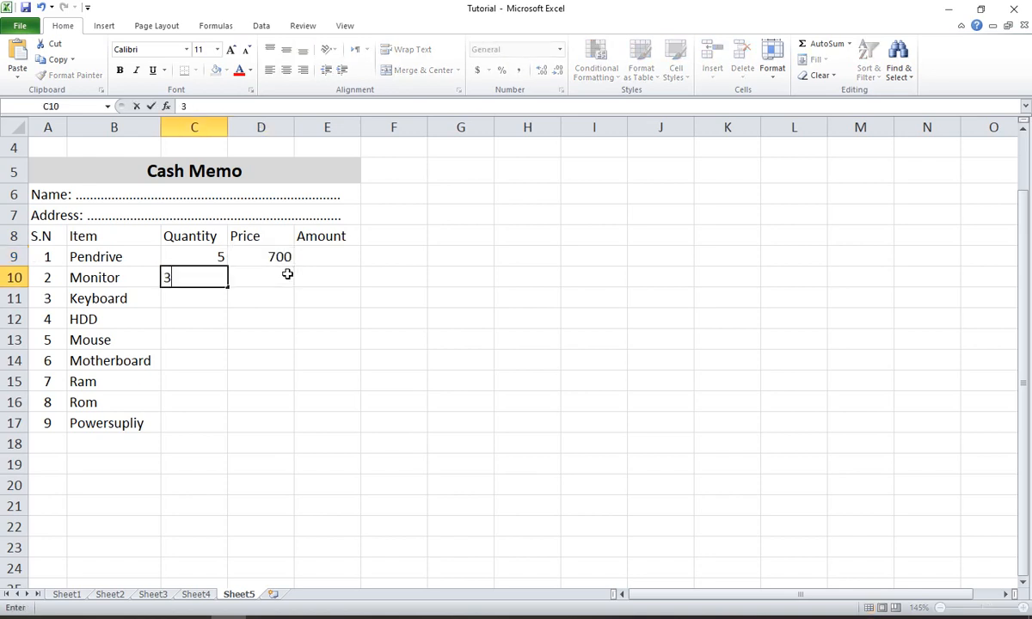
key(Tab)
text(5000)
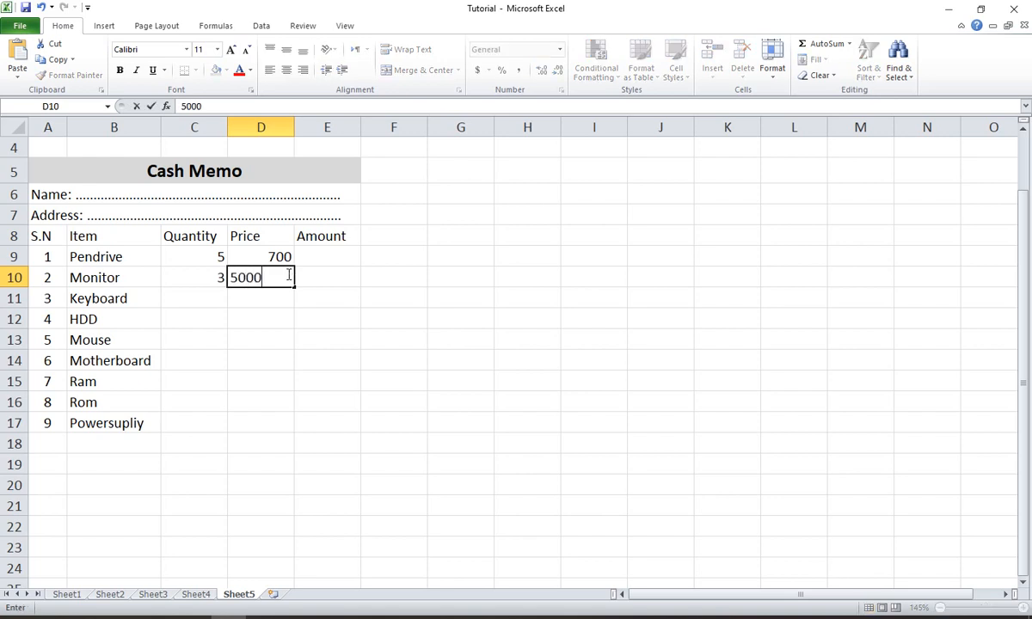
key(Return)
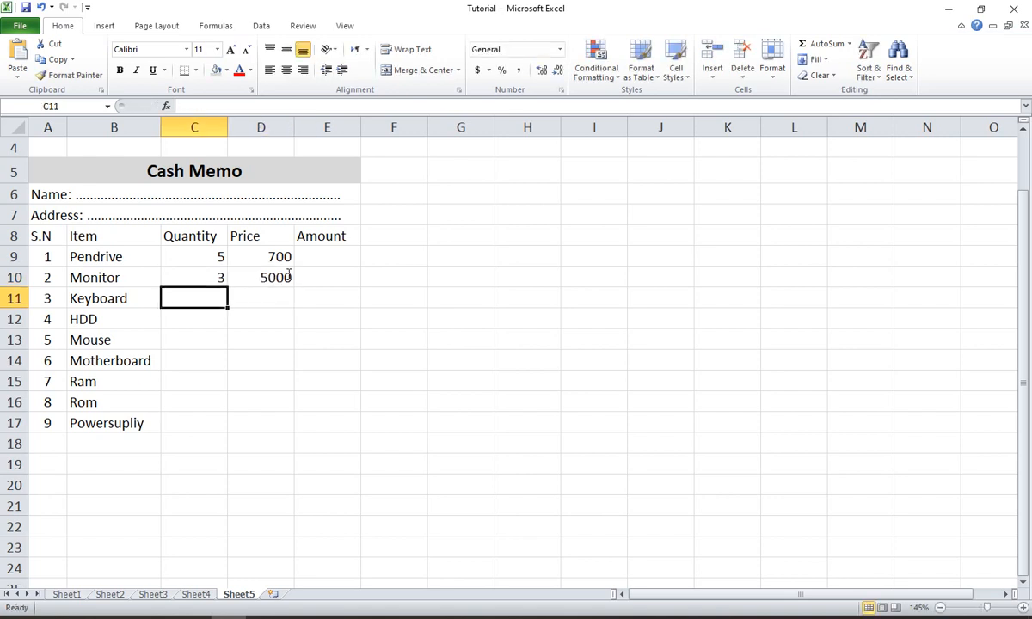
- Enter quantity 10 and price 500 for Keyboard in cells C11 and D11
text(500)
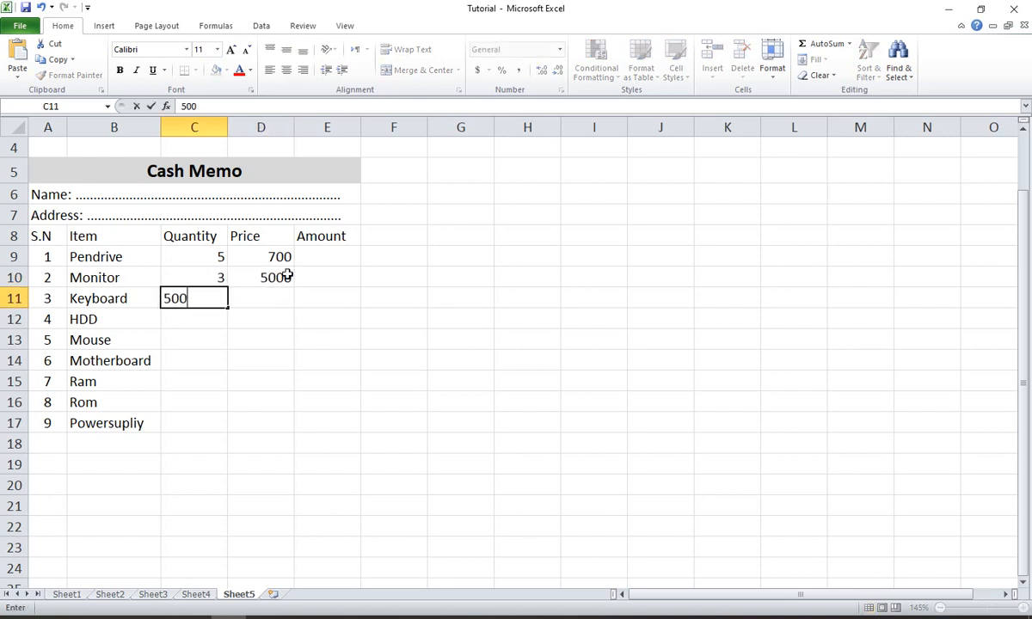
key(BackSpace)
key(BackSpace)
key(BackSpace)
text(10)
key(Tab)
text(500)
key(Return)
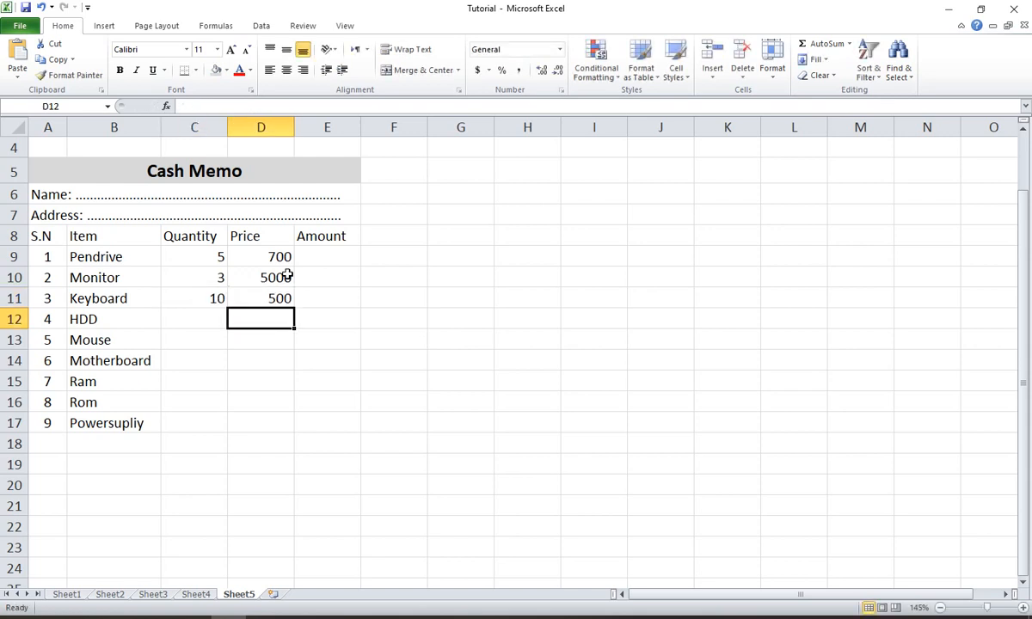
- Enter quantity 3 and price 2500 for HDD, and quantity 5 and price 250 for Mouse
key(Left)
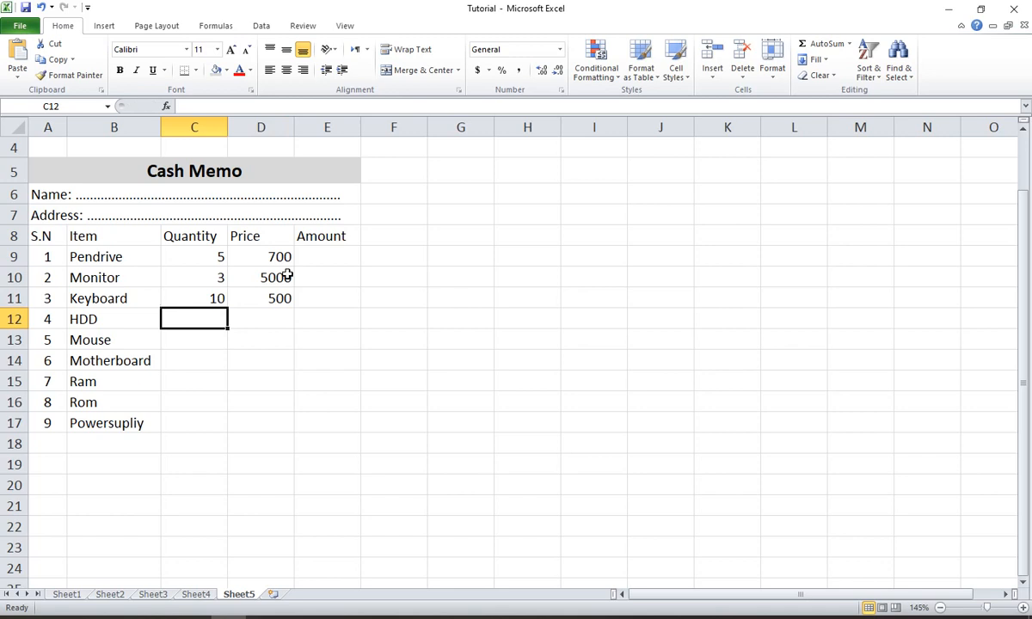
text(3)
key(Tab)
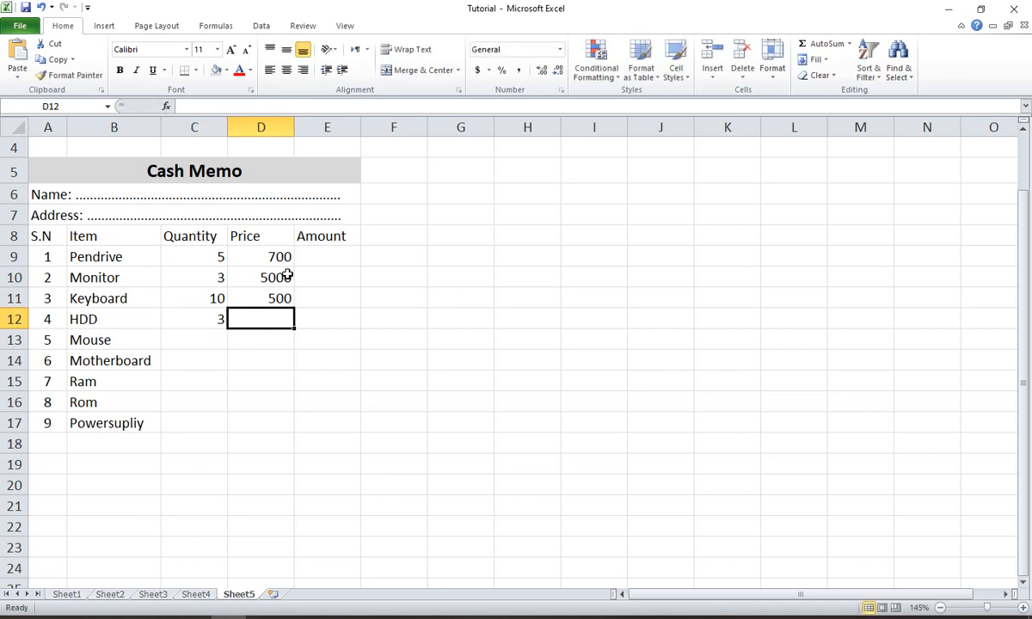
text(2500)
key(Return)
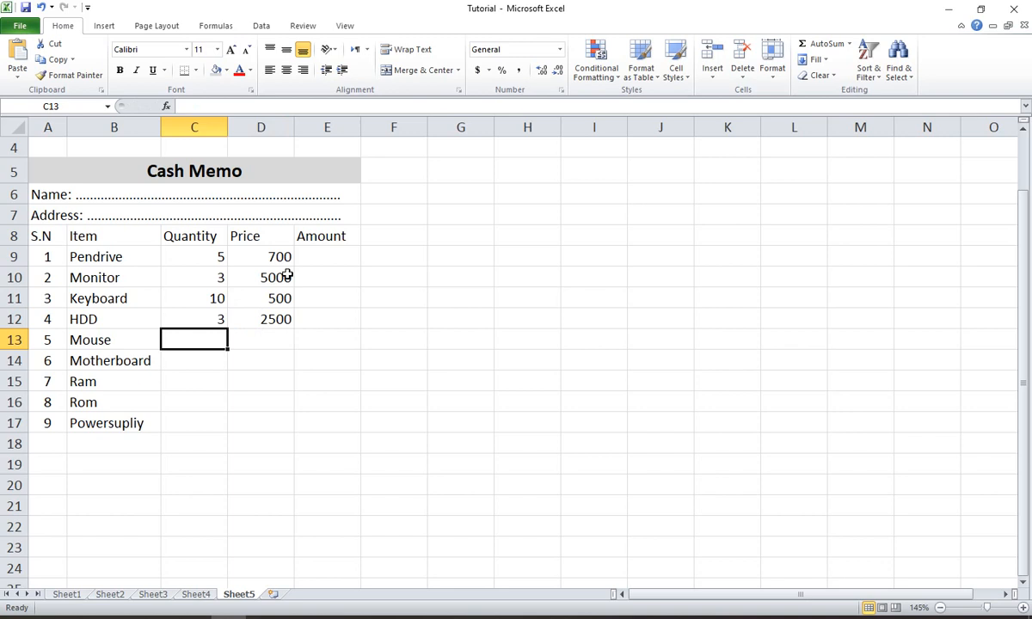
text(5)
key(Tab)
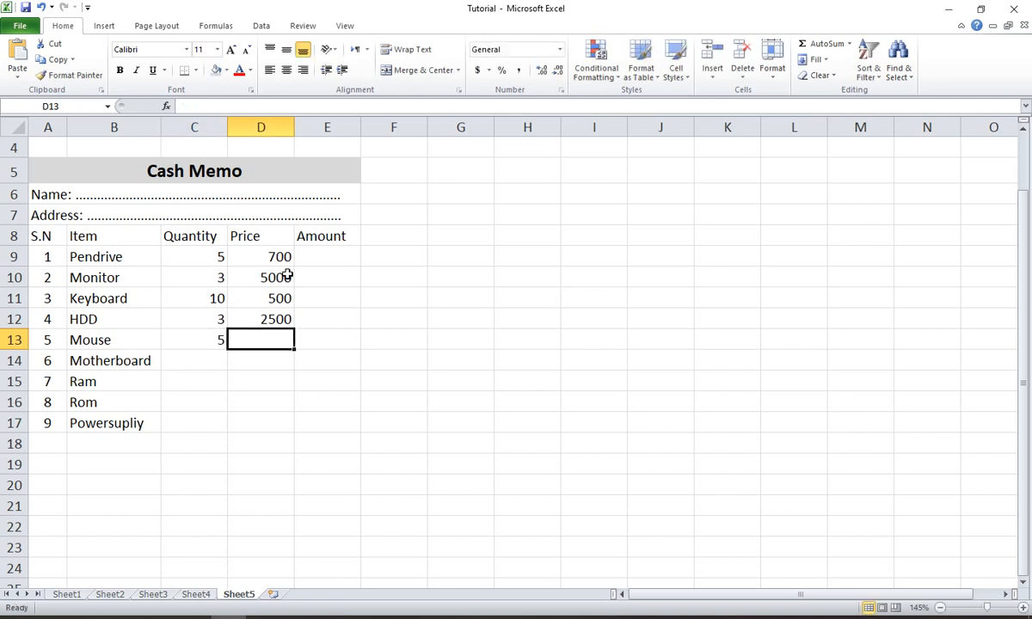
text(250)
key(Return)
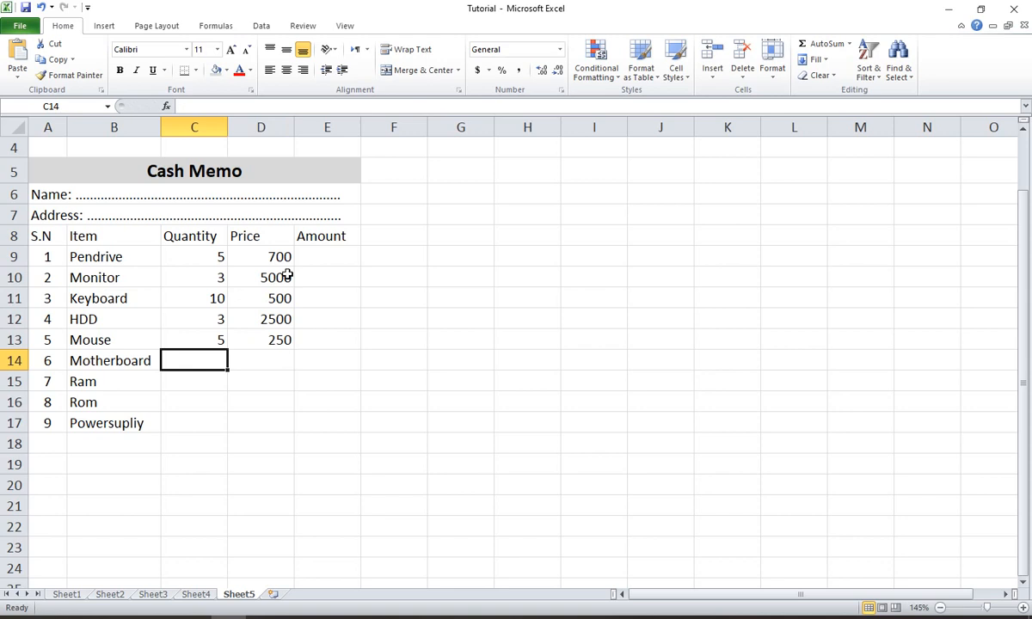
- Enter quantity 6 and price 2300 for Motherboard, and quantity 8 and price 1200 for Ram
text(6)
key(Tab)
text(2300)
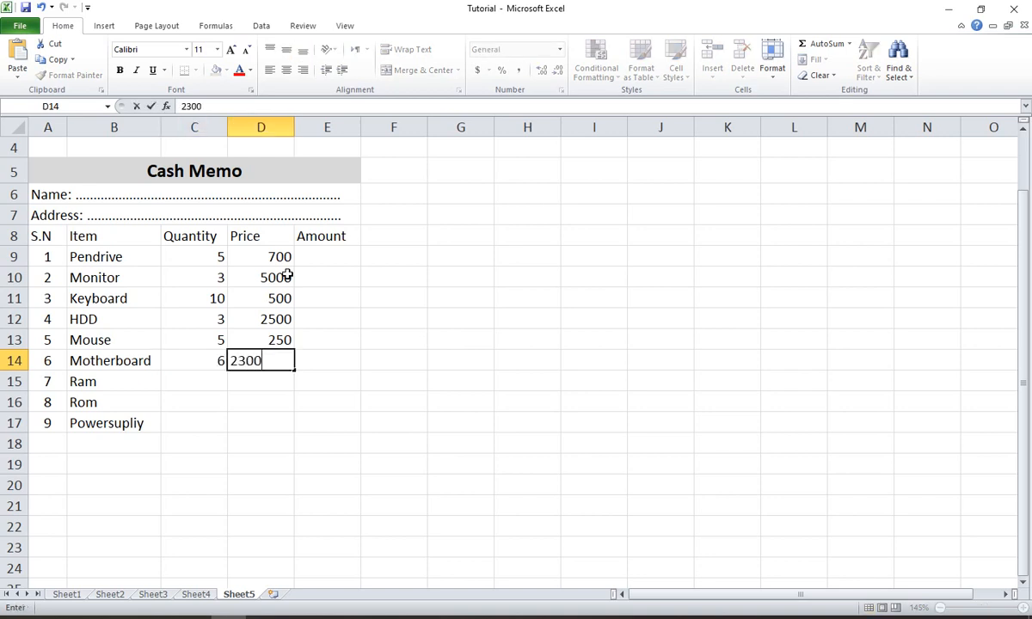
key(Return)
key(Left)
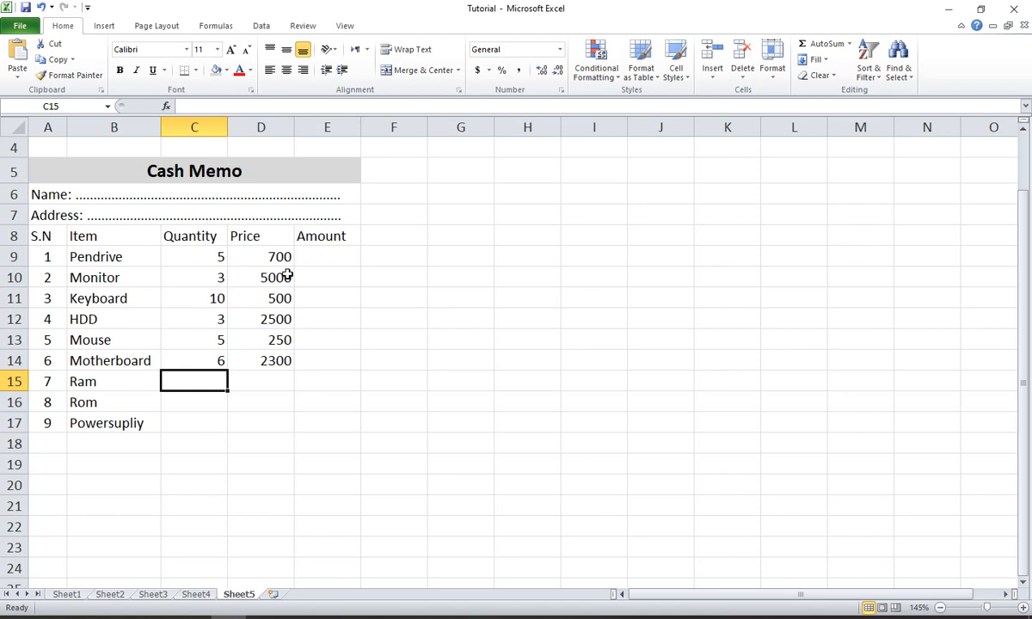
text(8)
key(Tab)
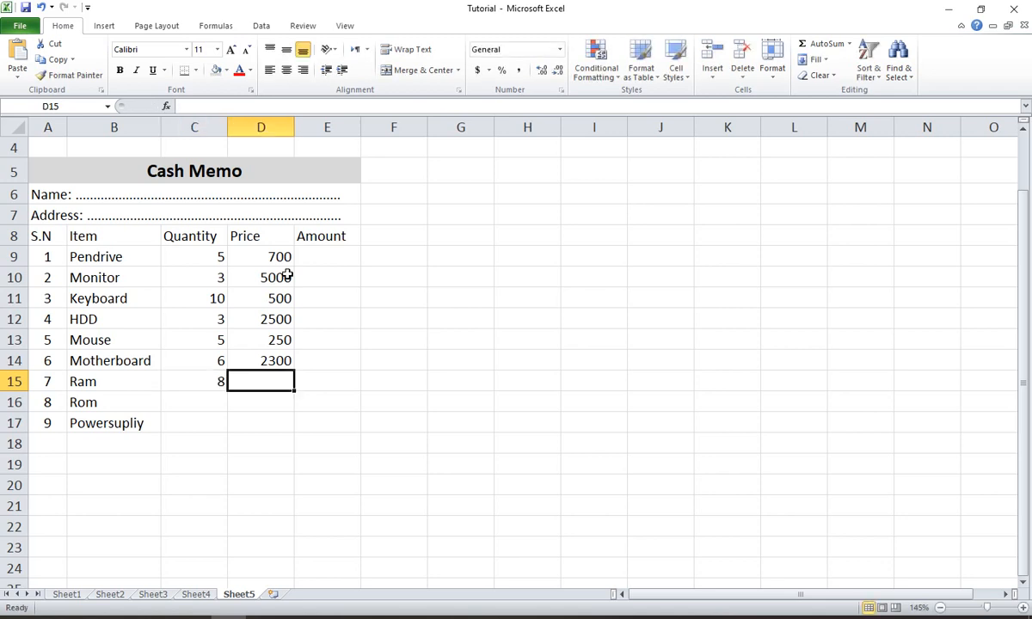
text(1200)
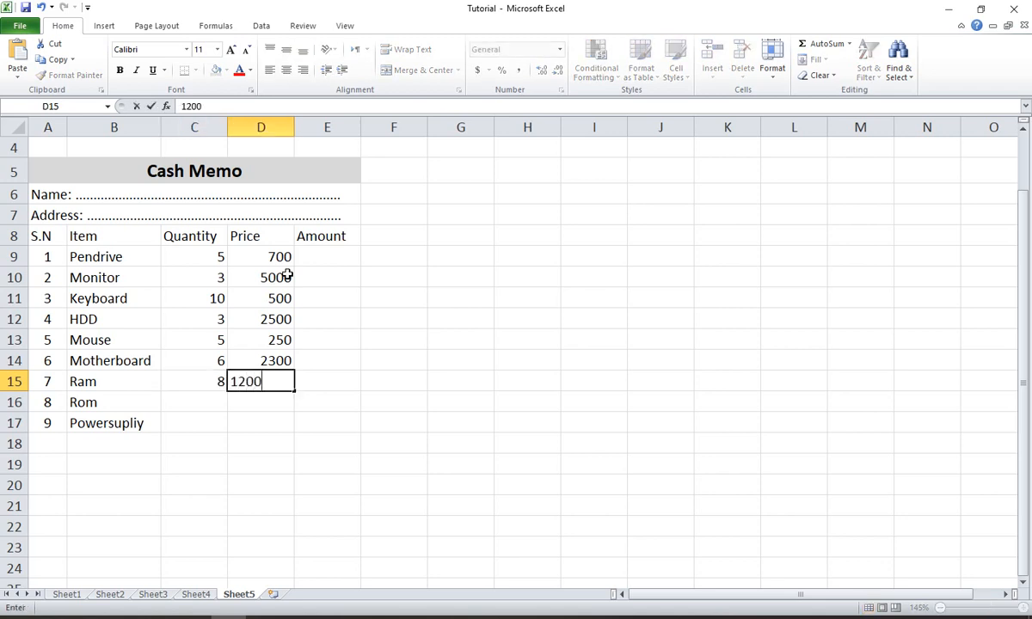
key(Return)
- Enter quantity 2 and price 1500 for Rom, and quantity 7 and price 700 for Powersupliy
text(2)
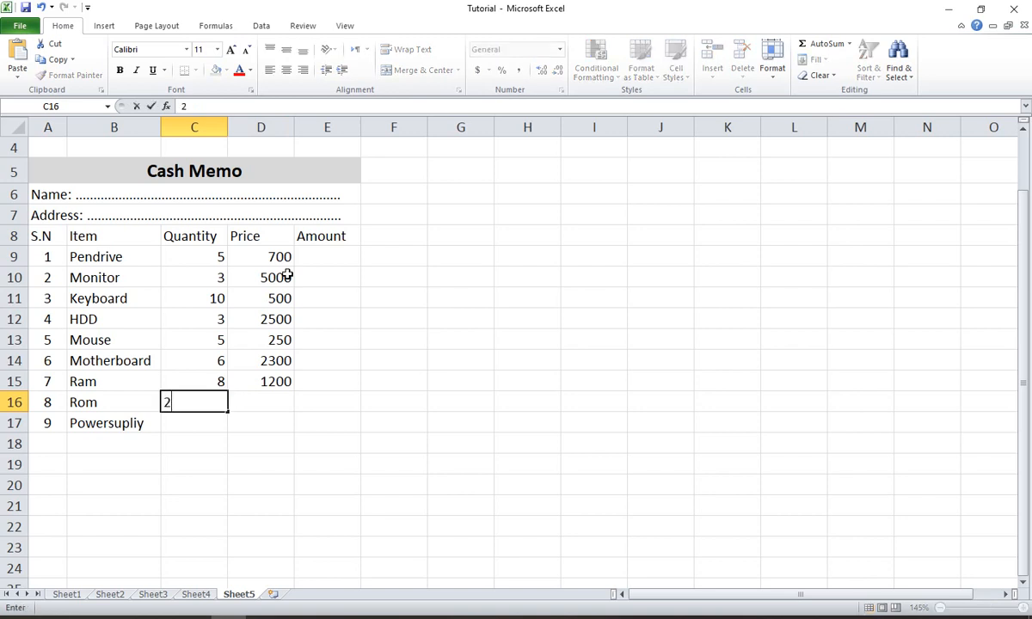
key(Tab)
text(1500)
key(Down)
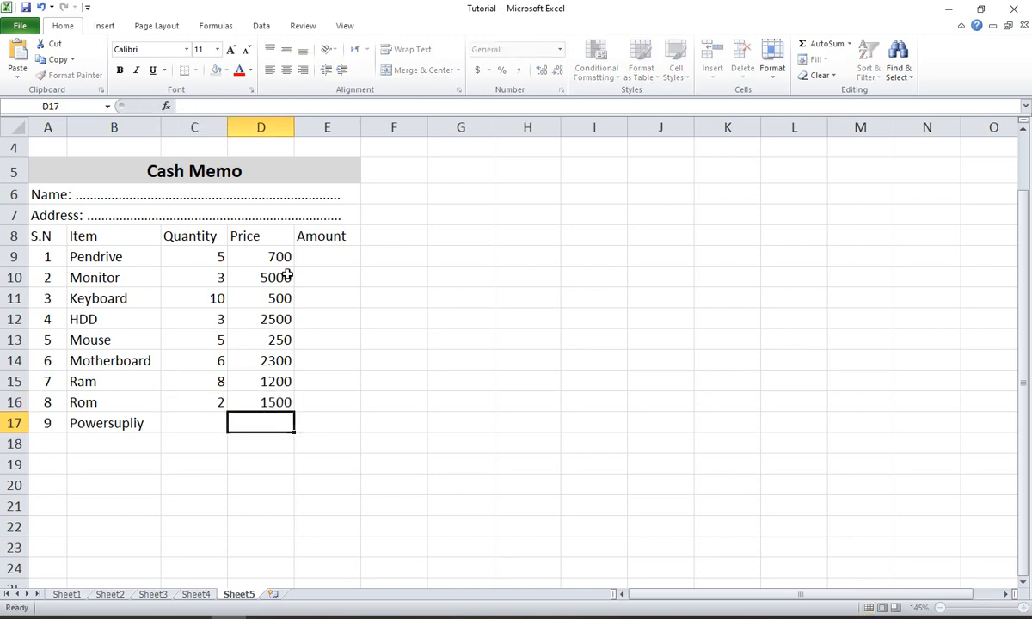
key(Left)
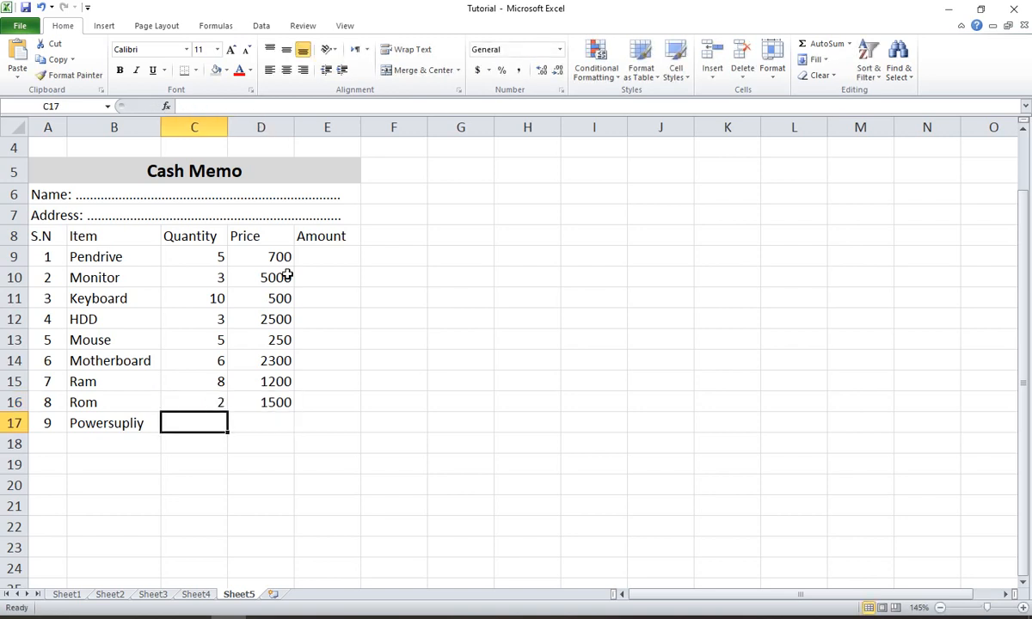
text(7)
key(Tab)
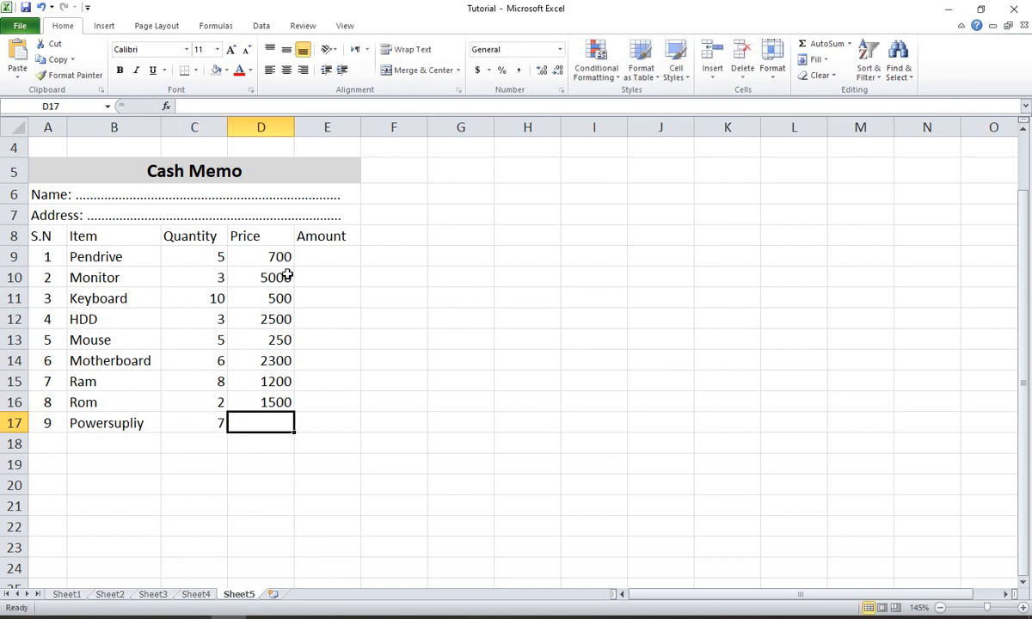
text(700)
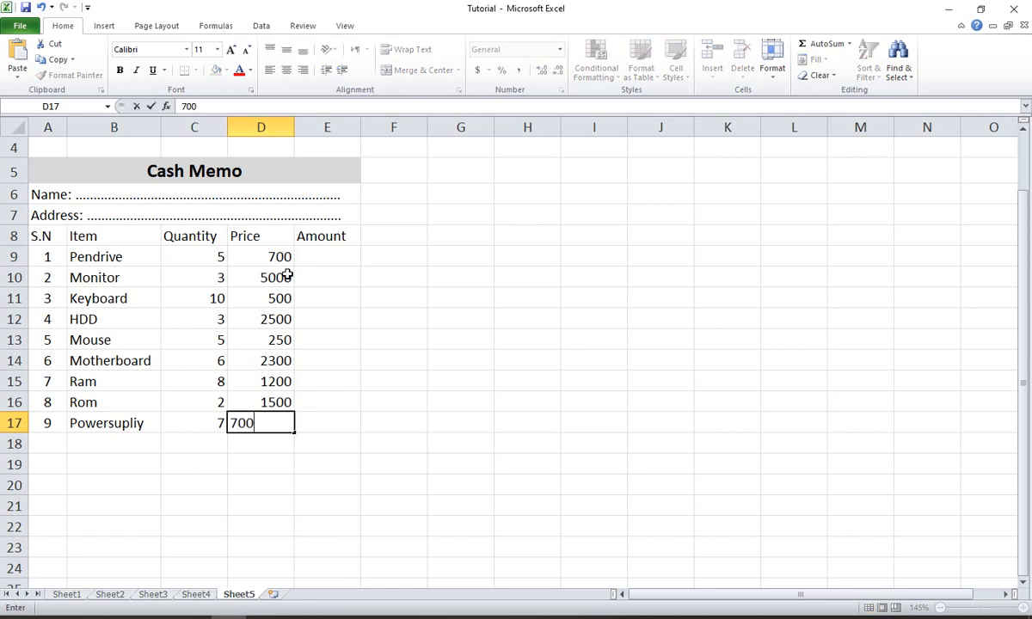
key(Tab)
key(Left)
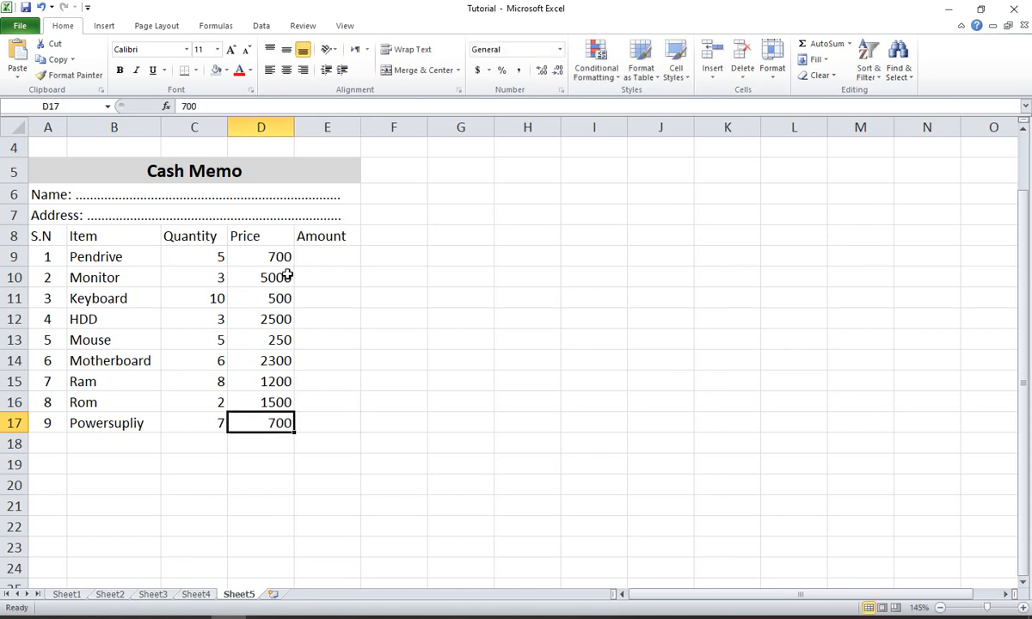
click(188, 261)
click(277, 258)
click(323, 257)
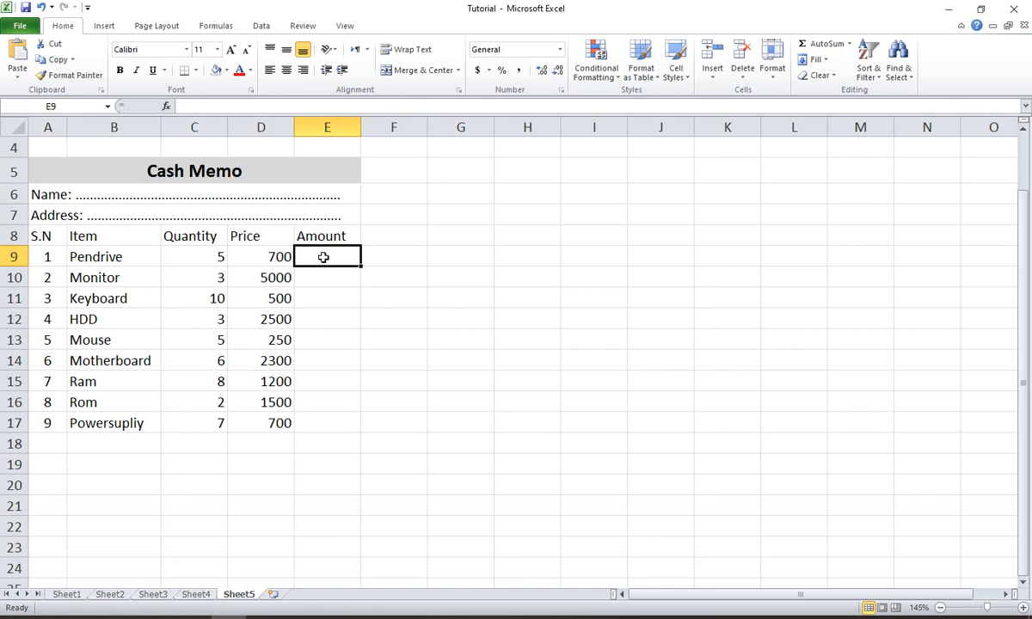
click(203, 260)
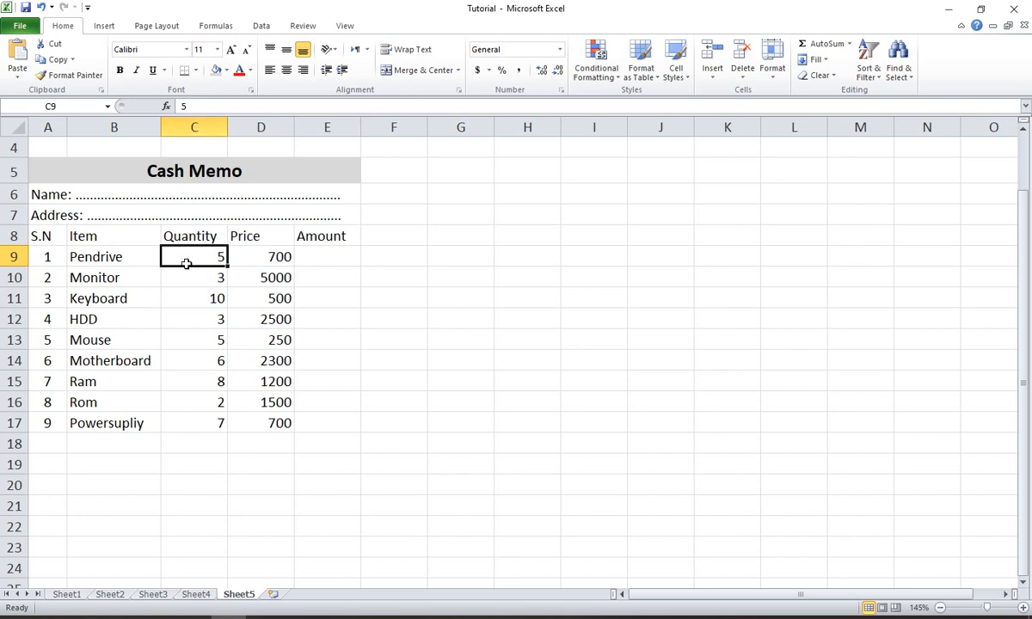
click(248, 258)
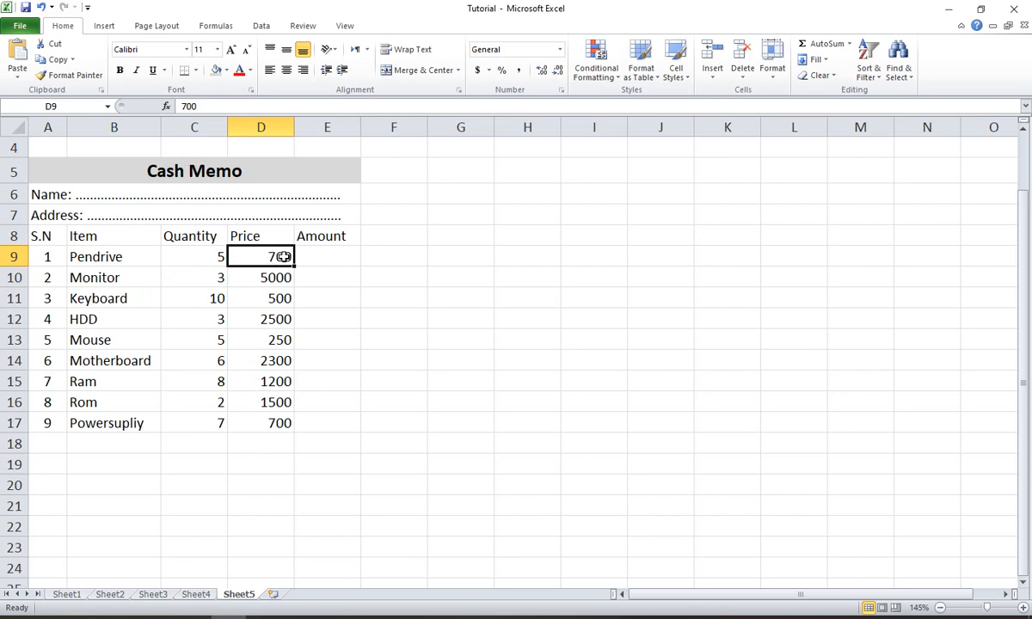
- Calculate the Pendrive amount in cell E9 with the formula =C9*D9
click(331, 257)
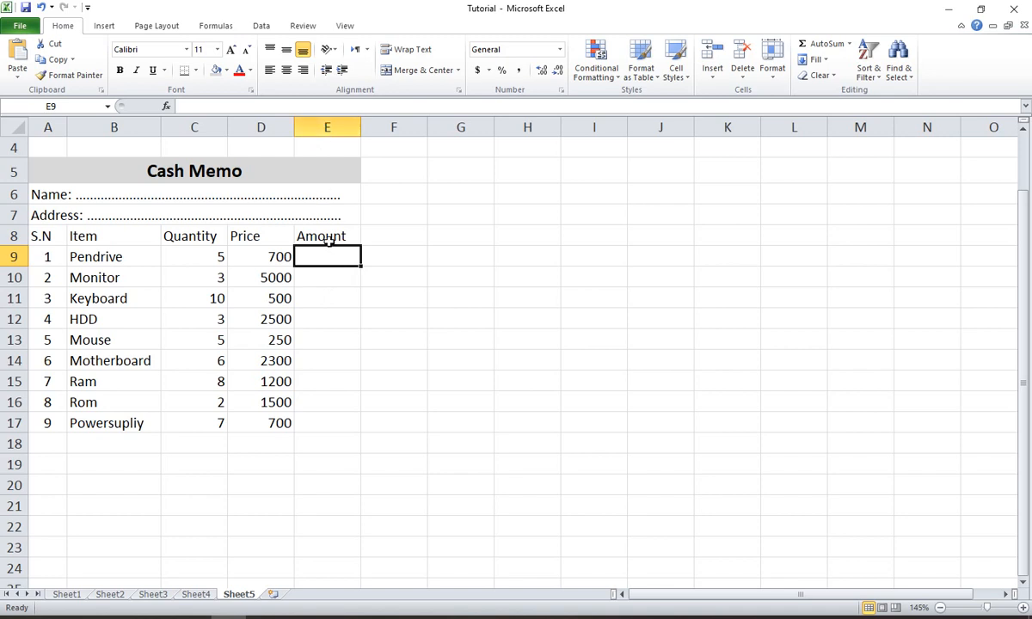
click(201, 107)
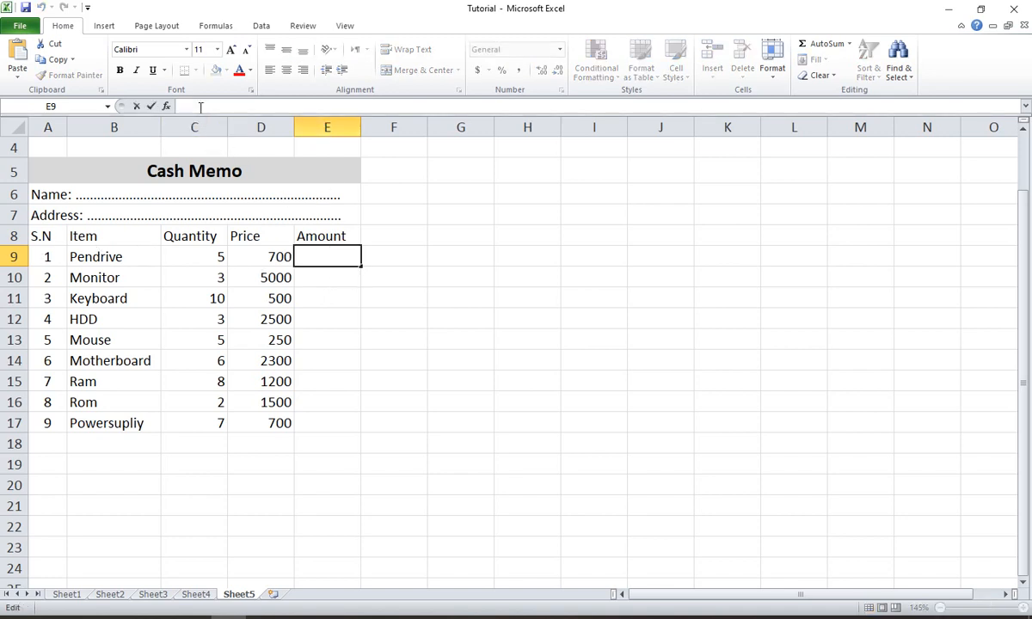
text(=)
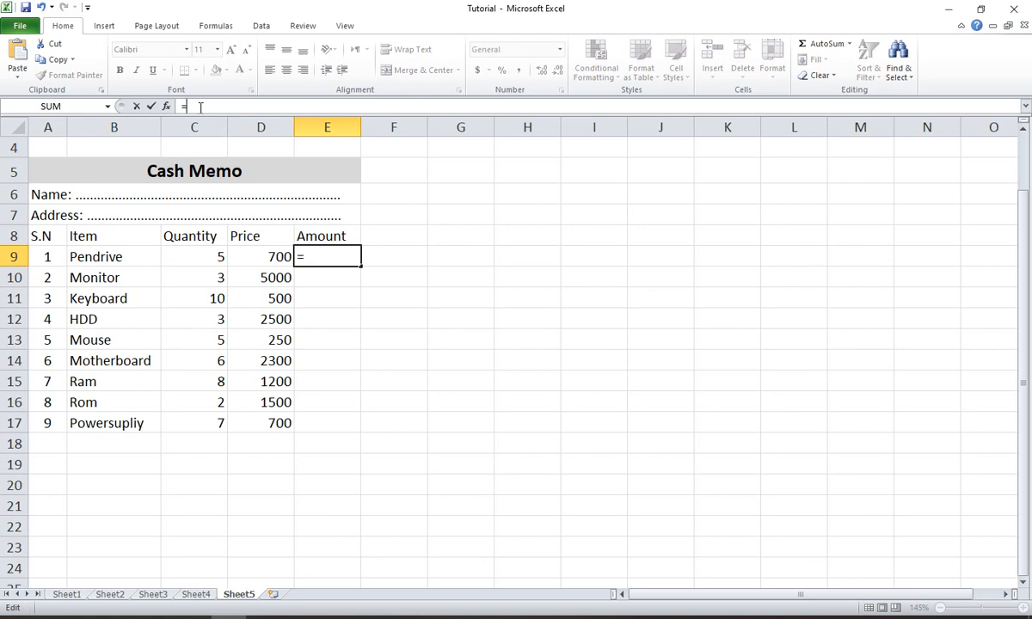
text(c)
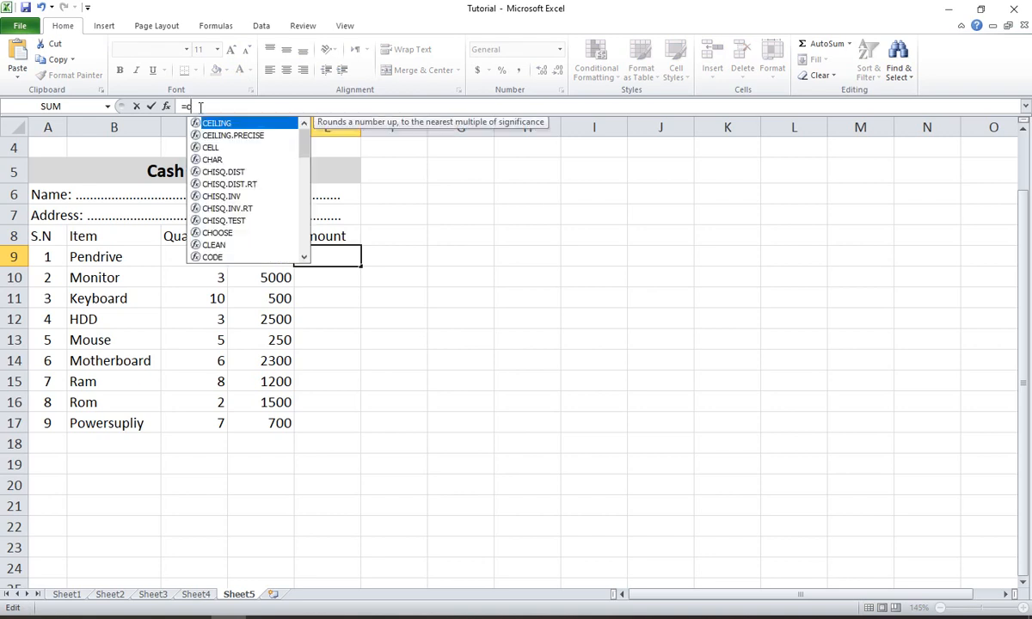
text(9)
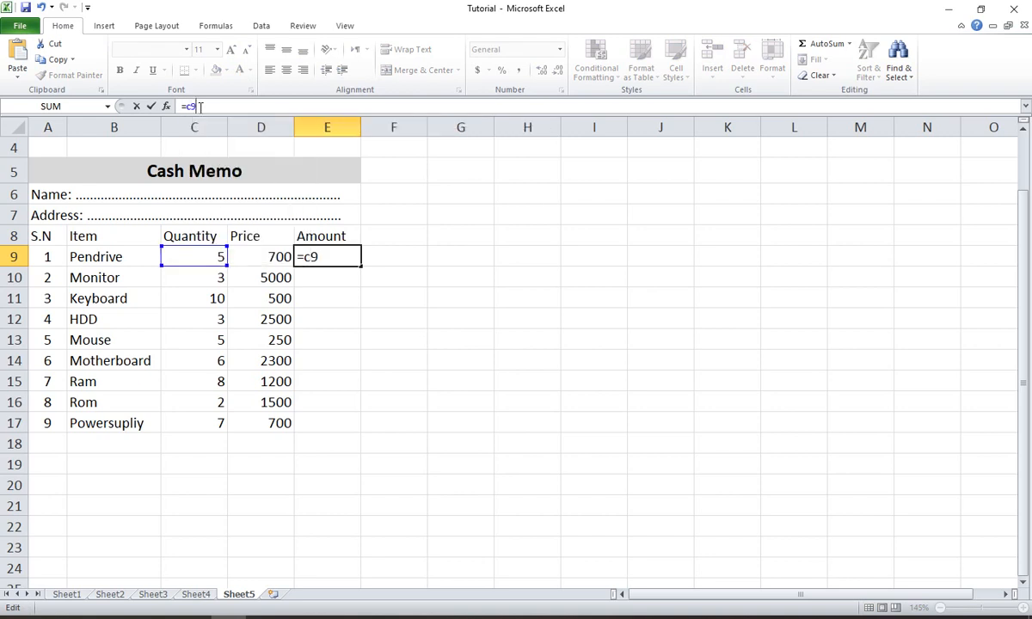
text(*d)
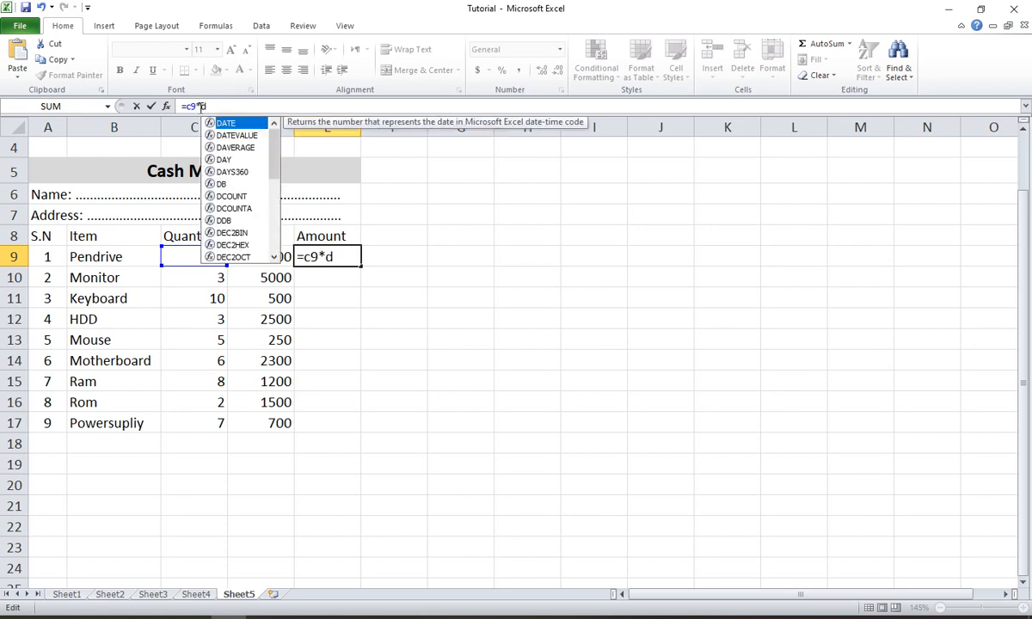
text(9)
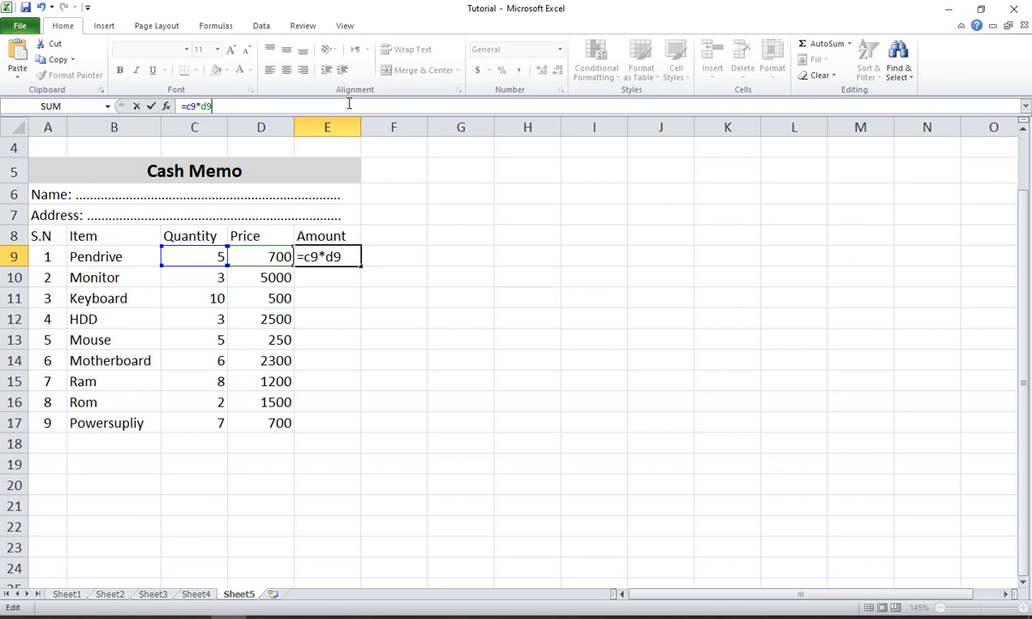
key(Return)
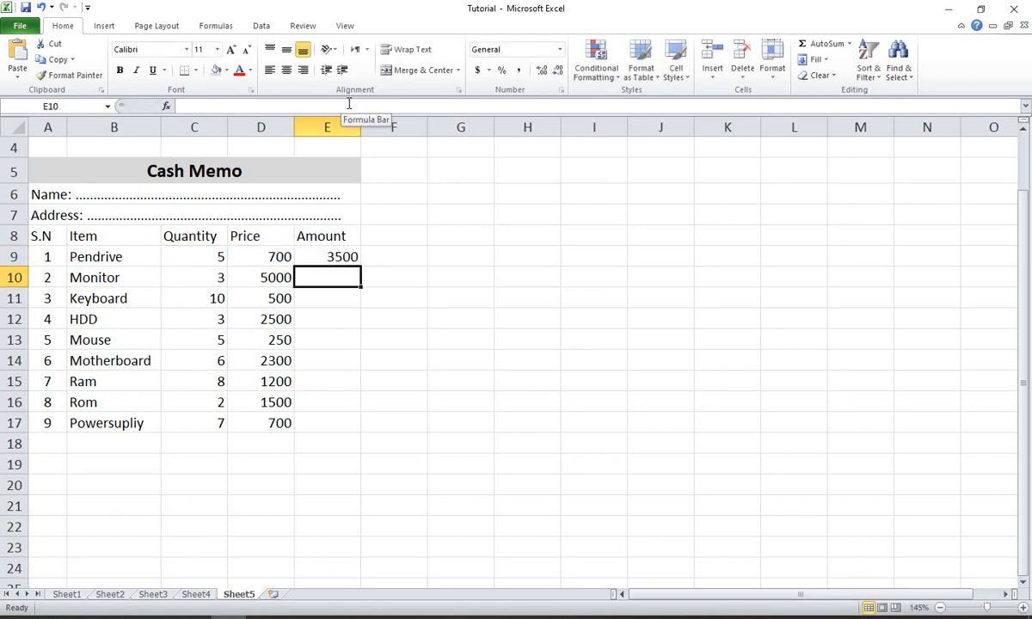
- Fill the amount formula from E9 down through E17 for all remaining items
key(Up)
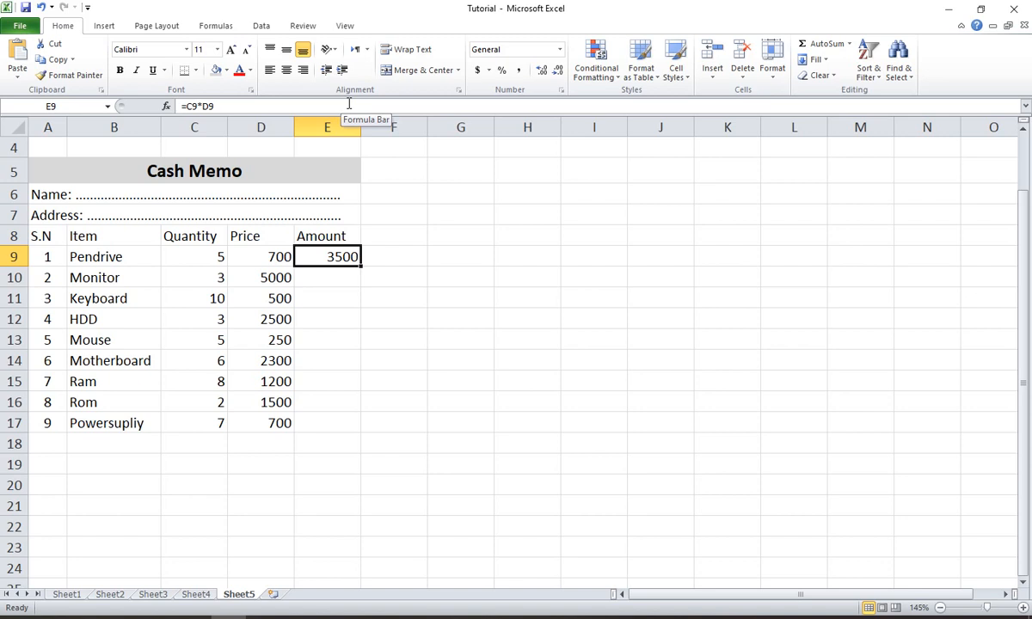
click(208, 258)
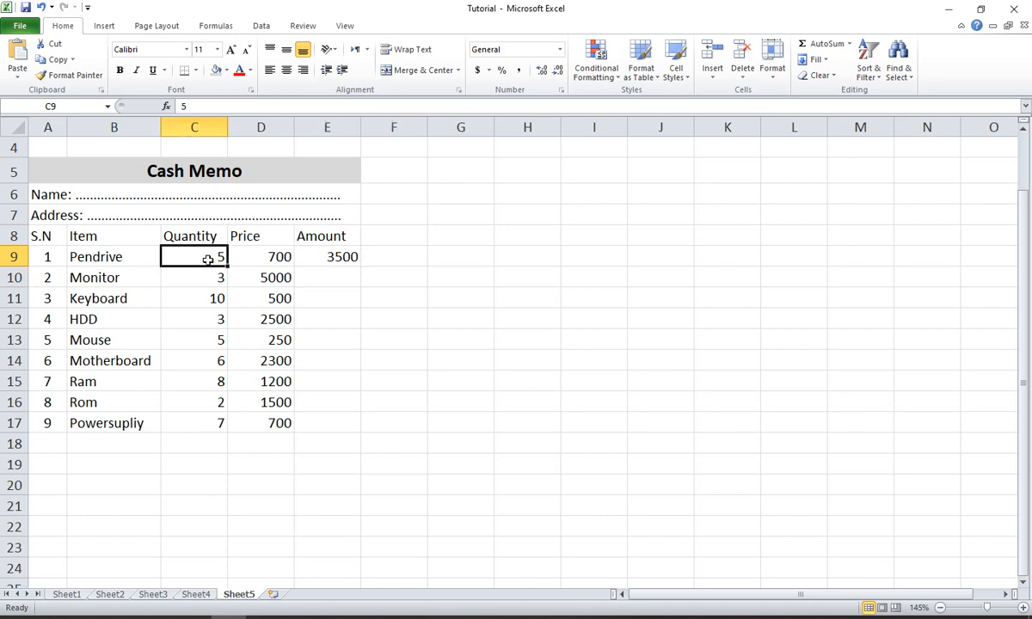
click(252, 256)
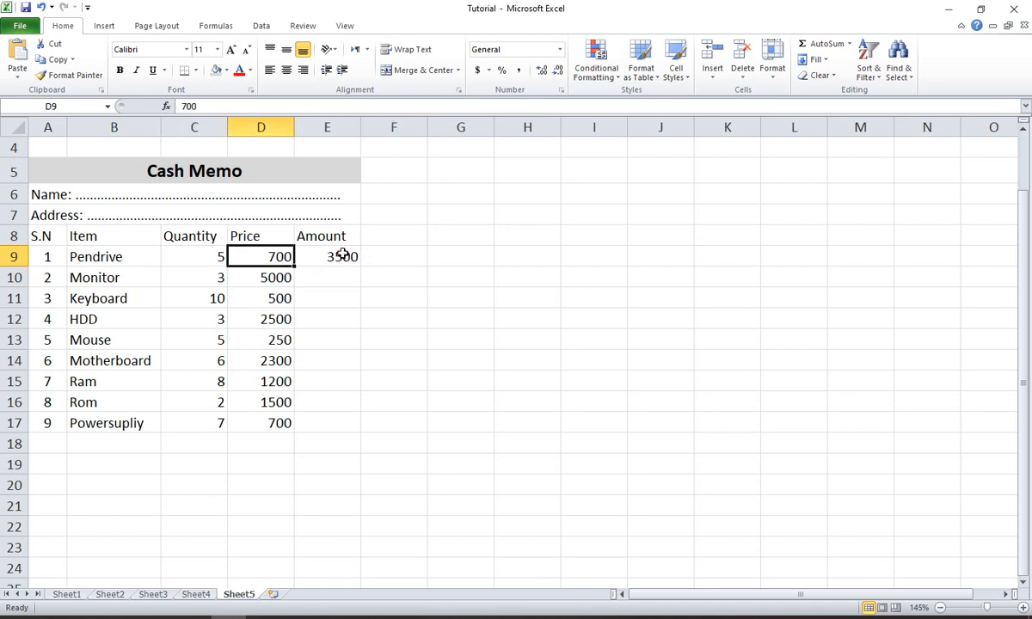
click(342, 254)
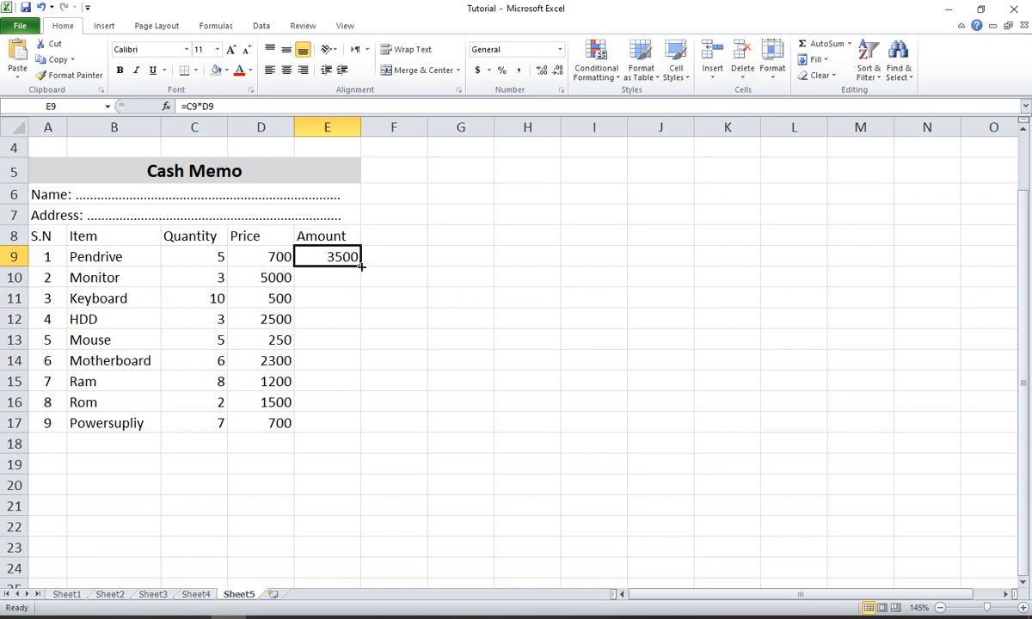
drag(361, 267, 353, 427)
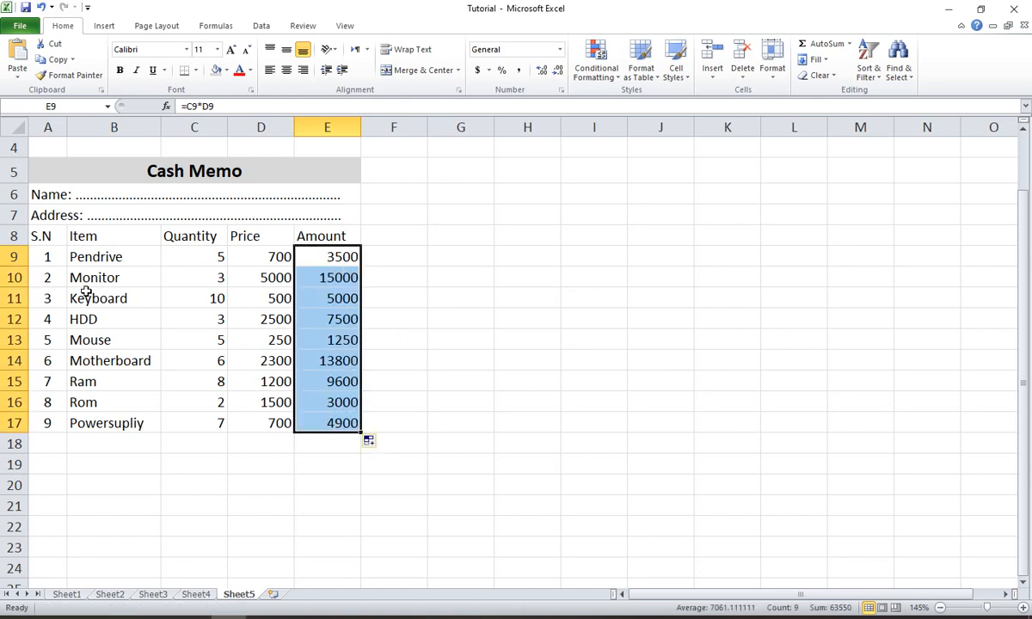
drag(178, 300, 320, 298)
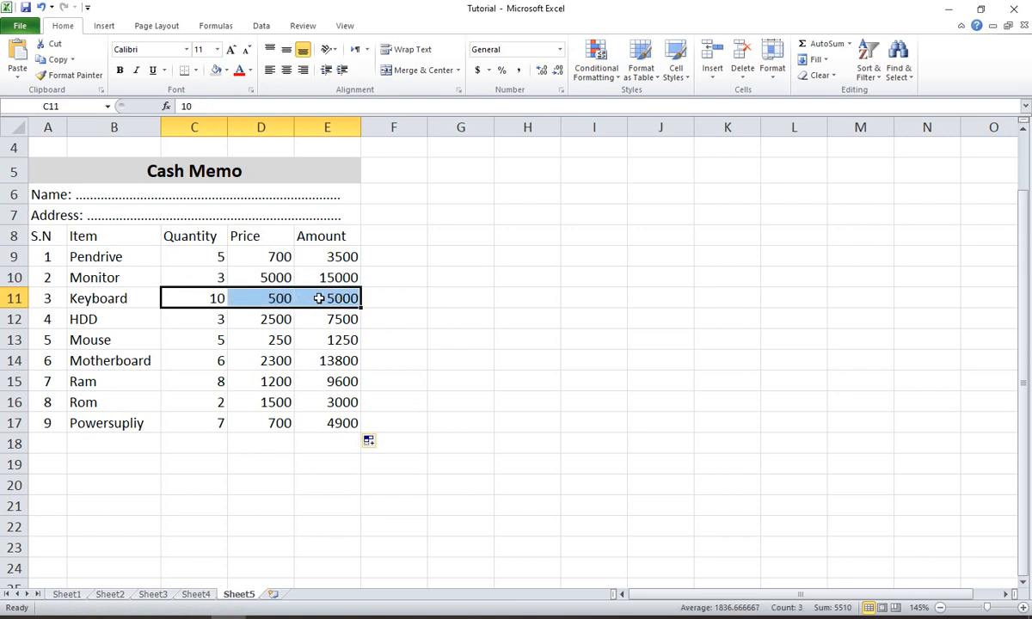
click(368, 275)
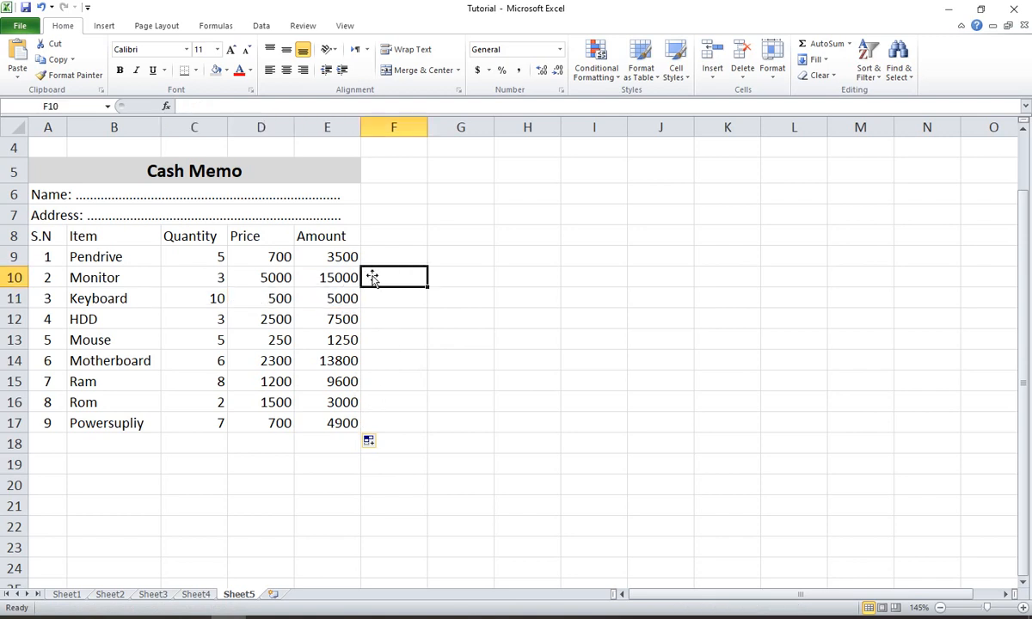
drag(328, 256, 336, 418)
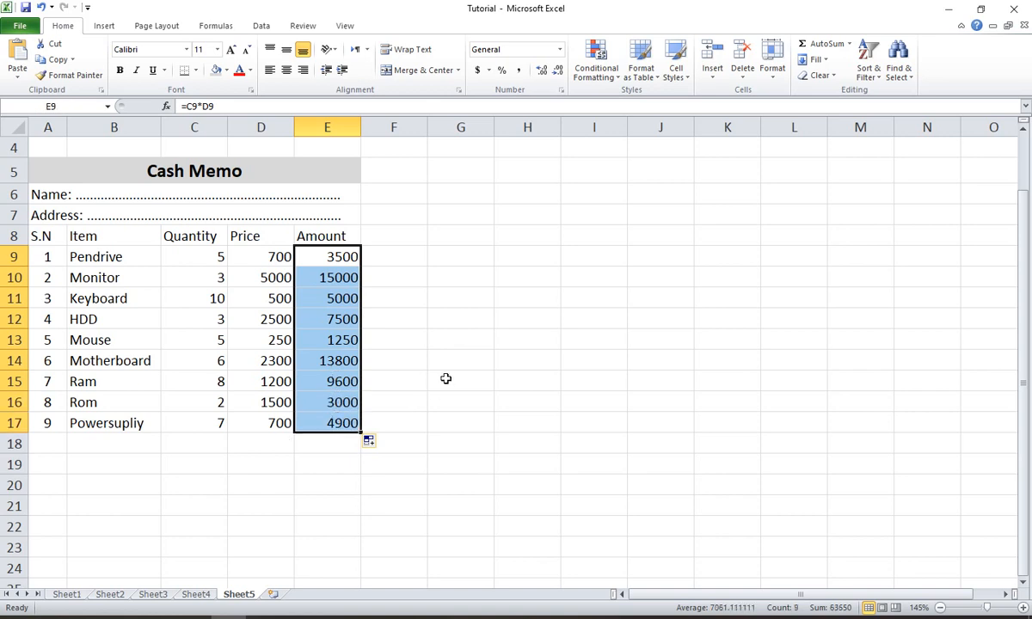
click(399, 269)
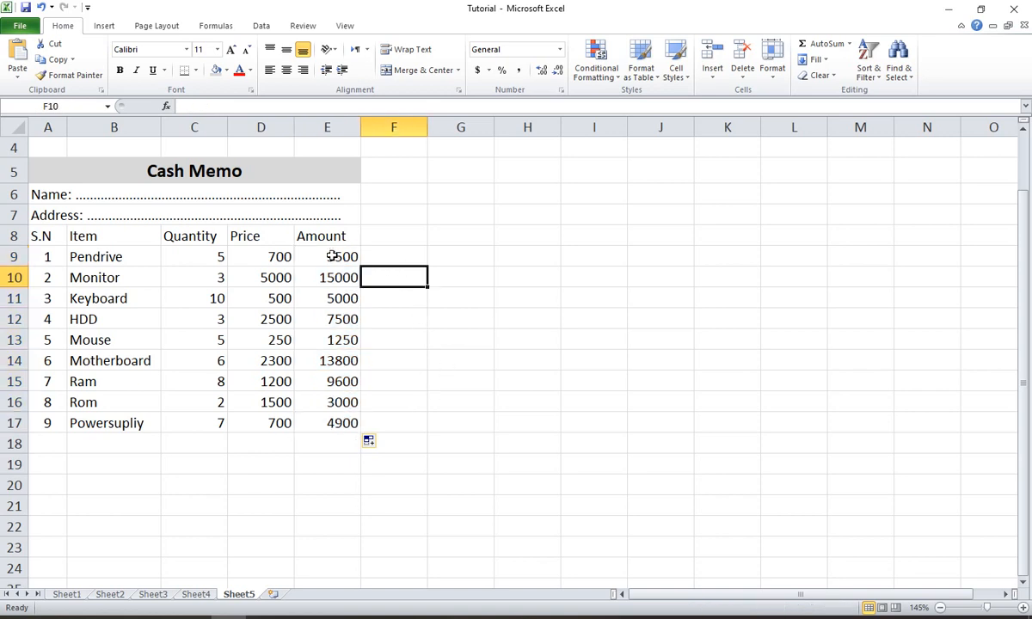
- Add up the amounts in E9:E17 with AutoSum, placing the sum in cell E18
drag(341, 257, 323, 445)
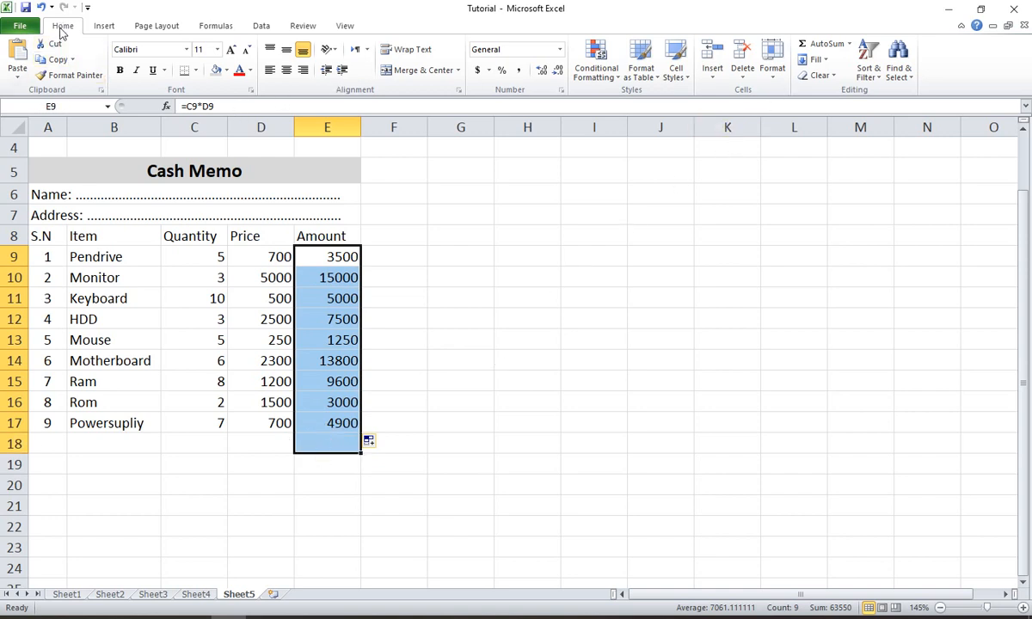
click(824, 49)
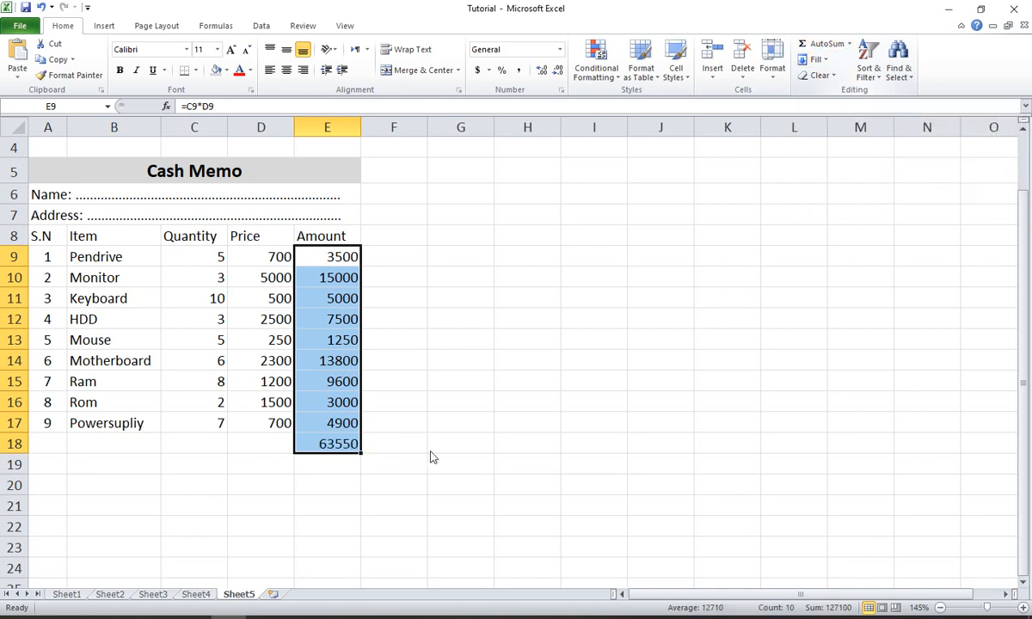
click(383, 464)
- Make the sum in cell E18 bold and increase its font size to 12
click(331, 443)
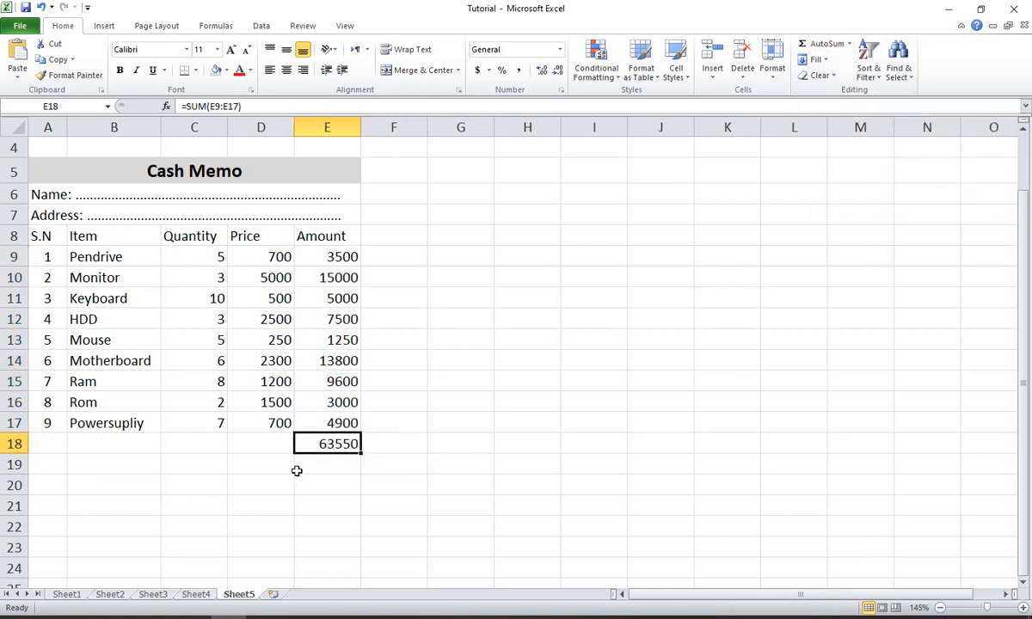
click(121, 73)
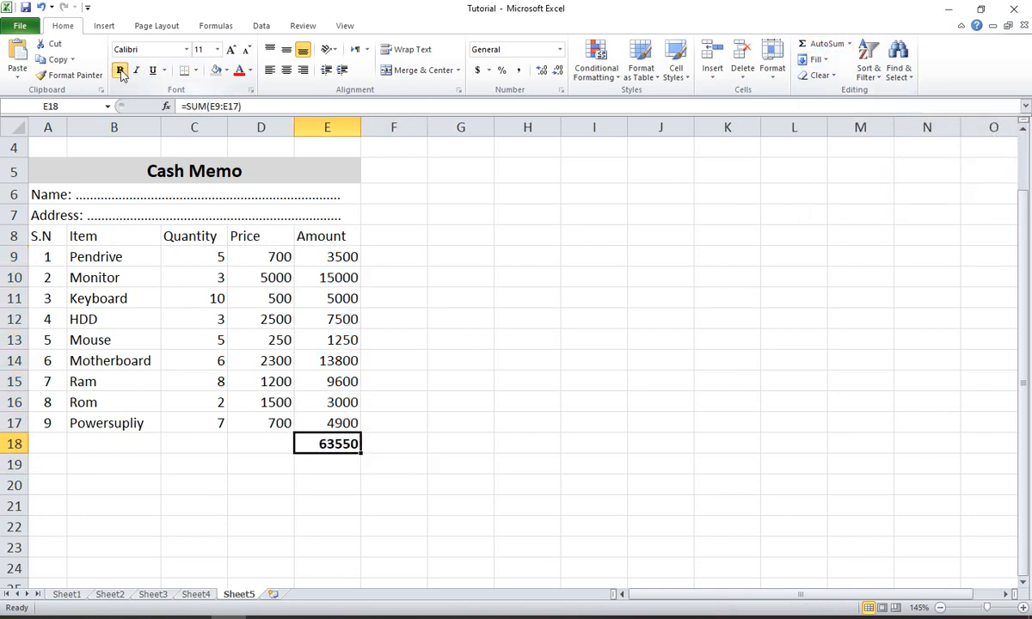
click(232, 49)
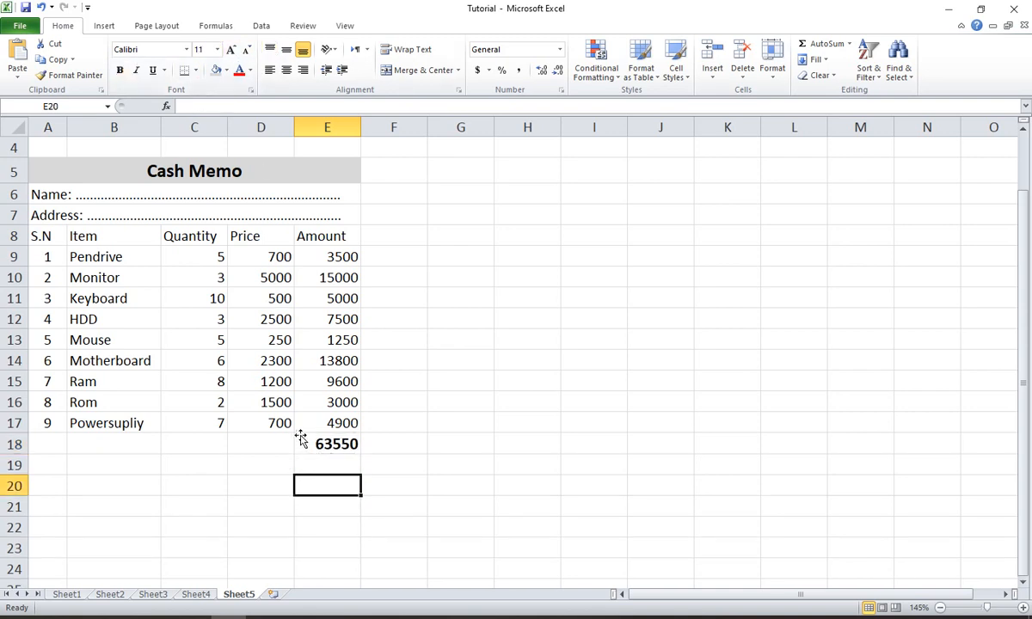
- Enter the labels Total=, Advance and Due in cells D18, D19 and D20
click(259, 444)
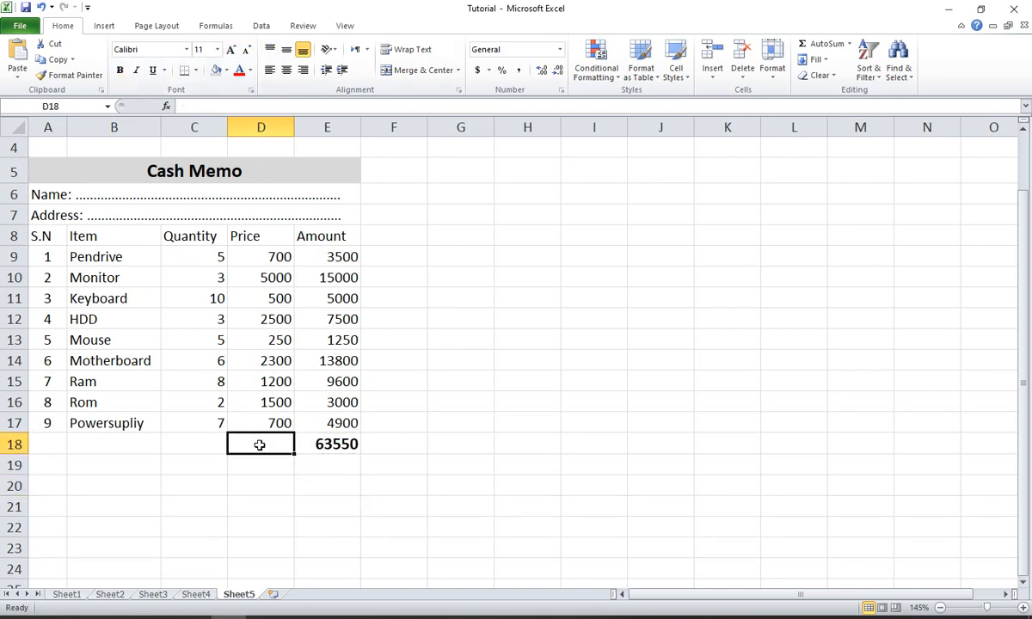
text(Total=)
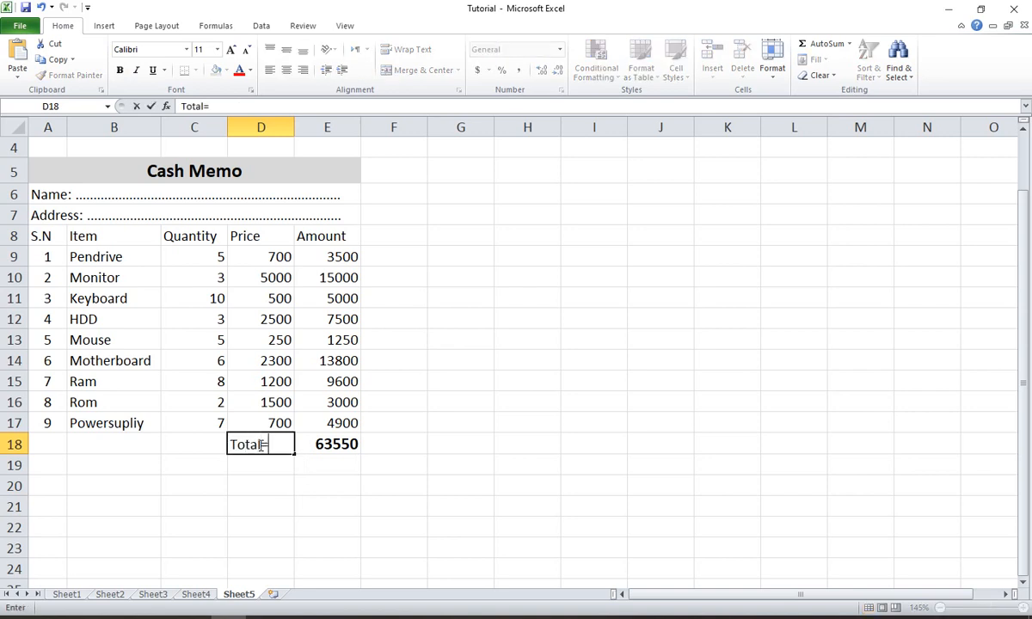
key(Return)
text(Advance)
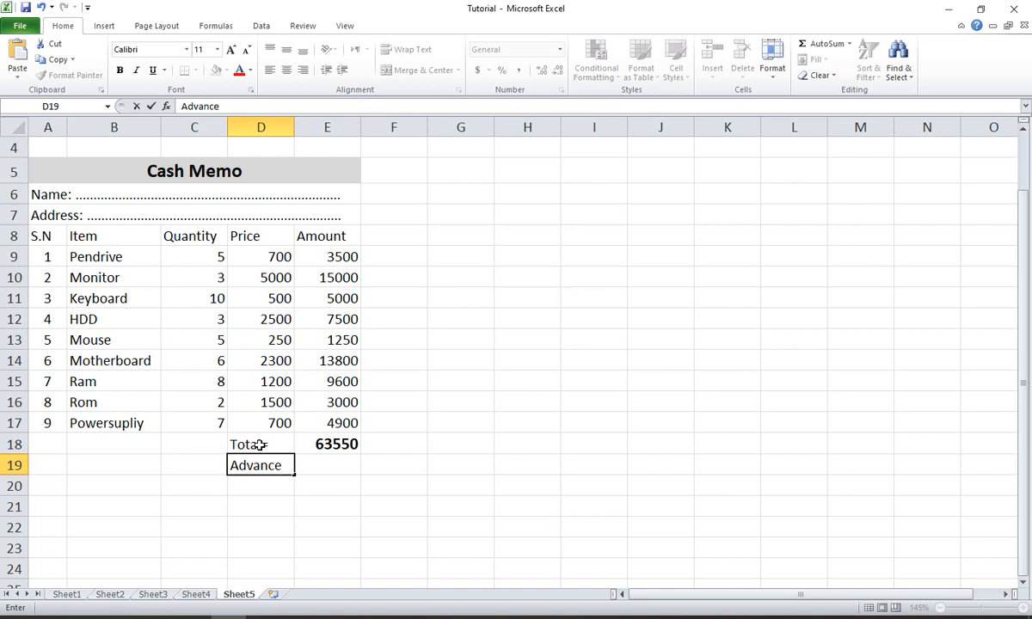
key(Return)
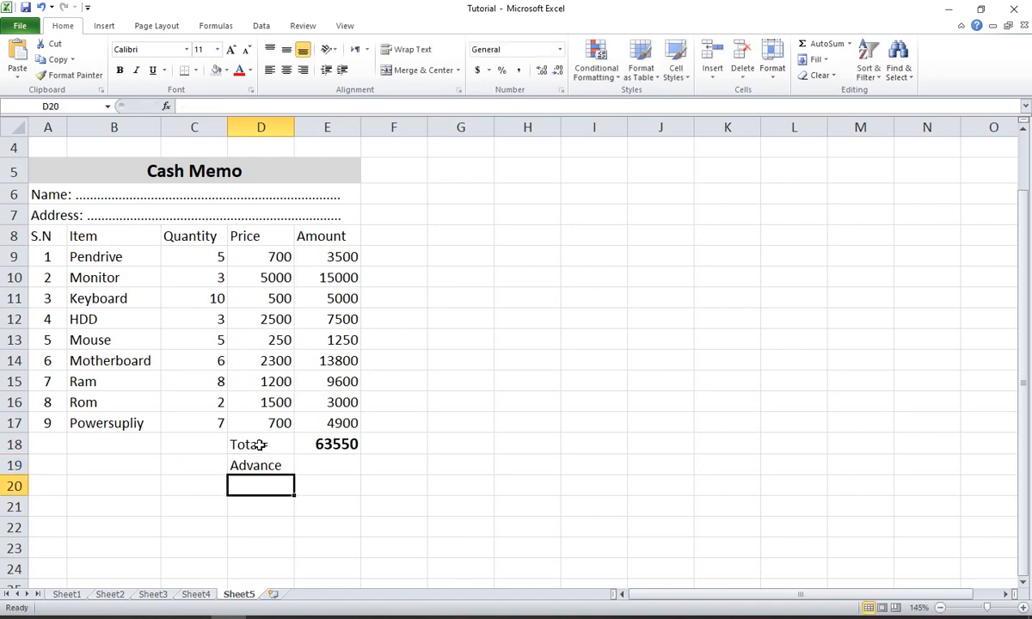
text(De)
key(BackSpace)
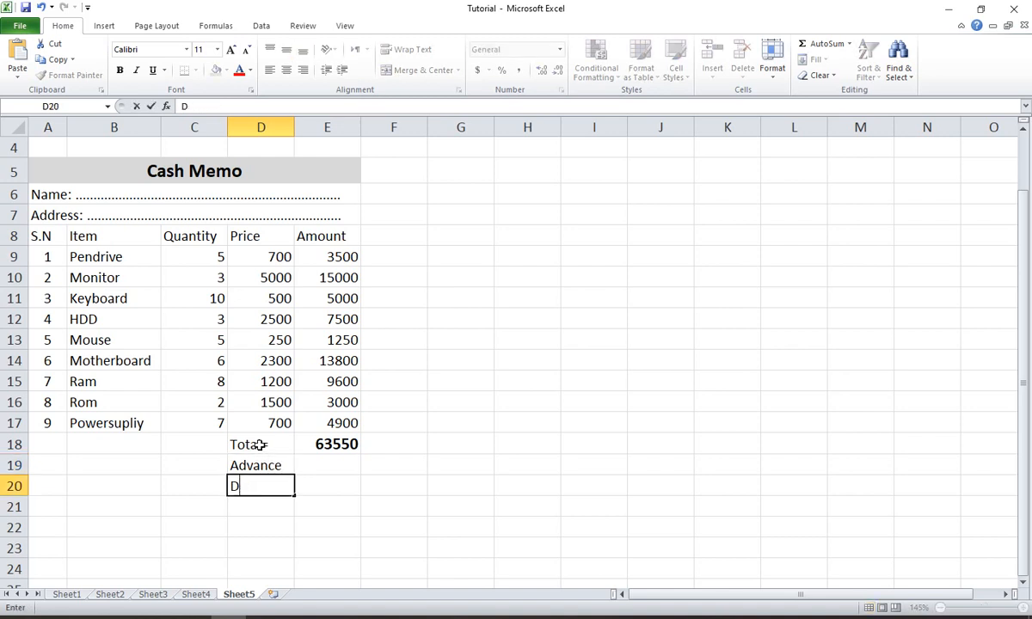
text(ue)
- Enter 50000 as the advance in cell E19
click(313, 467)
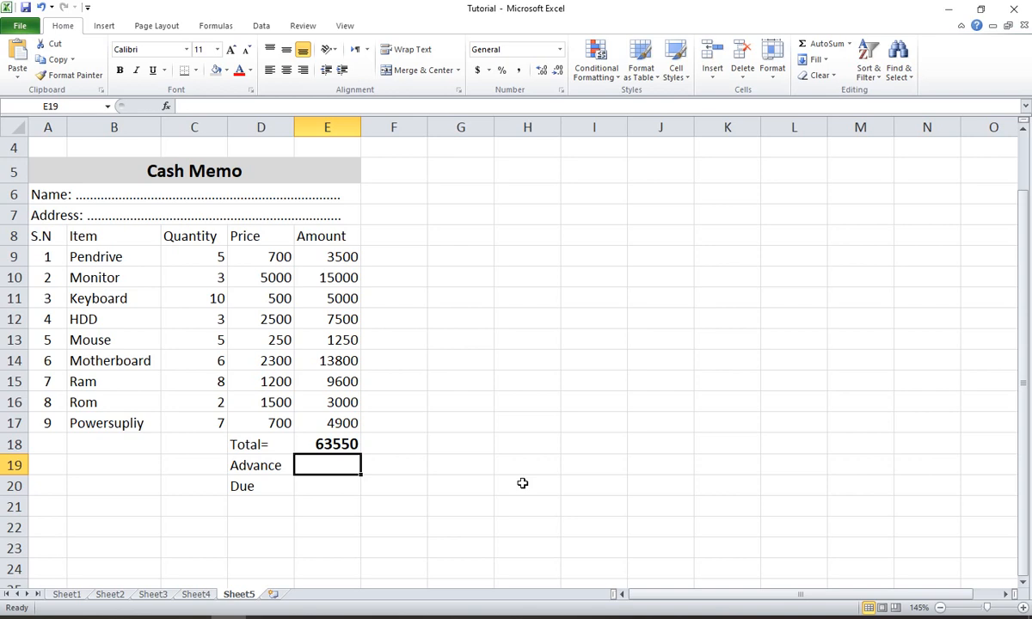
text(50)
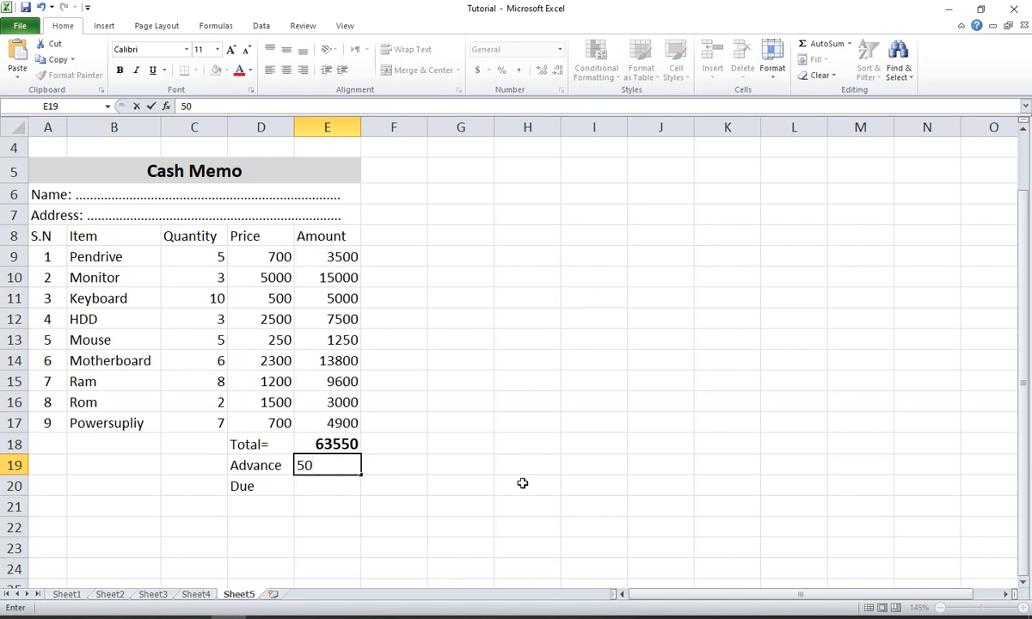
text(000)
key(Return)
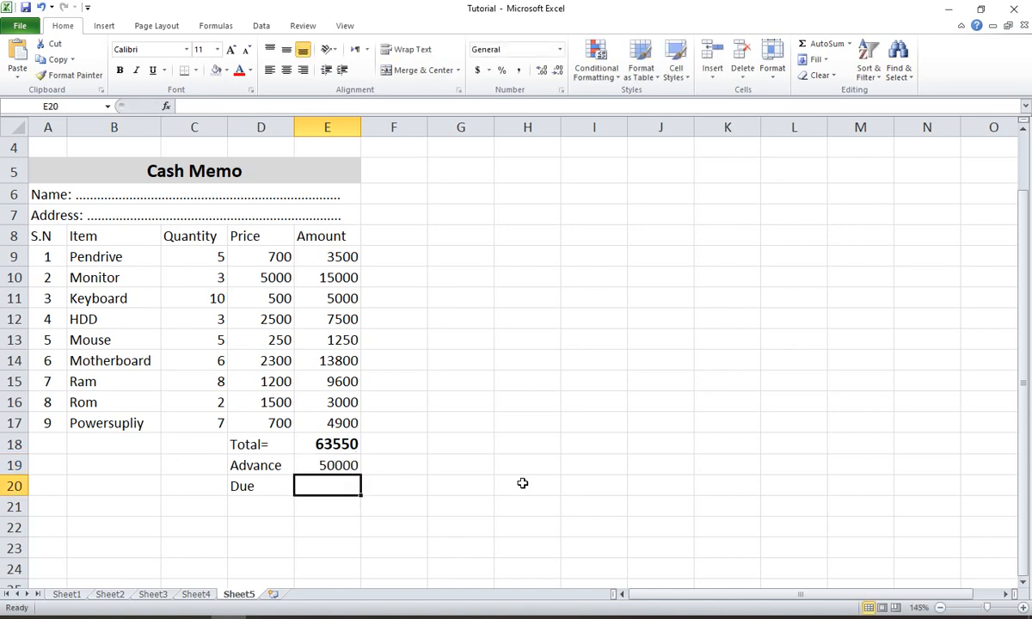
key(Up)
key(Up)
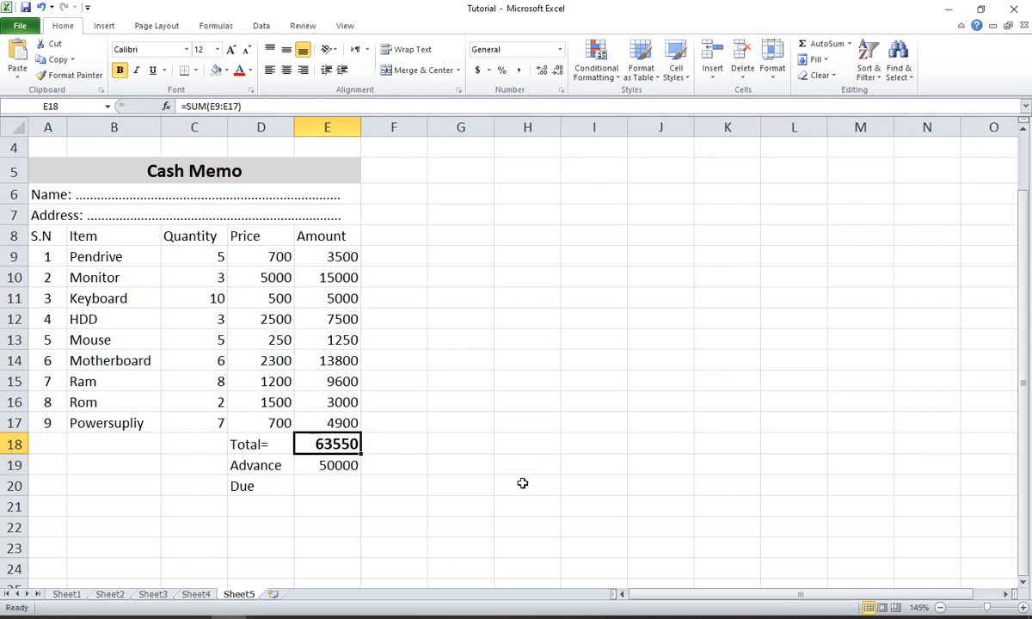
key(Down)
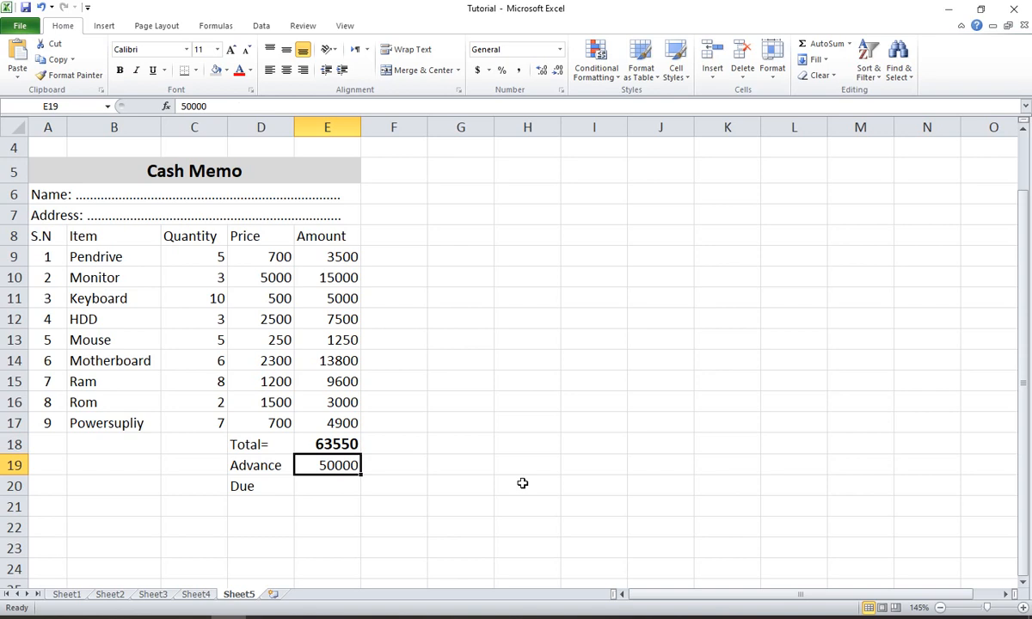
key(Down)
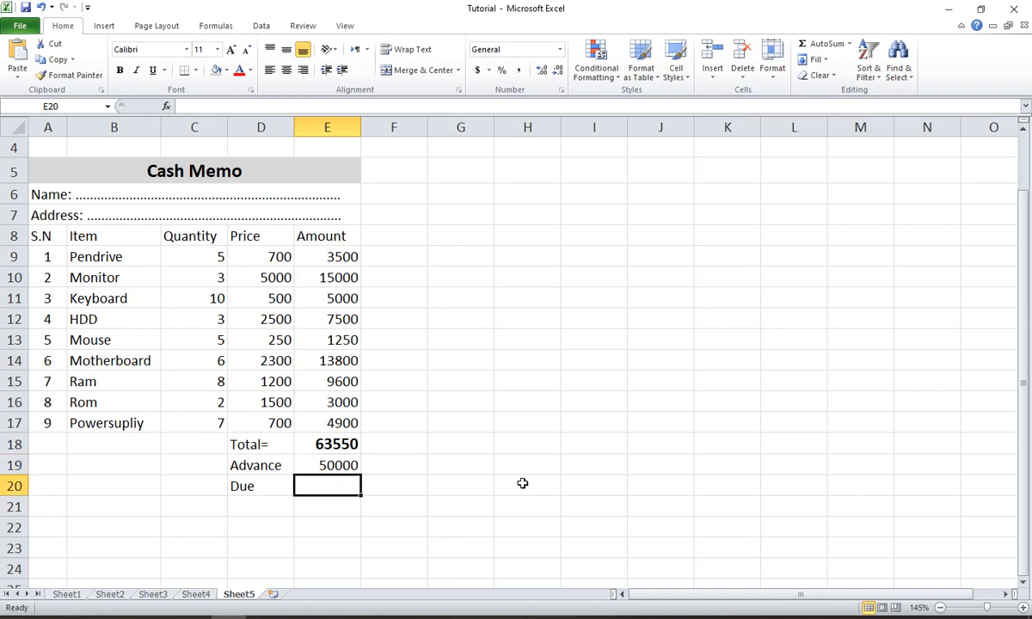
click(323, 441)
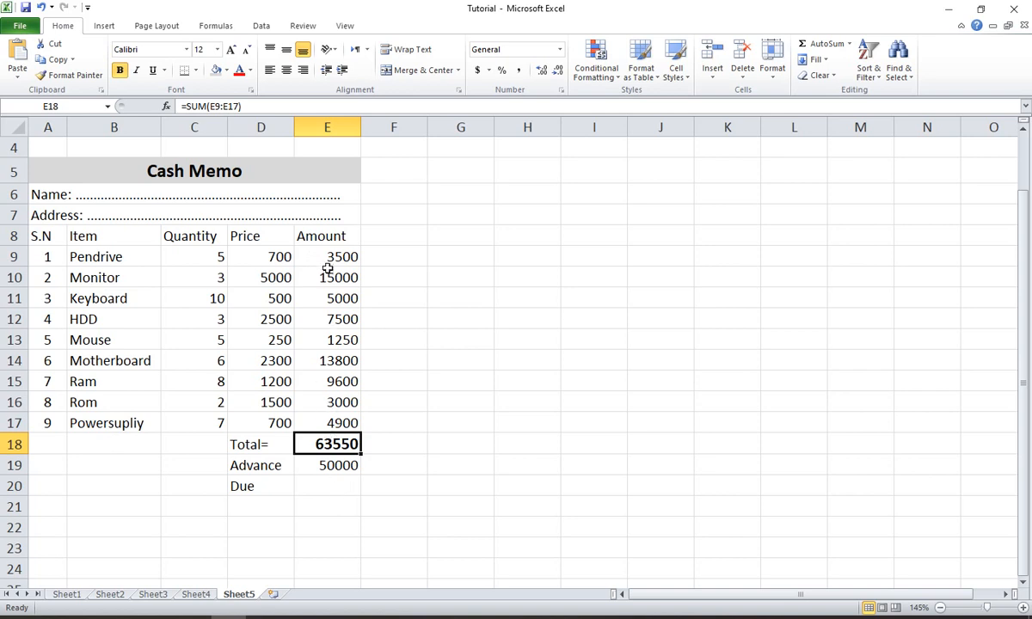
click(326, 465)
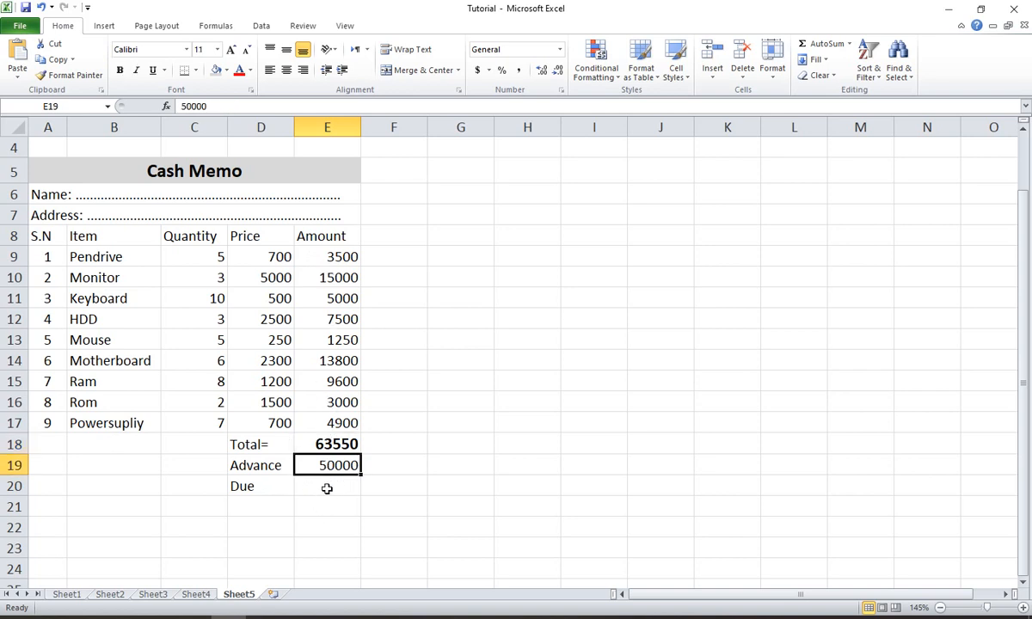
- Calculate the due amount in cell E20 with the formula =E18-E19
click(327, 443)
click(327, 464)
click(329, 486)
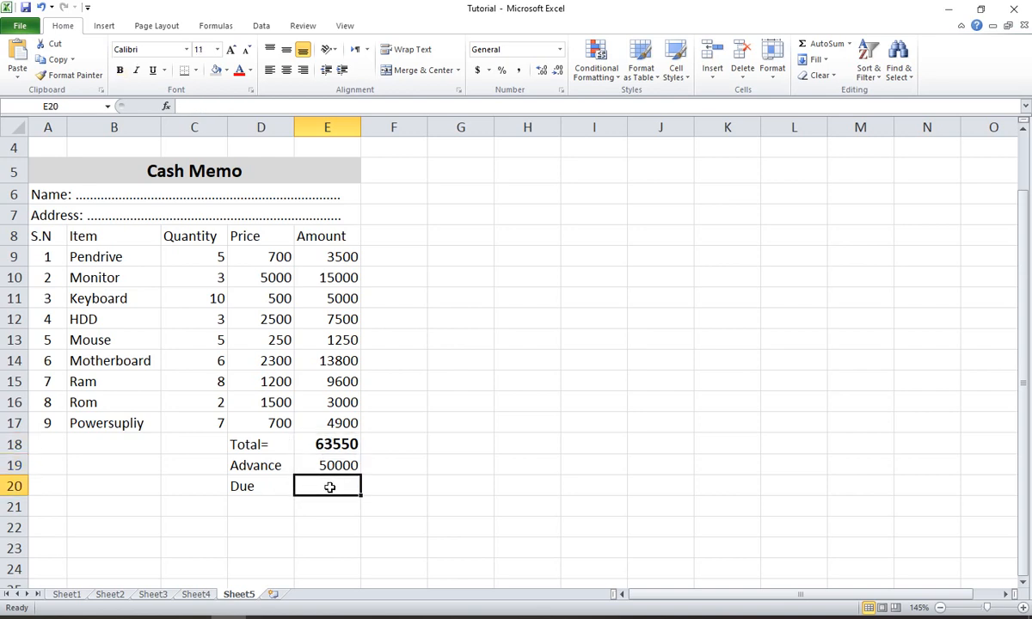
click(199, 104)
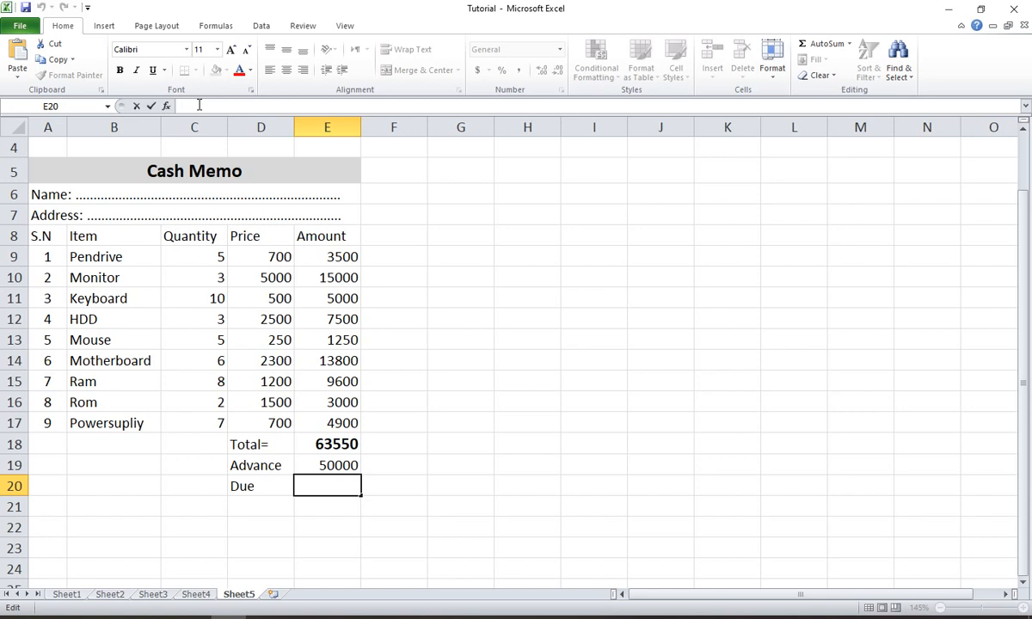
text(e18)
key(BackSpace)
key(BackSpace)
key(BackSpace)
text(=e)
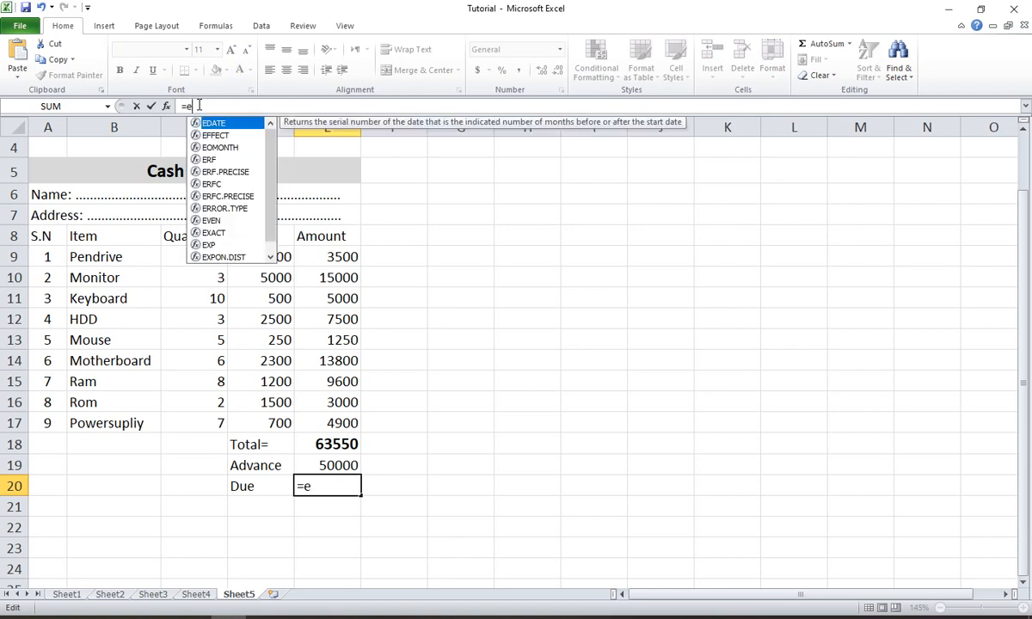
text(1)
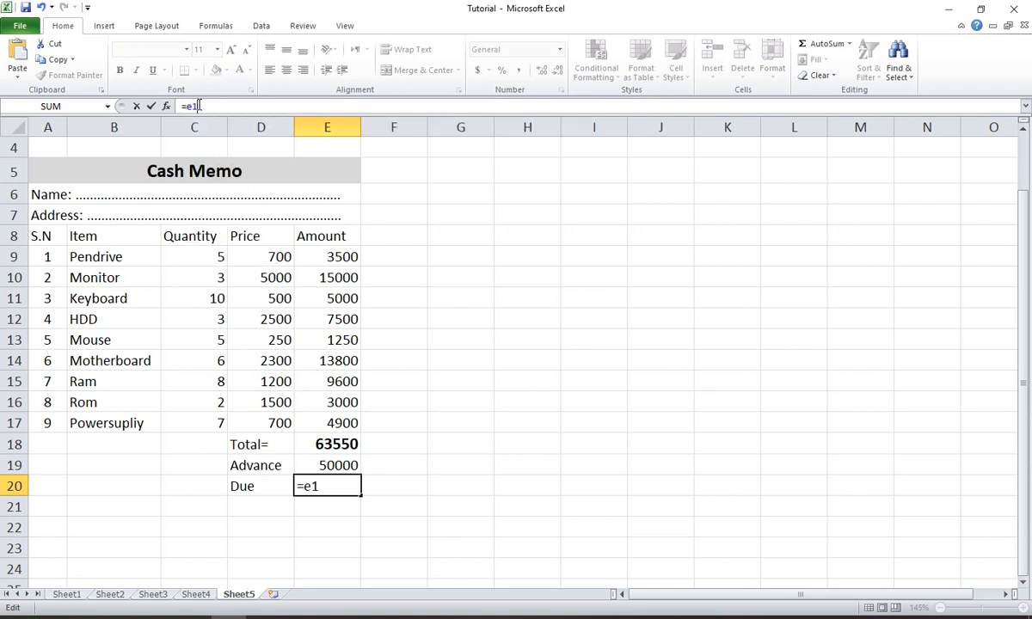
text(8-e1)
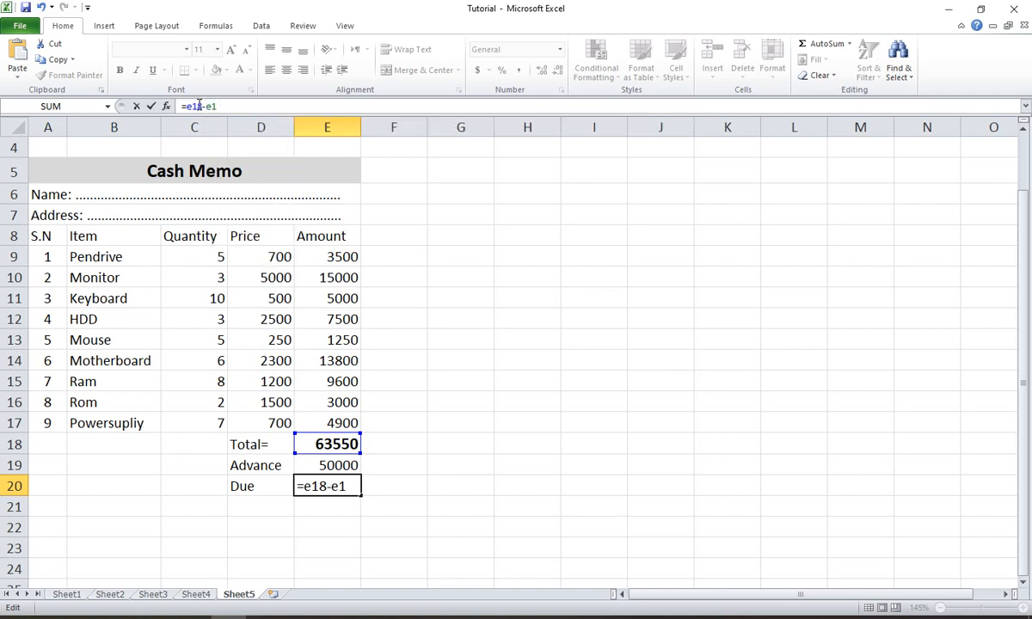
text(9)
key(Return)
key(Up)
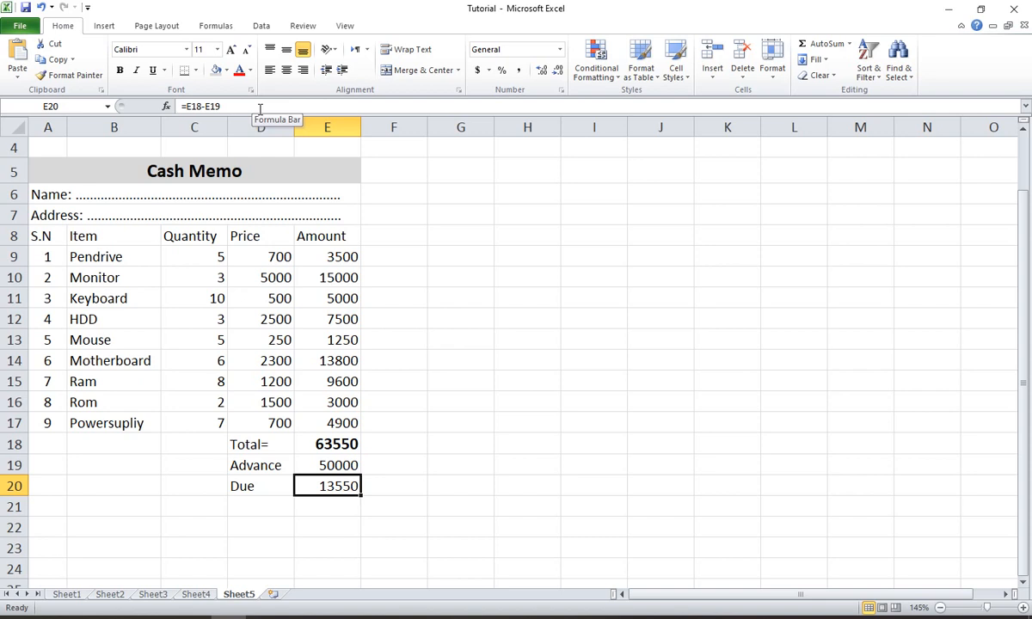
click(319, 444)
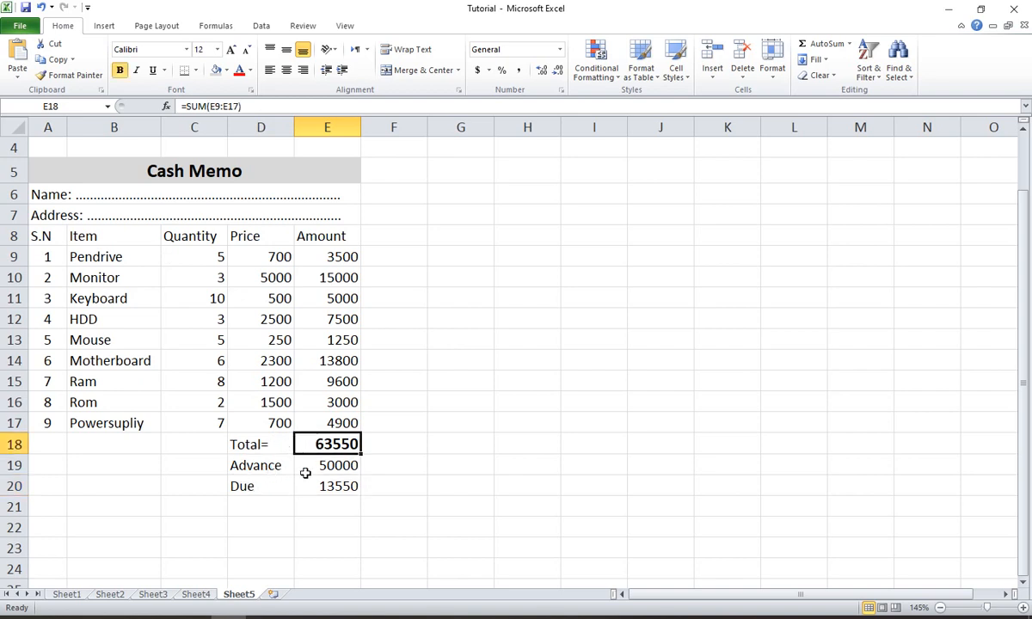
click(325, 465)
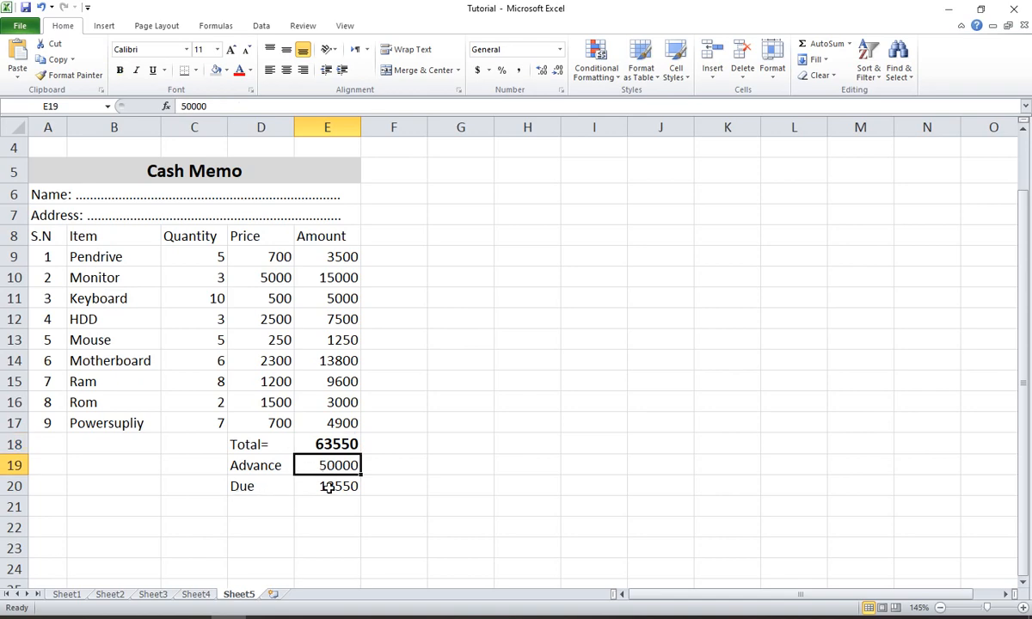
click(328, 485)
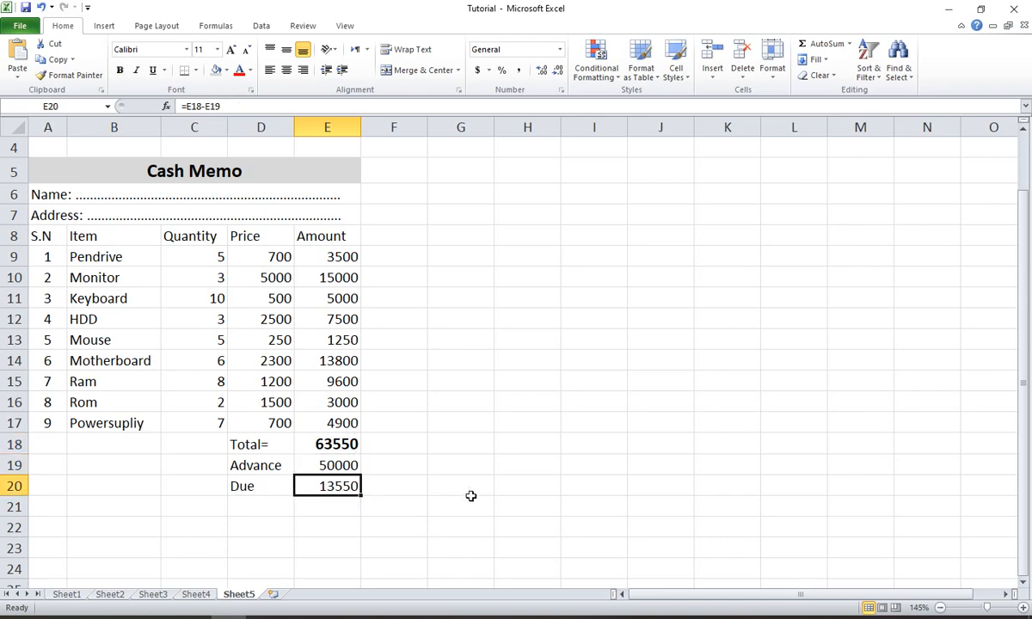
- Enter the amount-in-words line "In Word: Five thousand taka Only" in cell A21
scroll(80, 240, up, 1)
scroll(83, 255, down, 2)
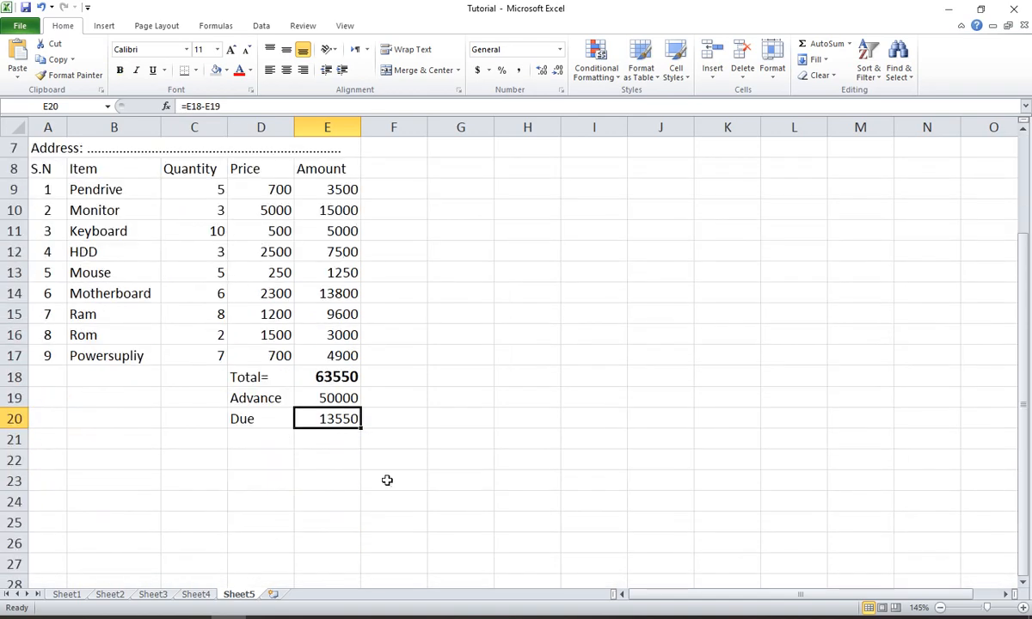
click(321, 479)
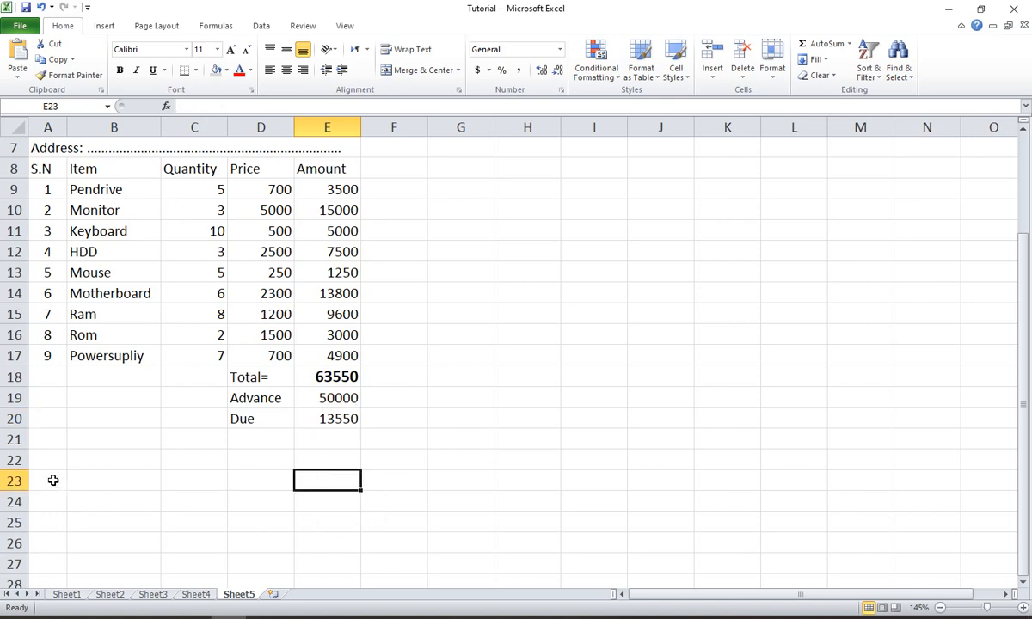
click(52, 439)
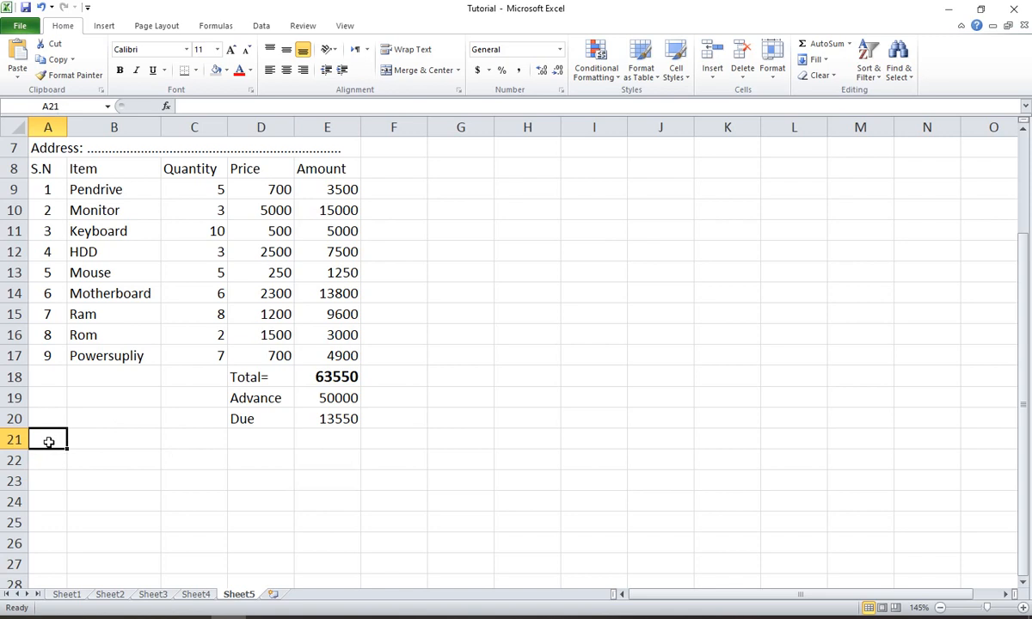
text(In Word:)
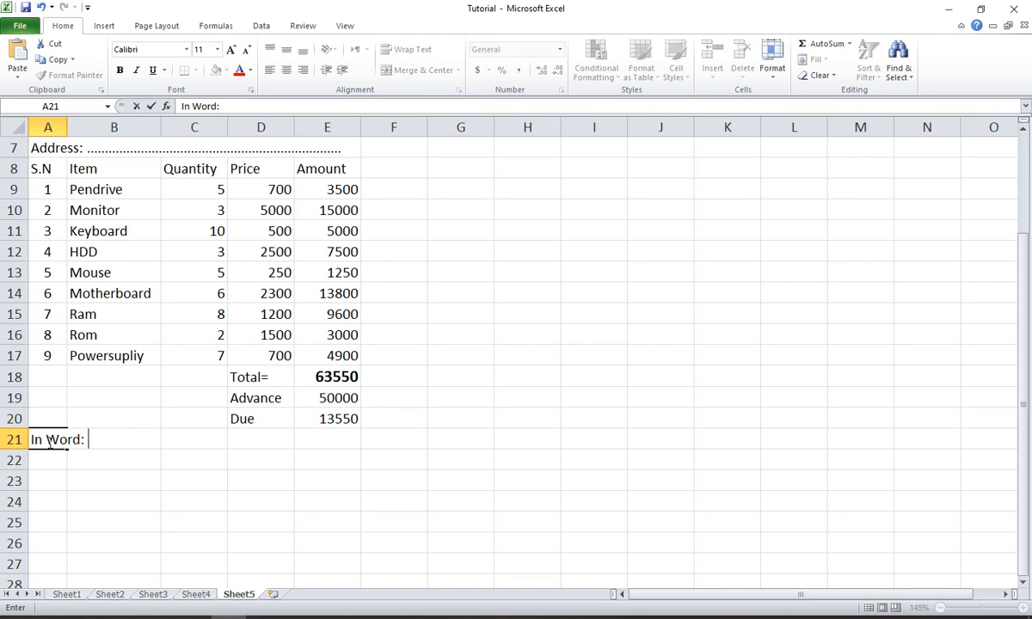
text( Five thou)
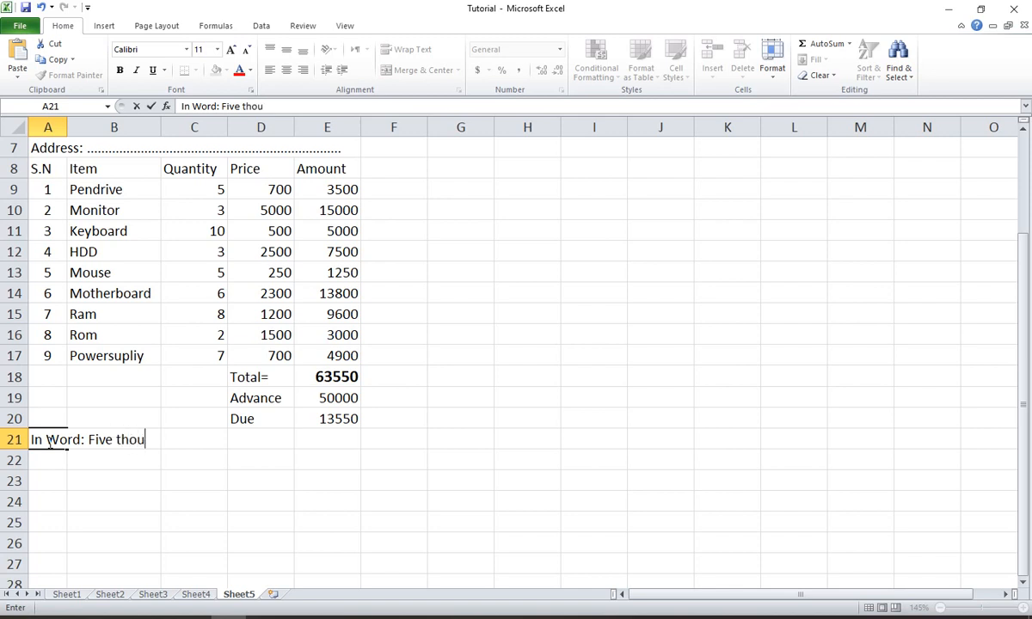
text(se)
text(nd taka O)
text(nly)
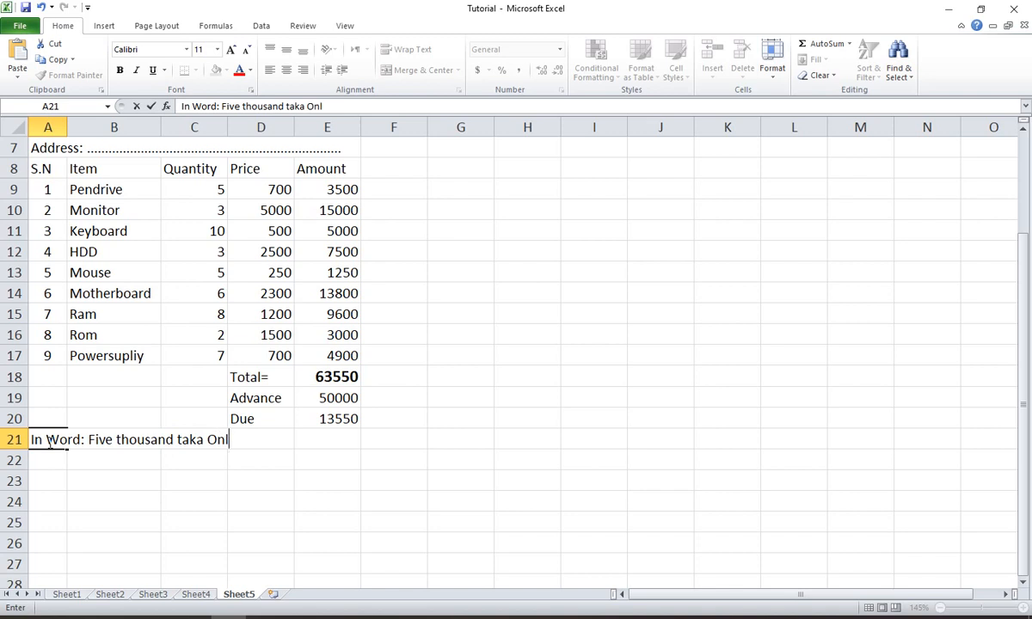
key(Return)
- Enter the signature label "Othur Signature" in cell D24
key(Right)
key(Right)
key(Right)
key(Right)
key(Left)
key(Down)
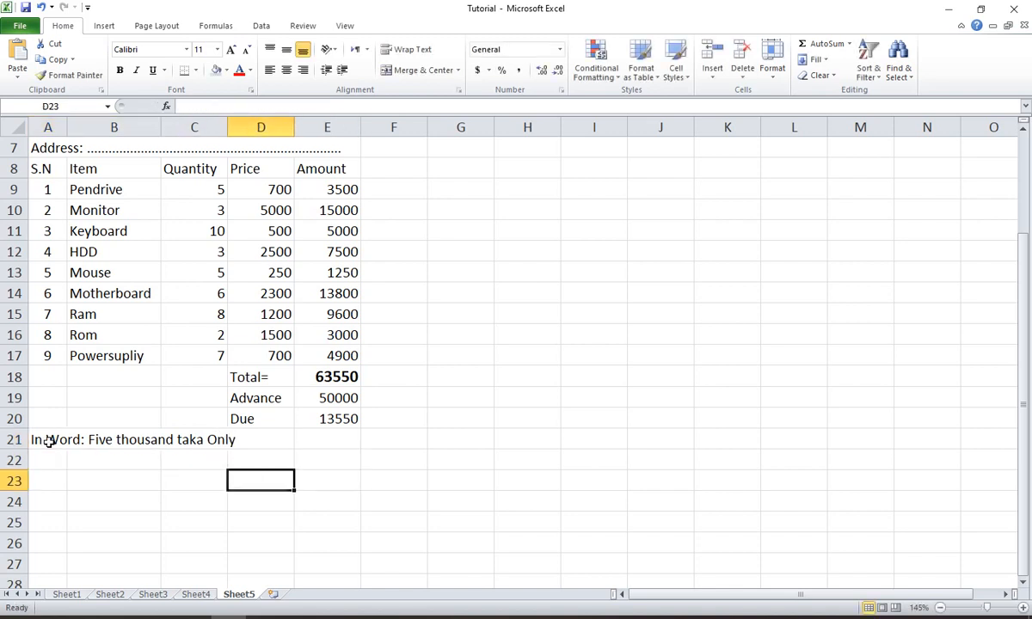
key(Down)
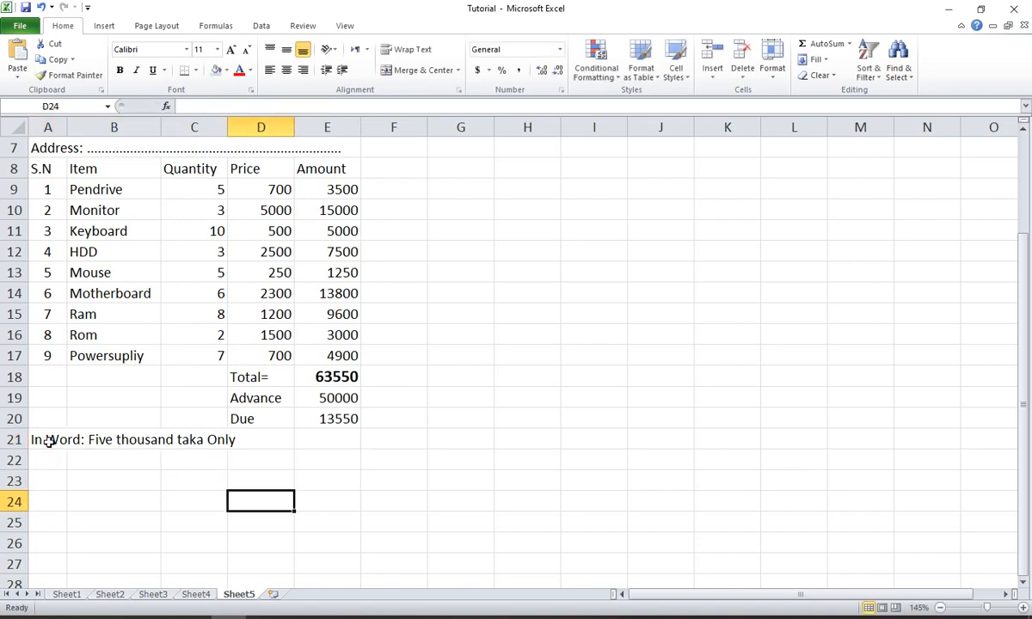
text(Ot)
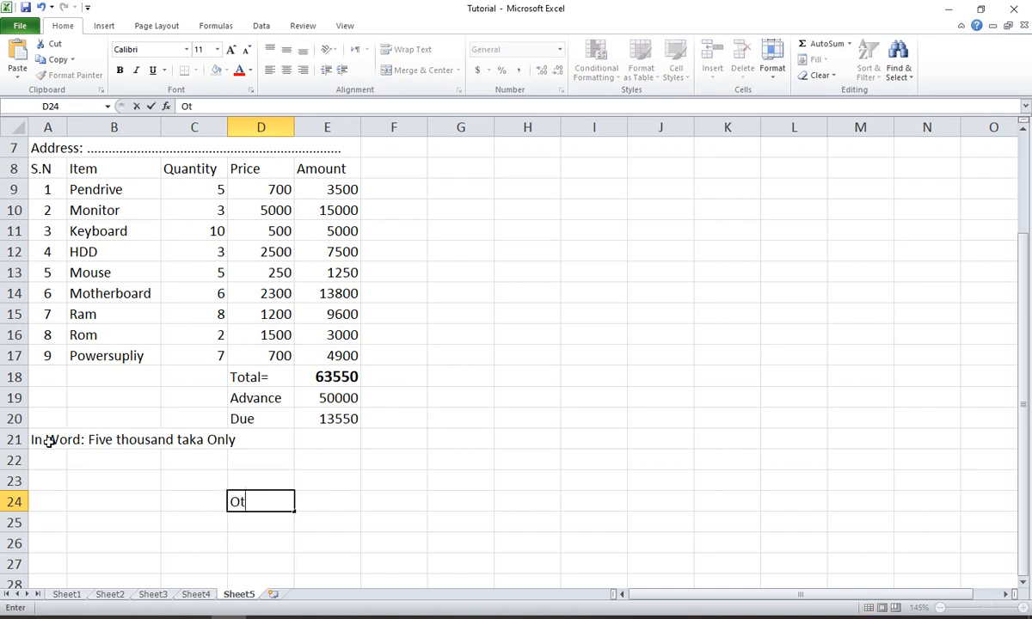
text(hur Signature)
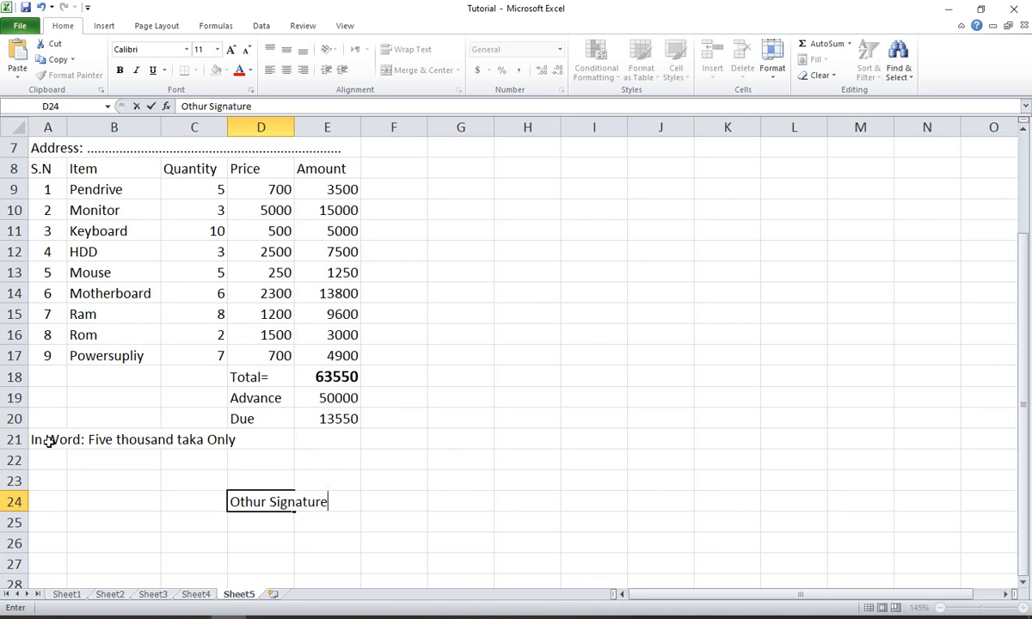
- Add a top border to D24:E24 as the signature line above the label
key(shift+Right)
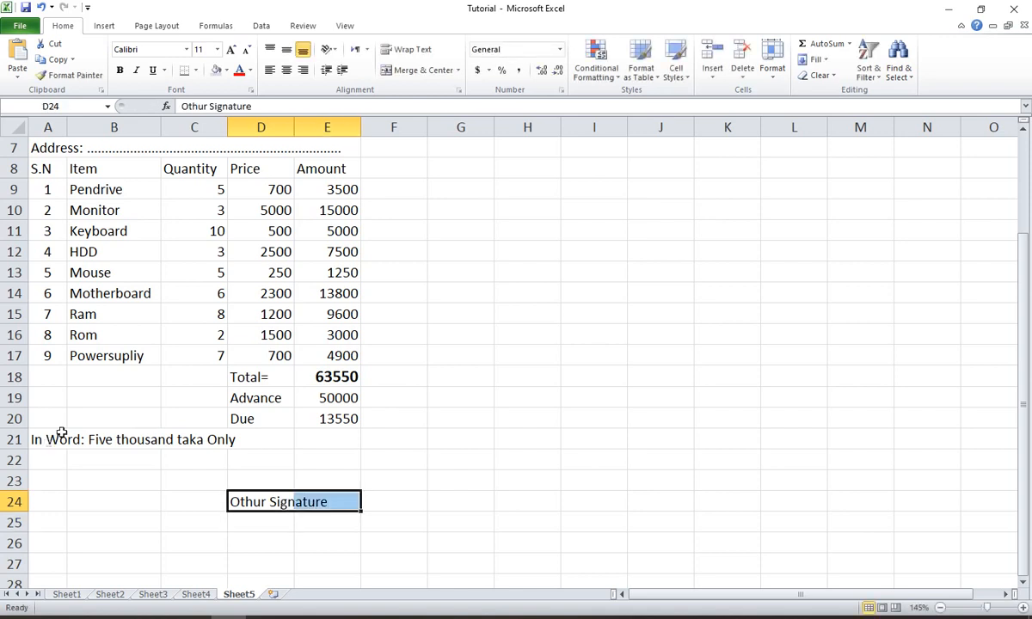
click(196, 71)
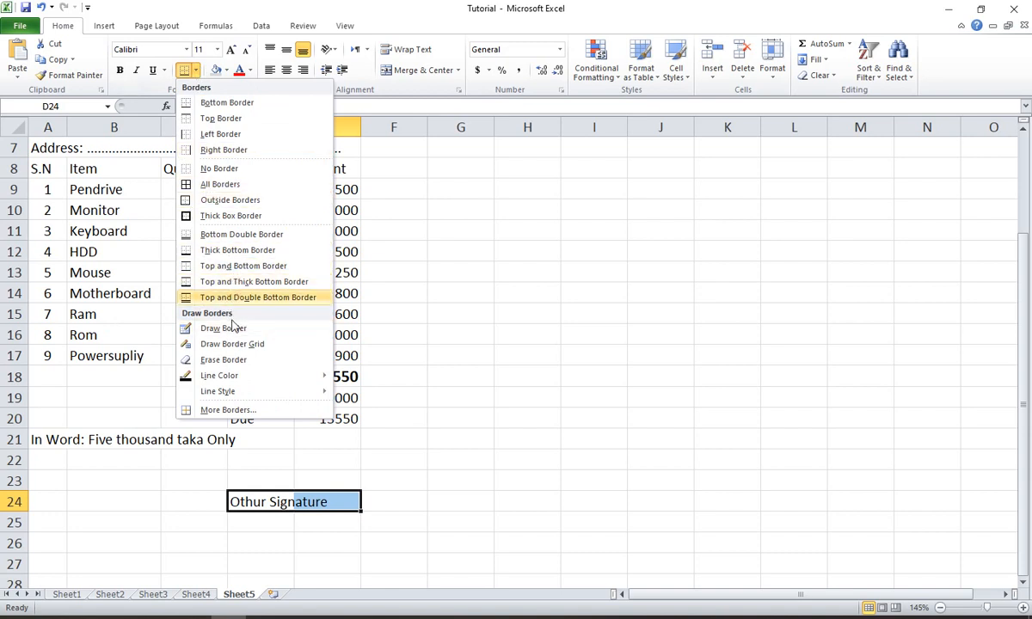
click(335, 539)
drag(234, 511, 327, 502)
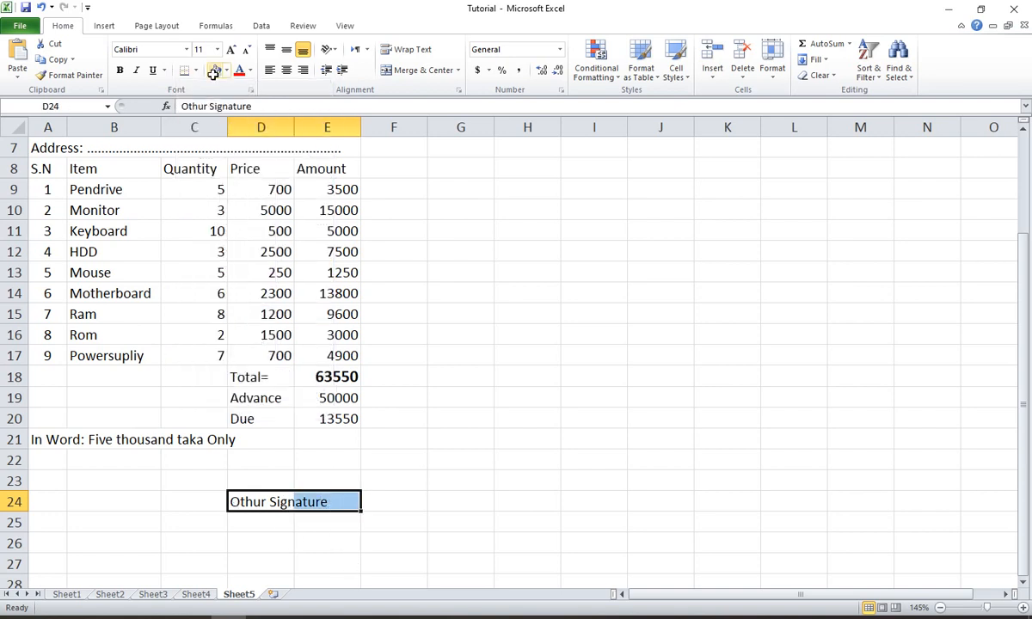
click(196, 71)
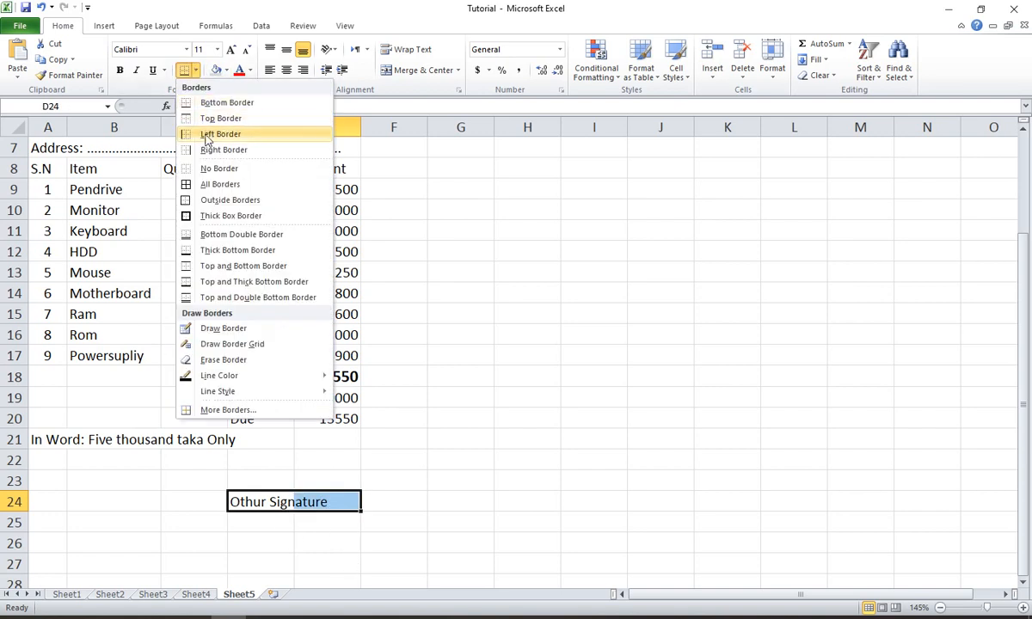
click(239, 120)
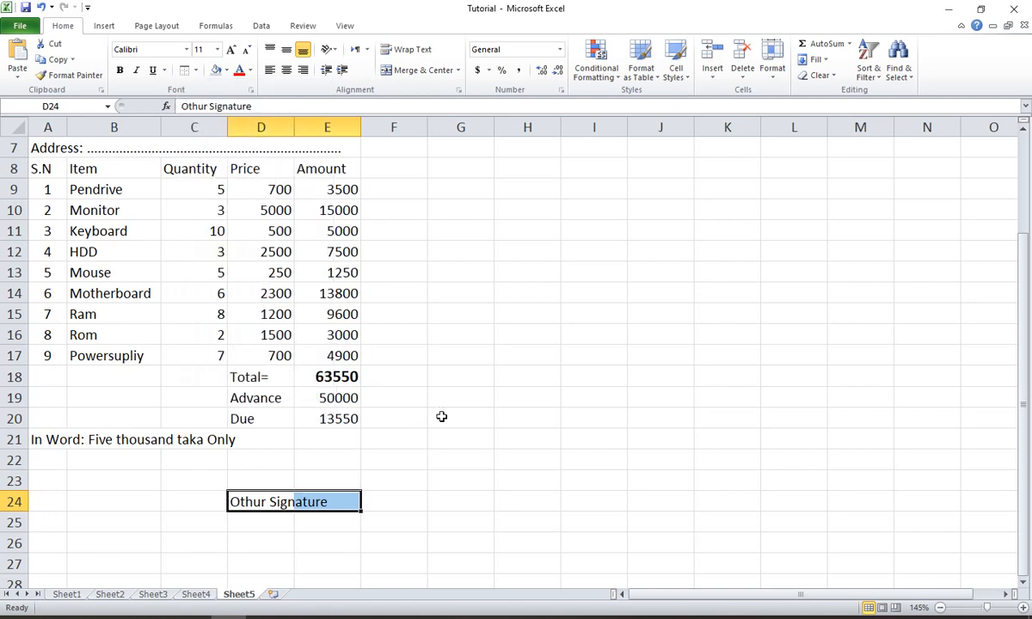
- Merge and center the signature label across cells D24:E24
click(440, 417)
drag(242, 501, 311, 501)
click(428, 71)
click(431, 411)
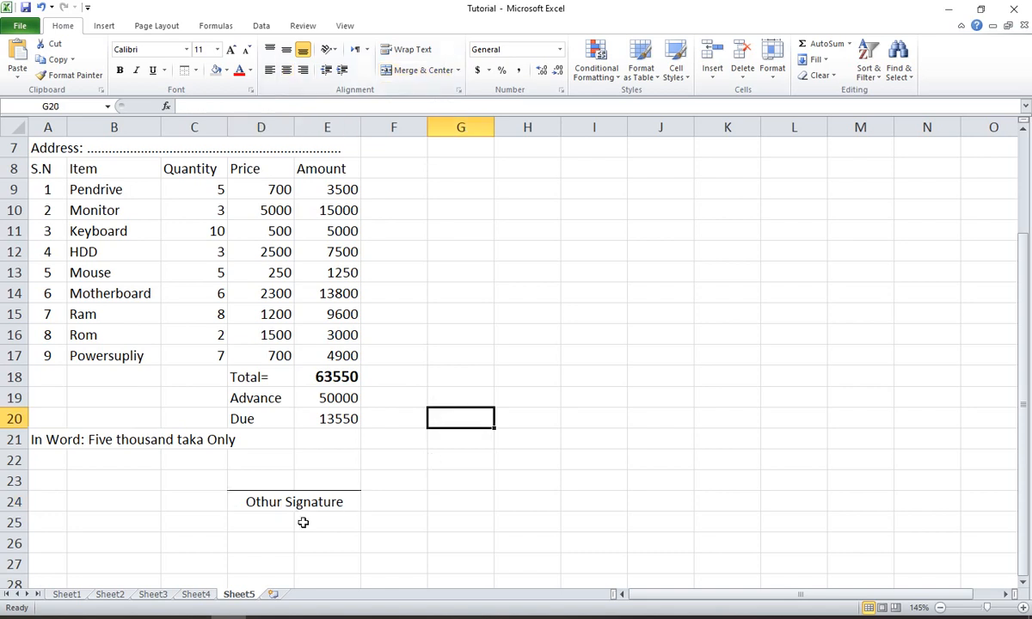
click(251, 502)
click(469, 399)
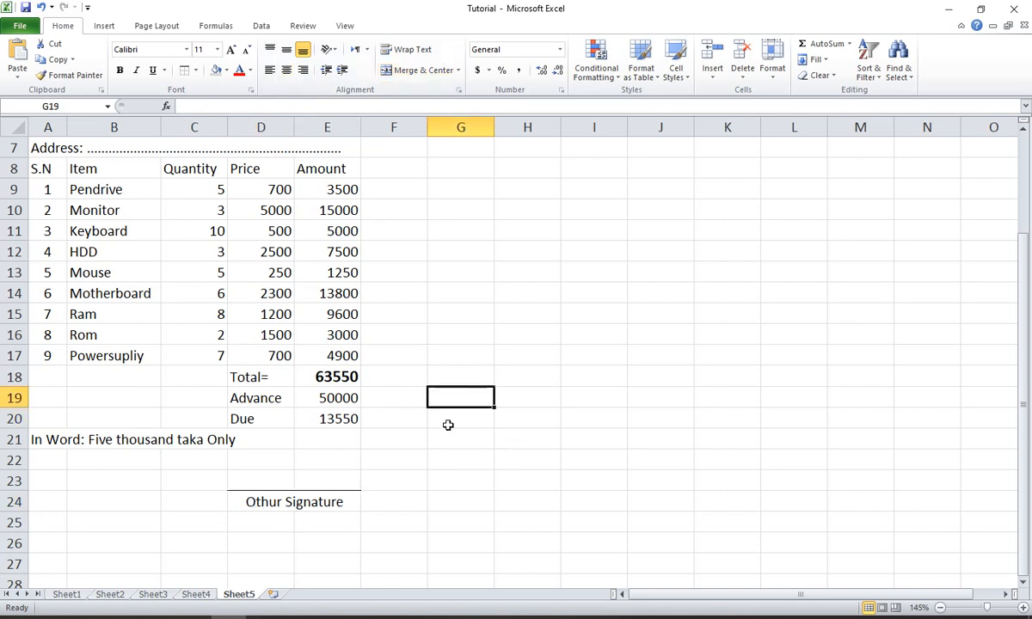
click(249, 456)
drag(250, 456, 329, 479)
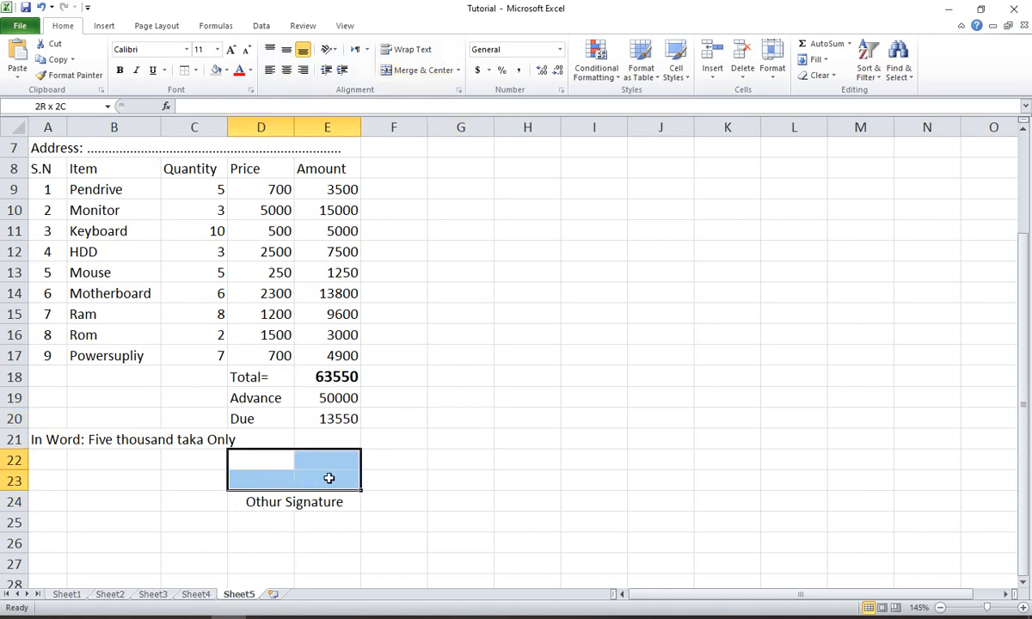
click(288, 482)
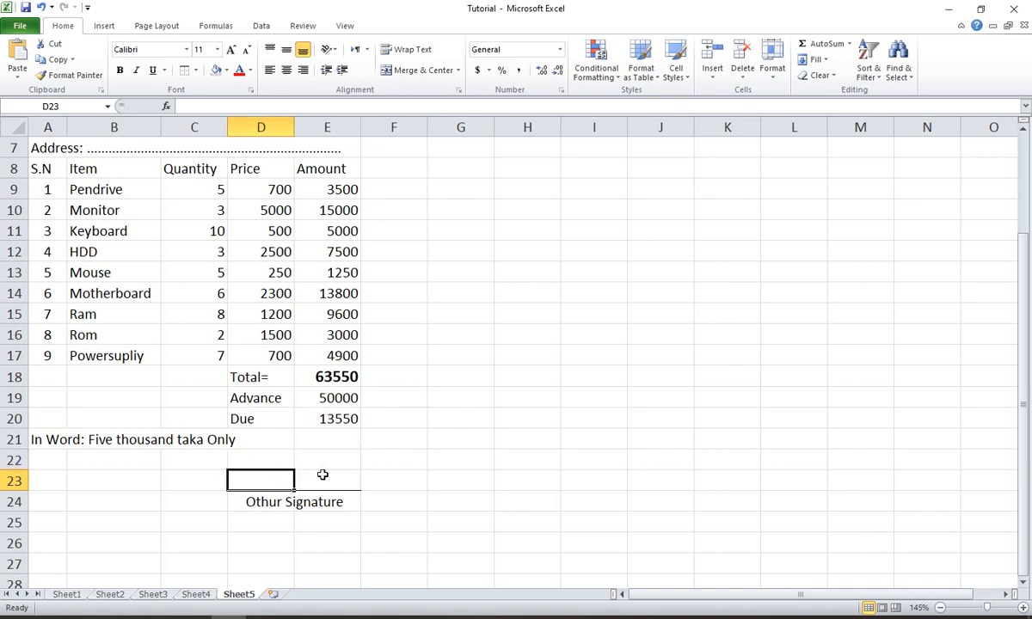
scroll(219, 331, up, 2)
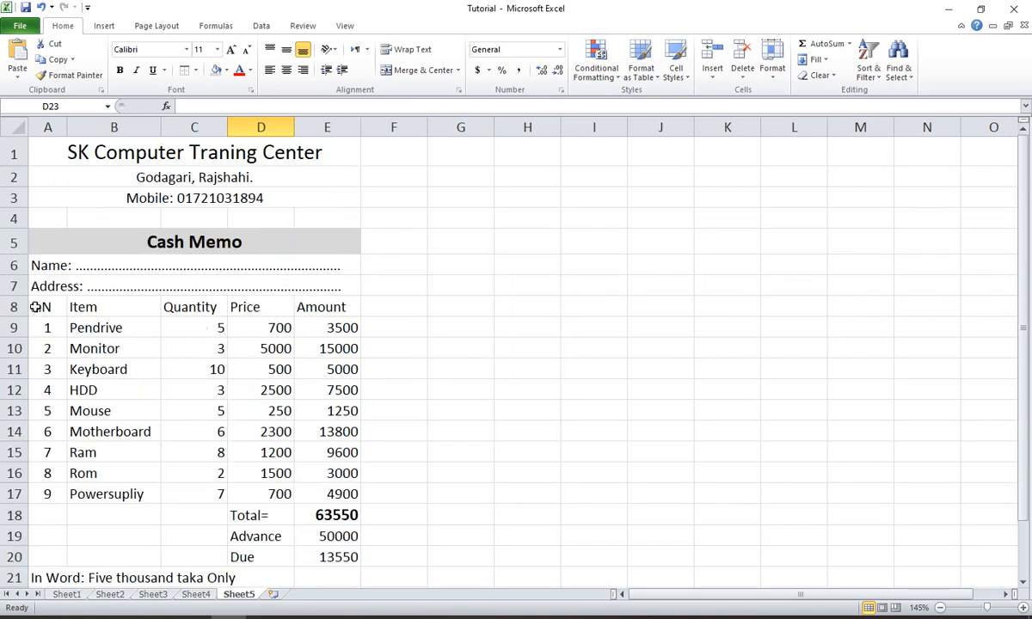
drag(40, 303, 303, 495)
click(285, 230)
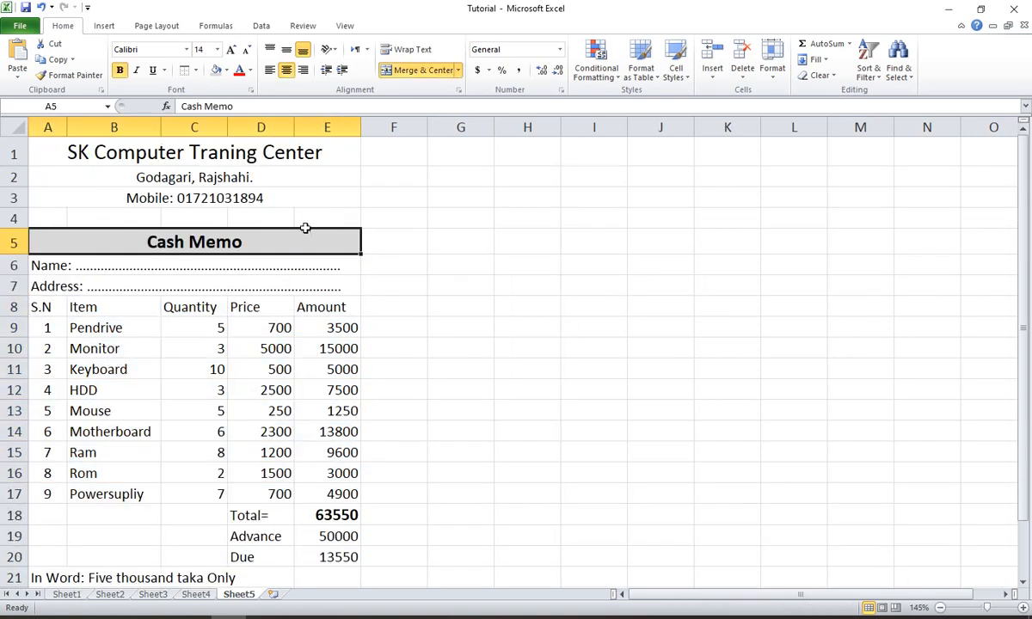
- Check the cash memo's page layout in the print preview and return to the sheet
click(25, 17)
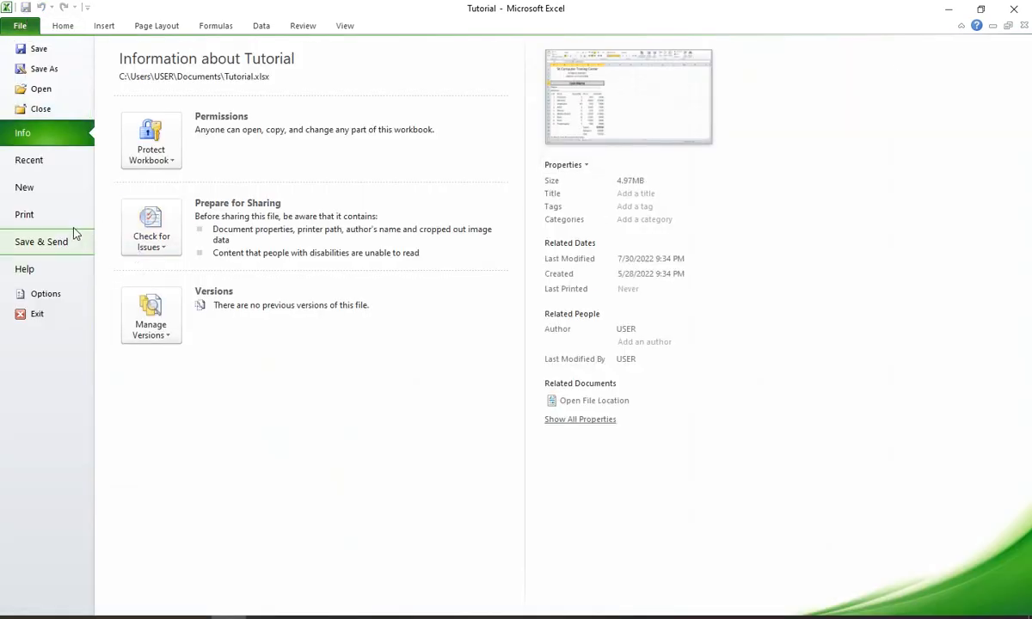
click(32, 220)
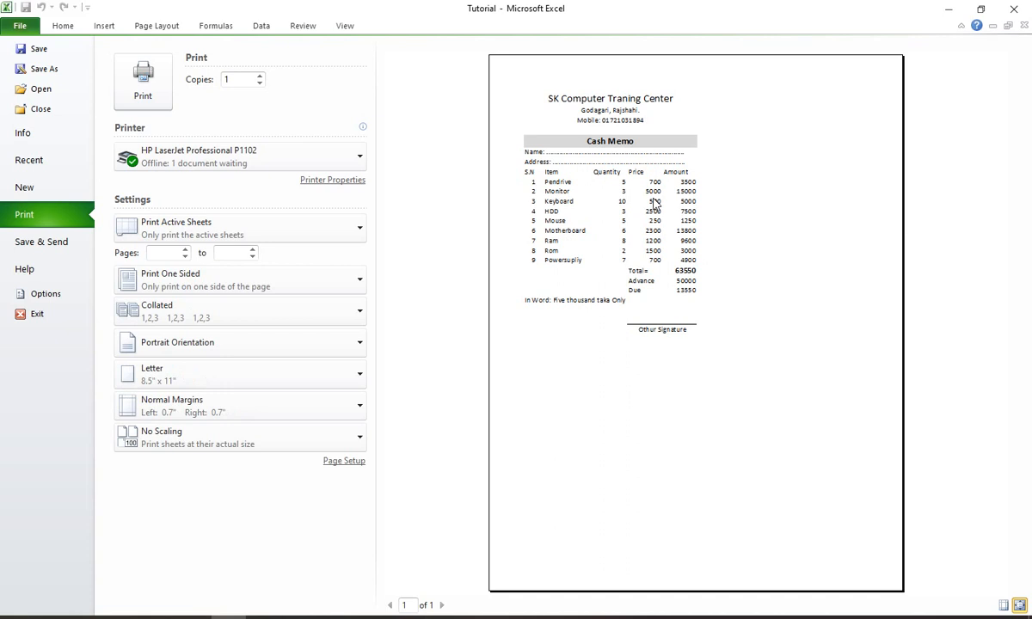
key(Escape)
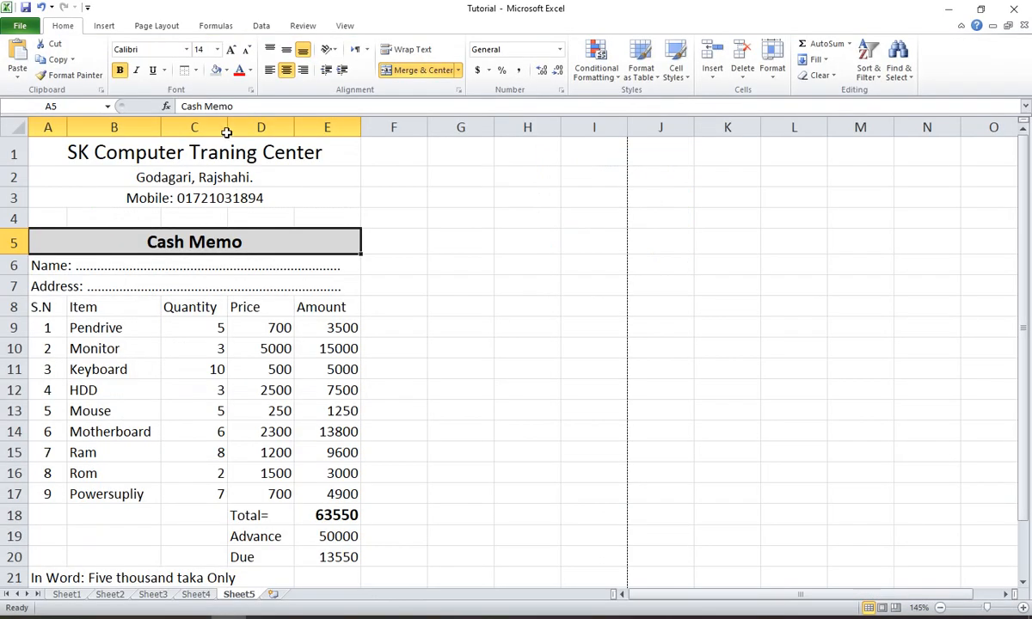
- Apply all borders to the item table in cells A8:E17
drag(38, 307, 323, 487)
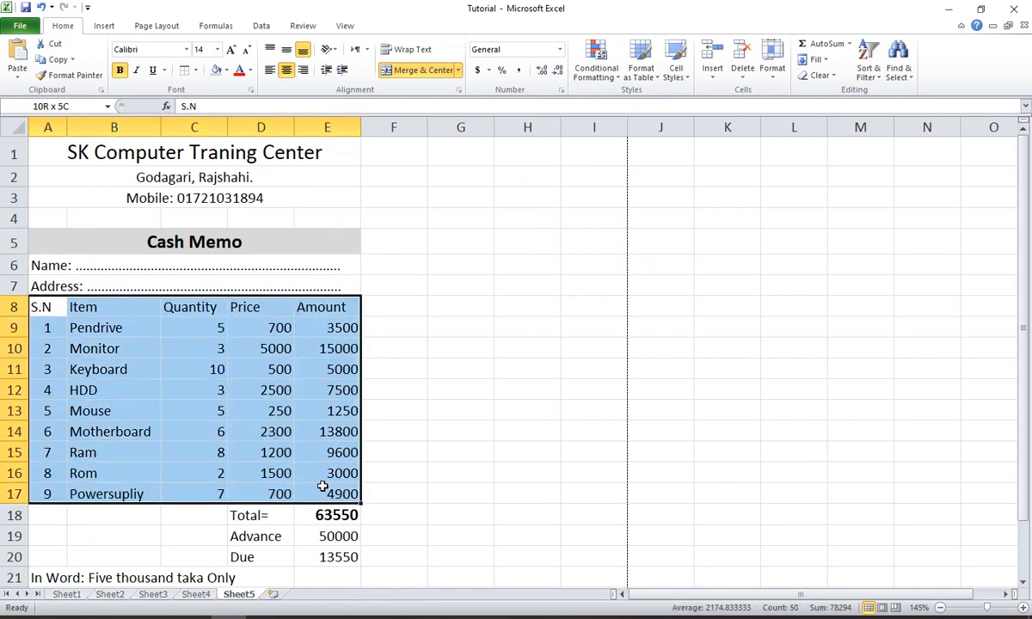
click(195, 71)
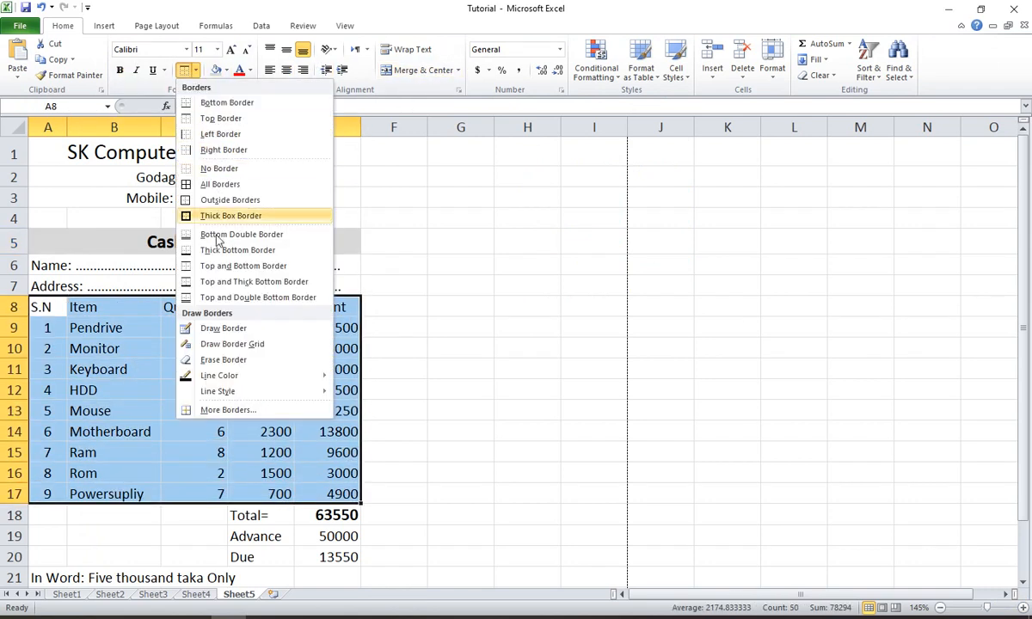
click(220, 184)
scroll(403, 394, down, 2)
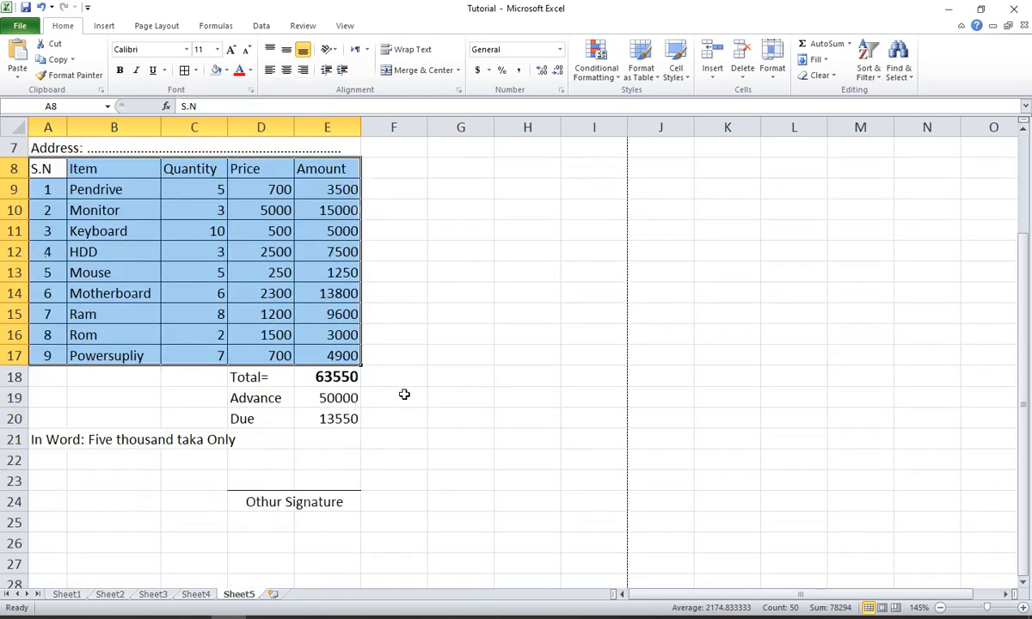
- Apply all borders to the Total, Advance and Due block in cells D18:E20
click(383, 377)
drag(277, 375, 337, 412)
click(184, 70)
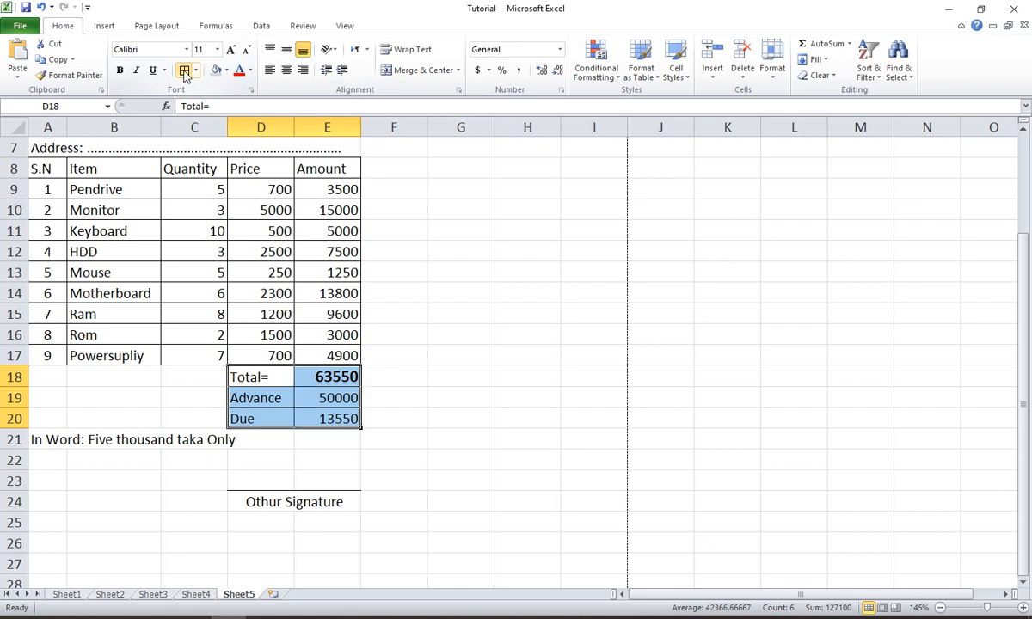
click(425, 357)
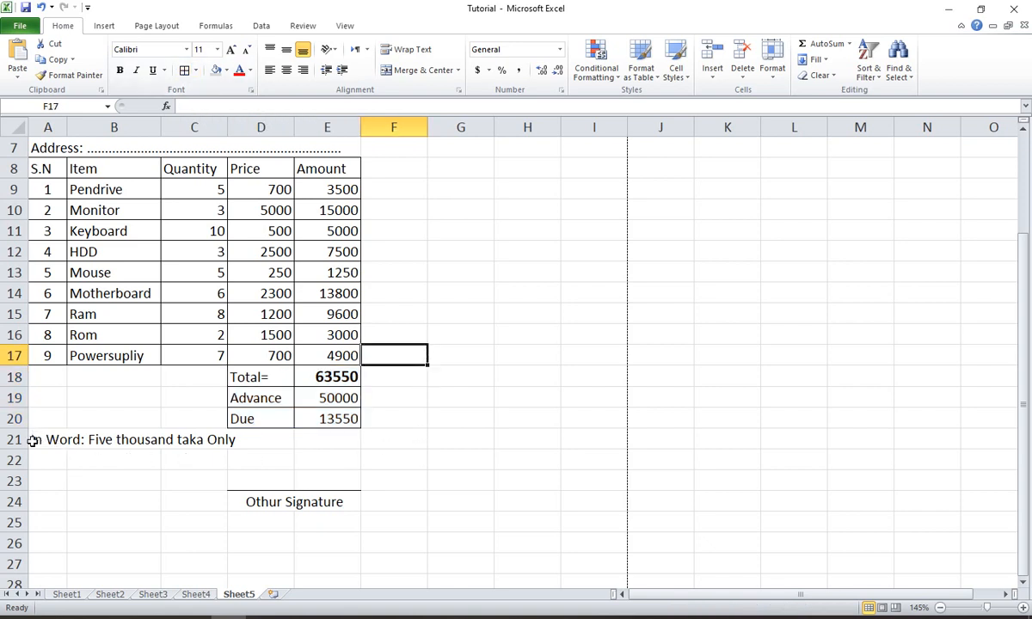
drag(34, 439, 230, 440)
click(258, 521)
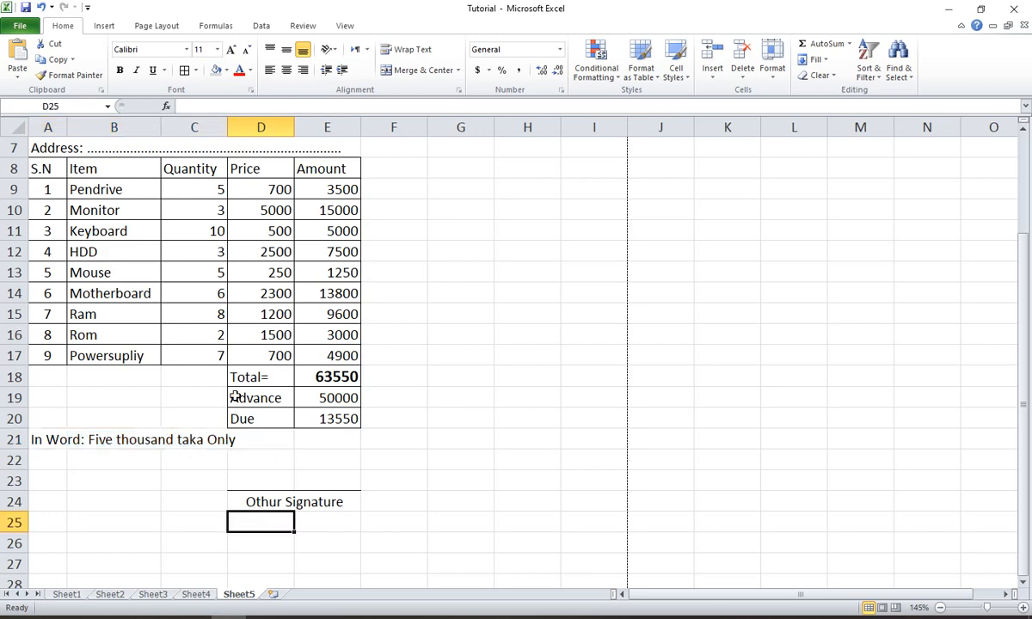
- Make the training center title in row 1 bold
scroll(220, 373, up, 2)
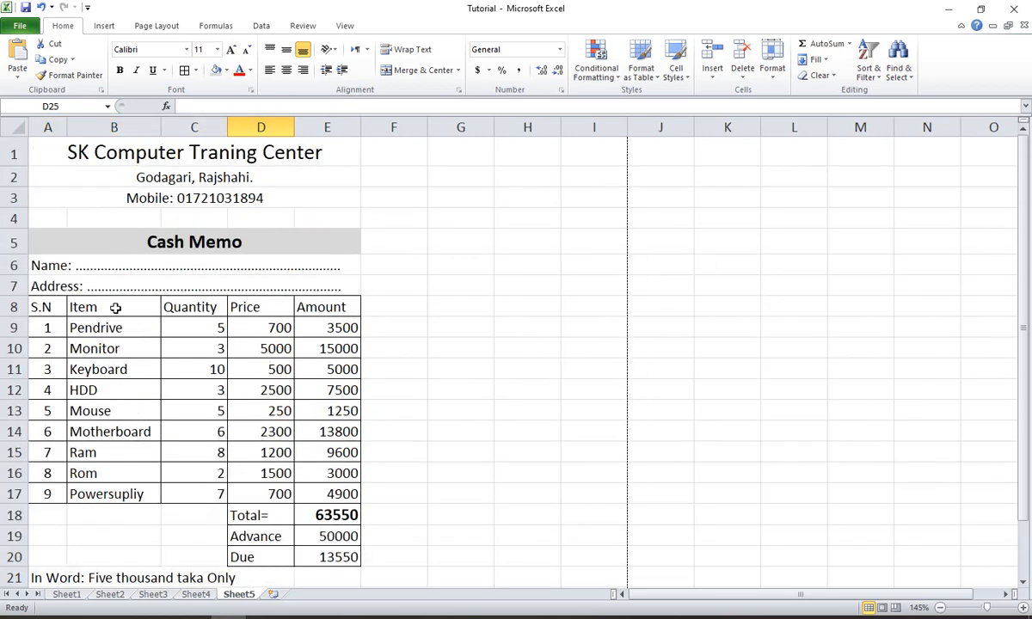
click(121, 155)
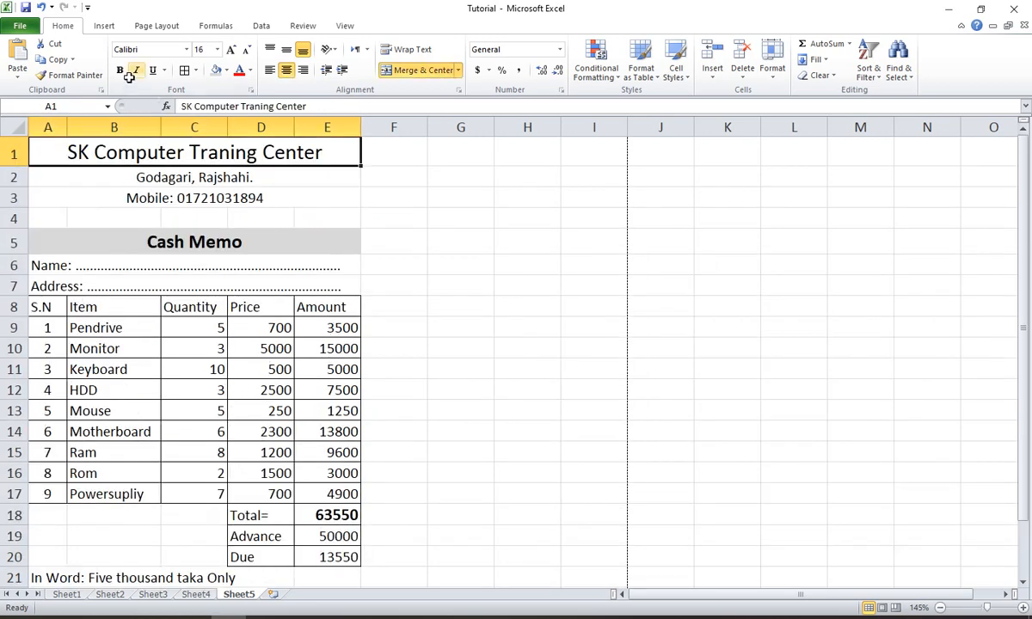
click(120, 70)
click(443, 207)
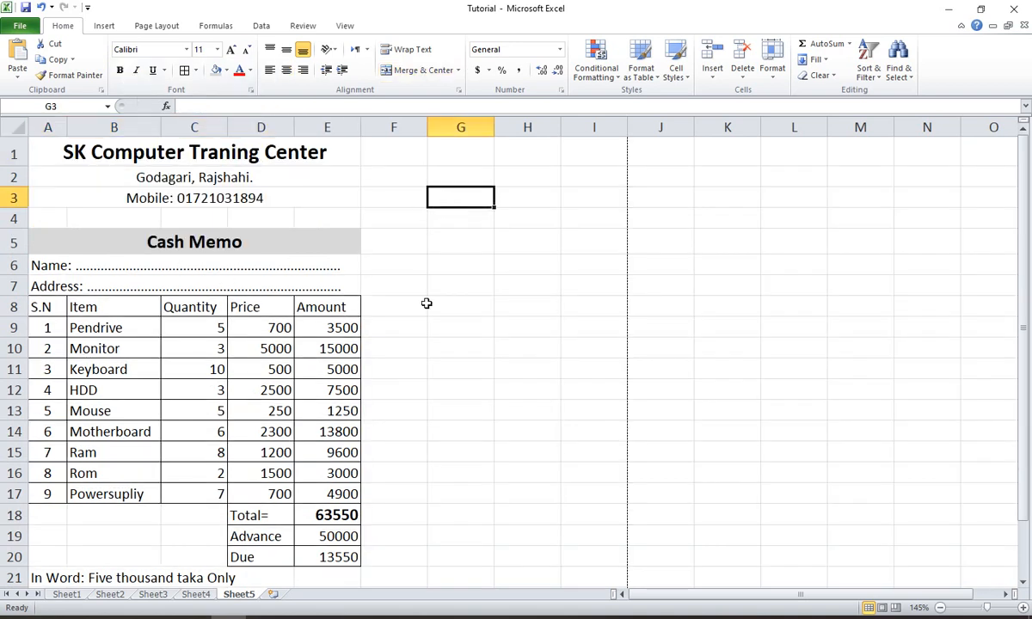
- Insert a blank row 6 between the Cash Memo heading and the Name line
click(13, 265)
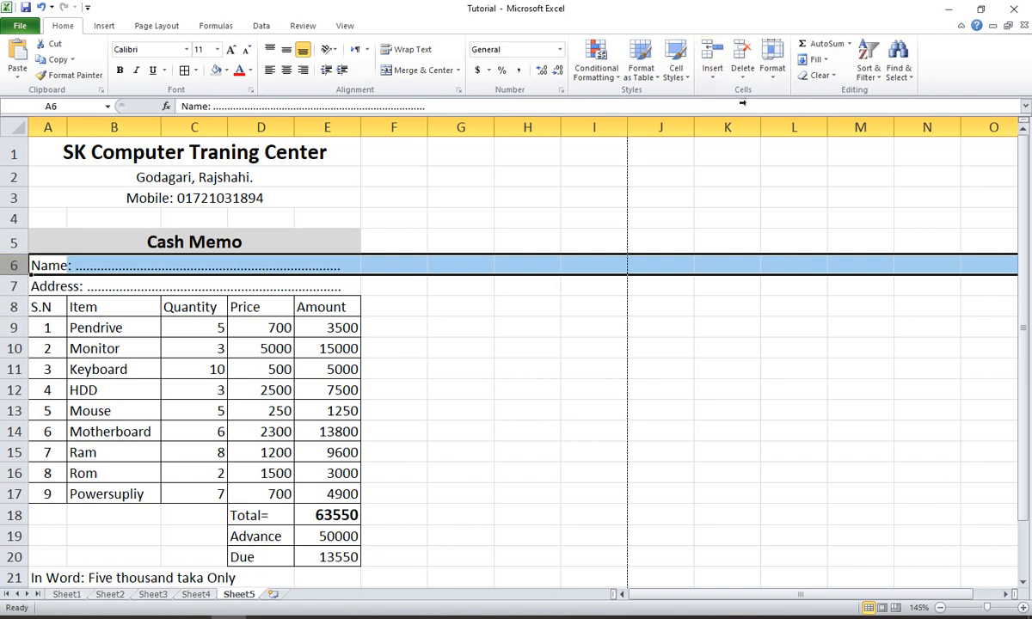
click(712, 61)
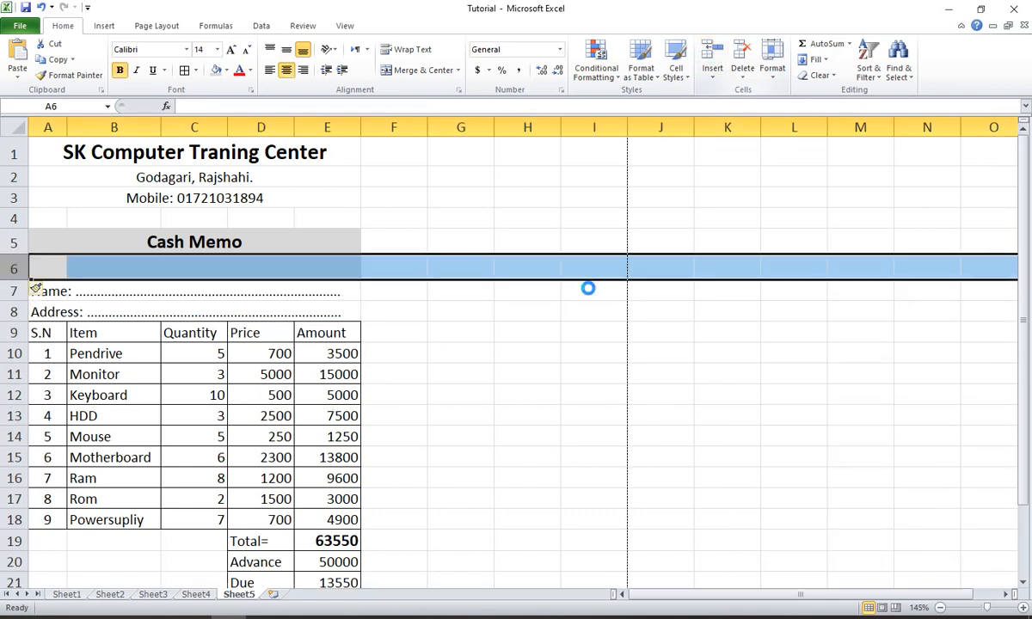
click(593, 311)
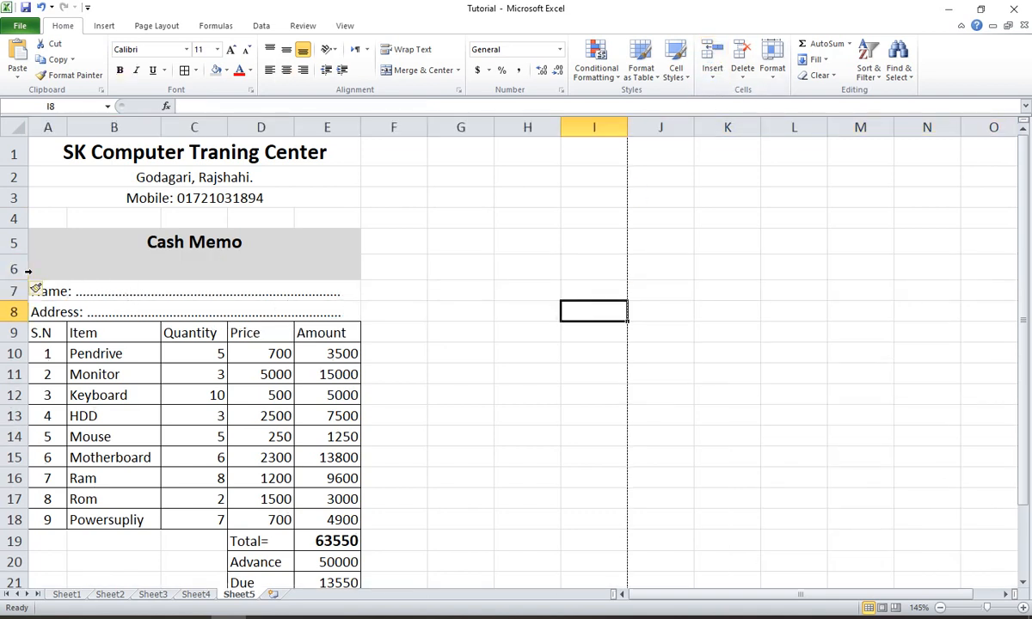
- Remove the fill color from cells A6:E6 in the new blank row
drag(33, 266, 317, 265)
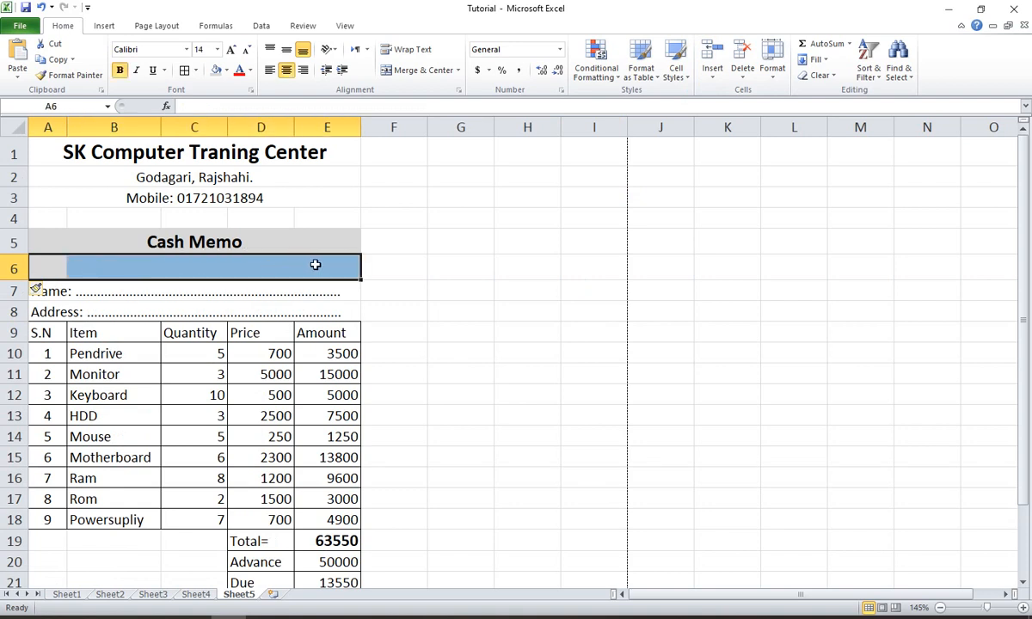
click(228, 71)
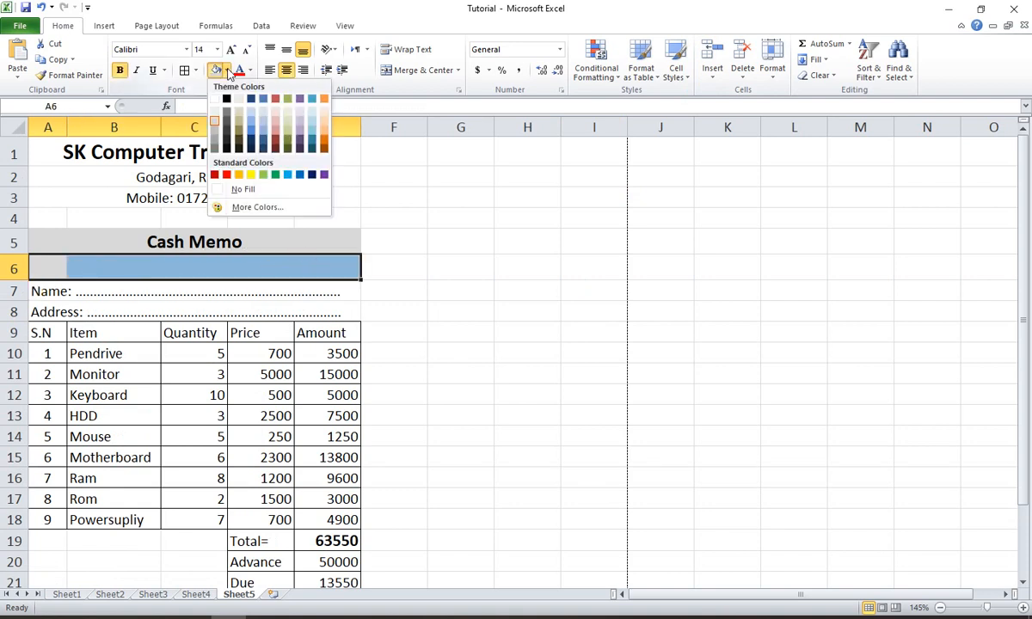
click(248, 193)
click(41, 261)
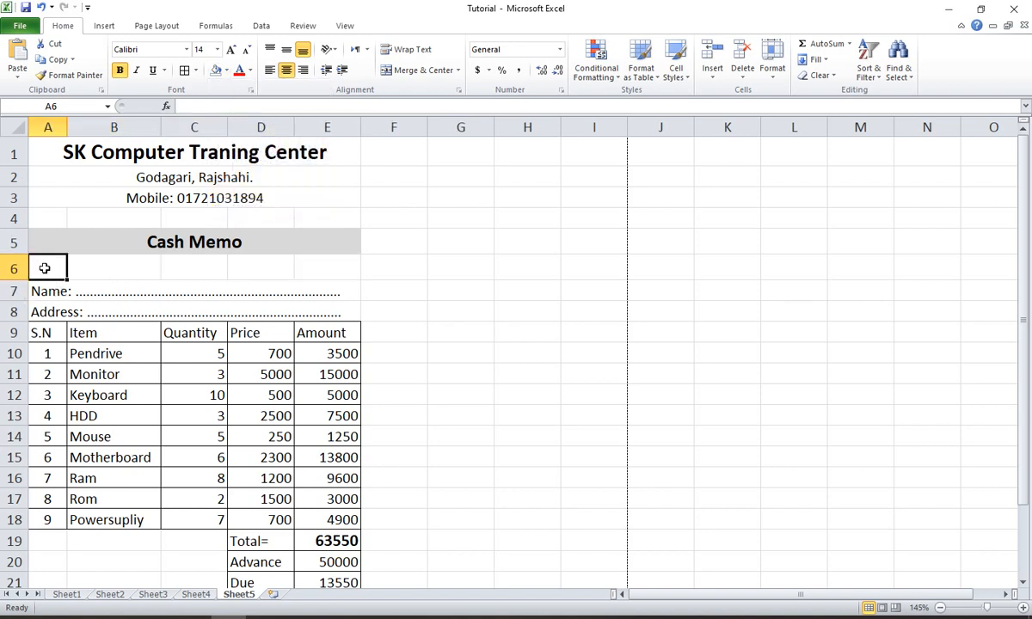
click(276, 268)
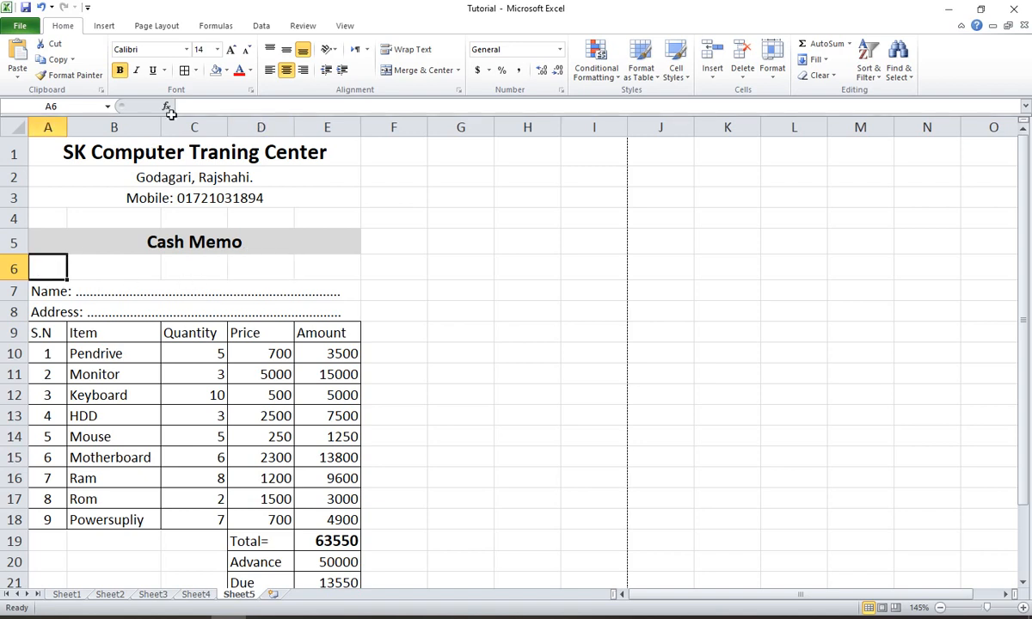
- Widen columns A through E of the memo, giving the Item column the largest increase
drag(160, 126, 199, 125)
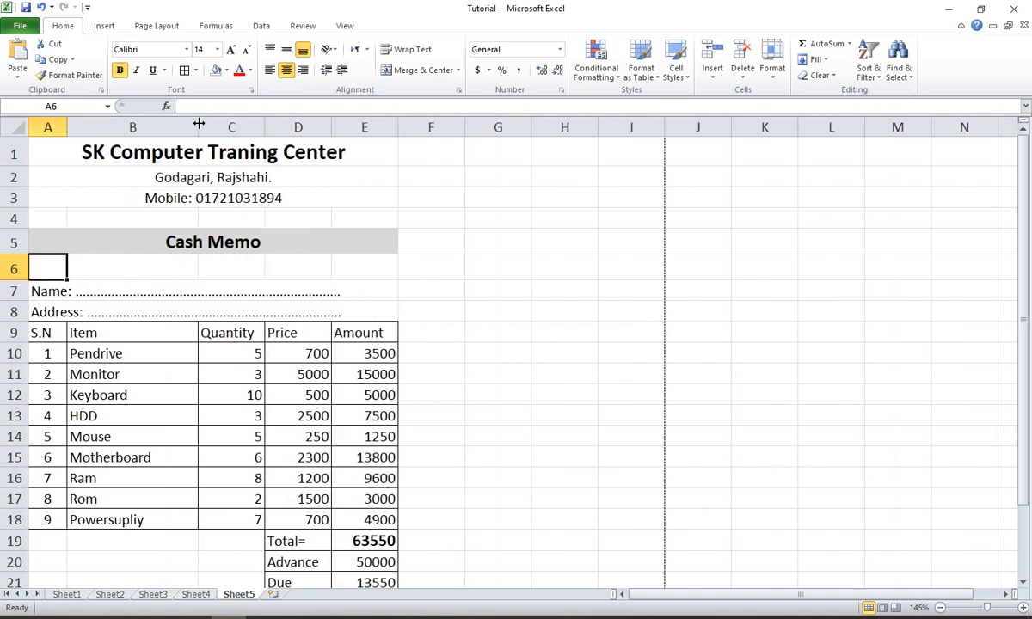
drag(400, 133, 422, 132)
drag(67, 126, 77, 128)
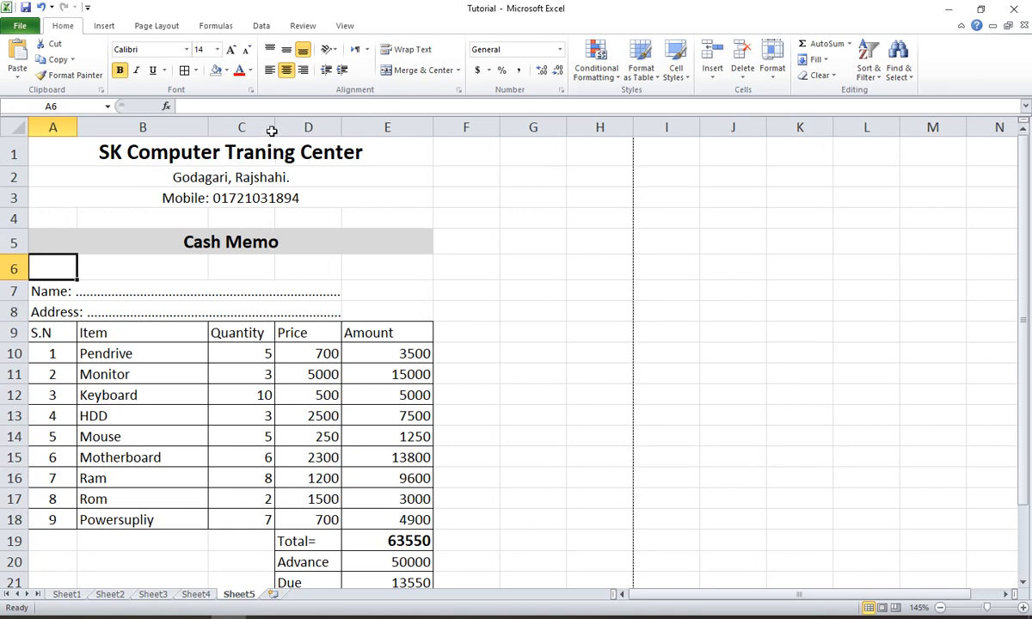
drag(274, 127, 291, 128)
scroll(200, 263, down, 2)
scroll(200, 262, up, 2)
drag(356, 127, 366, 127)
drag(458, 127, 465, 127)
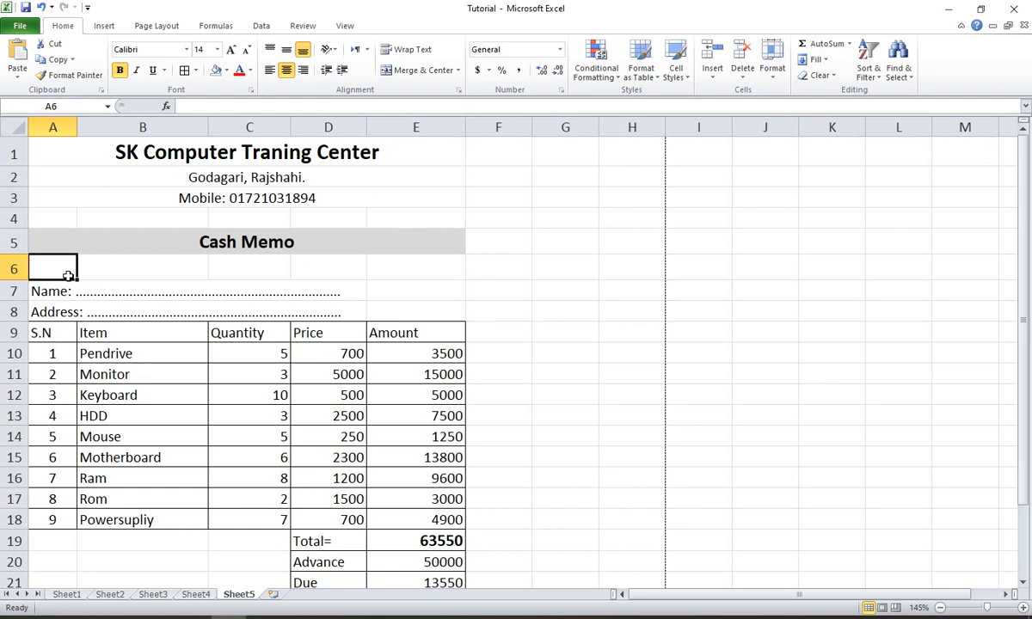
- Enter the serial number label "S.N" in cell A6
text(S)
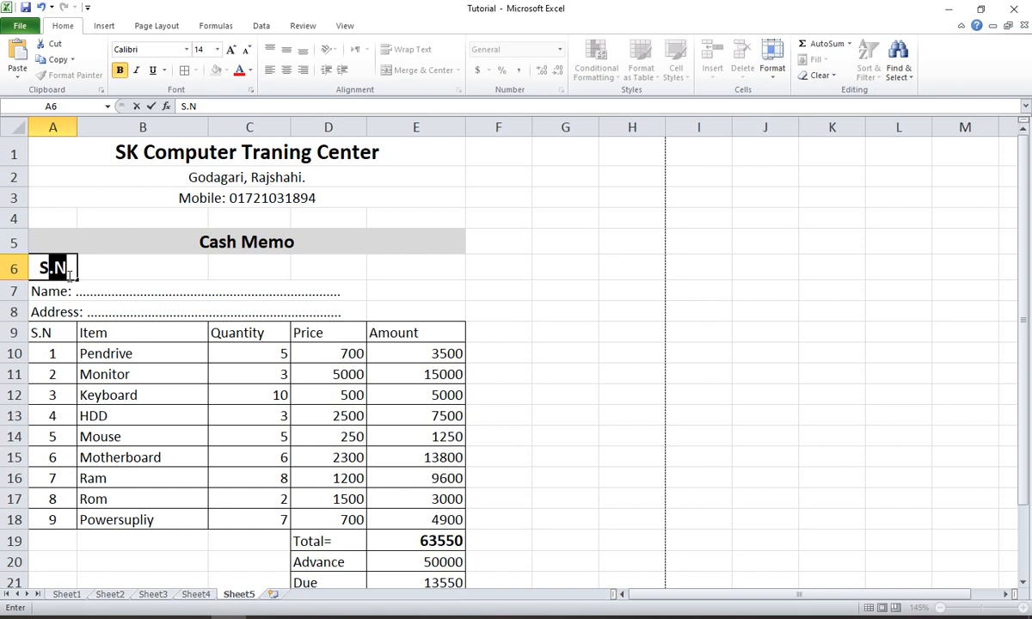
key(BackSpace)
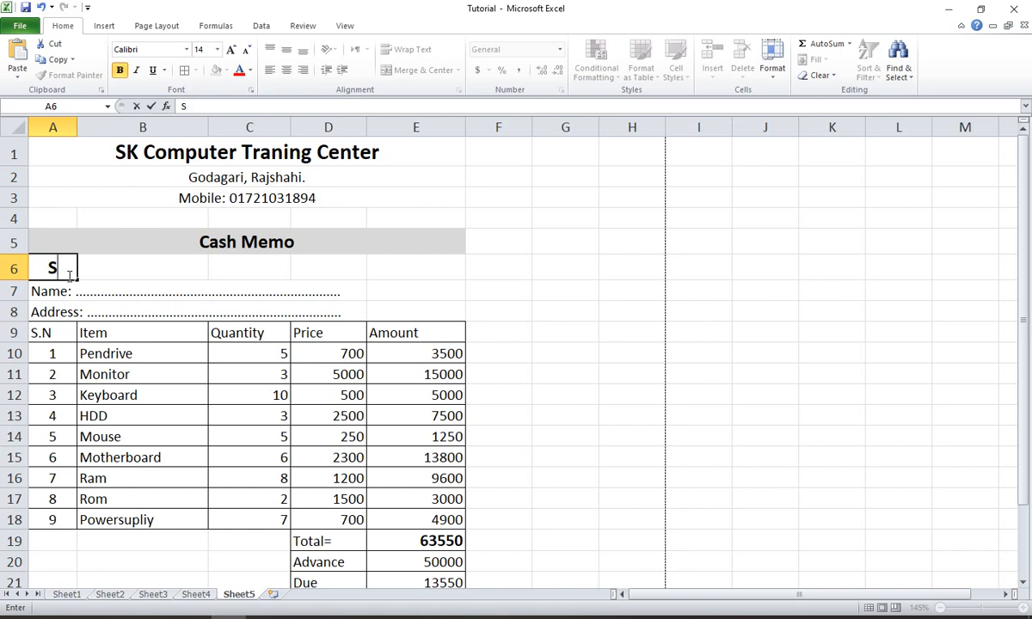
text(,)
key(BackSpace)
text(.)
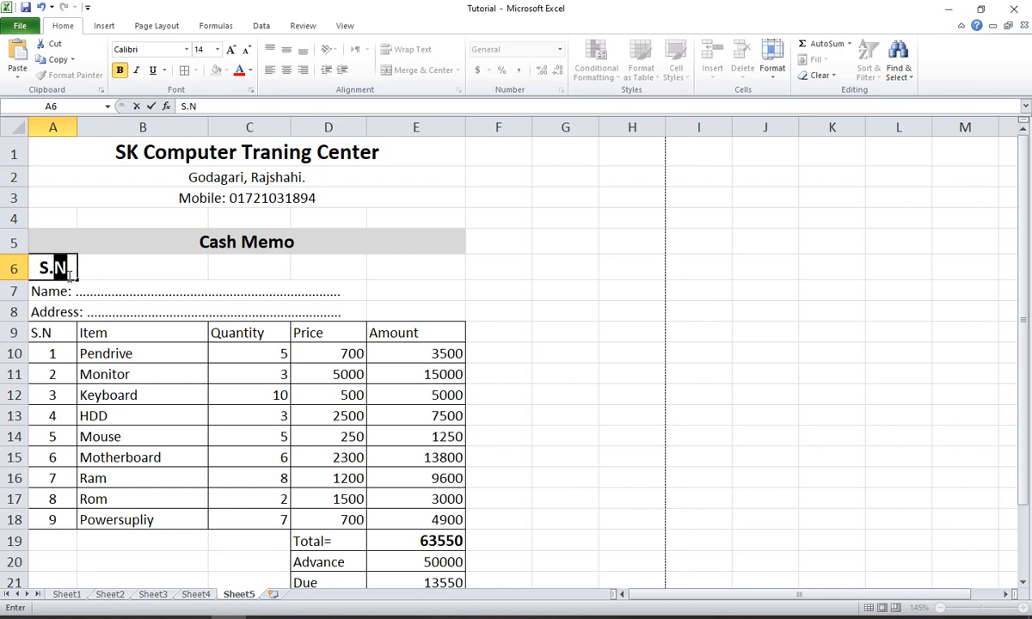
text(N.)
key(Tab)
- Enter "Date: ................" in cell D6 as a dotted date line
key(Tab)
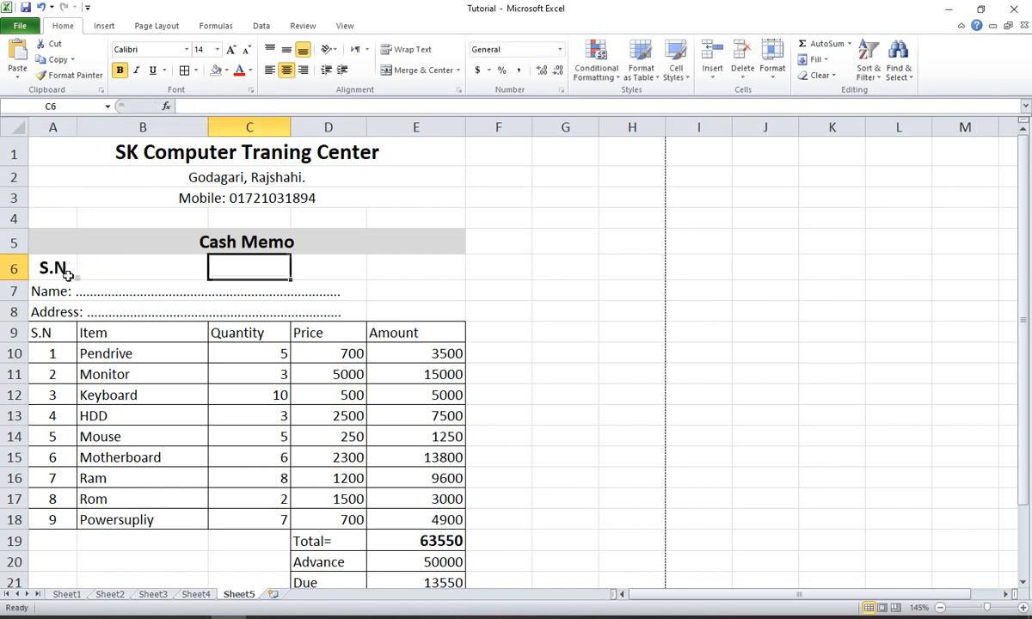
key(Tab)
text(Date:)
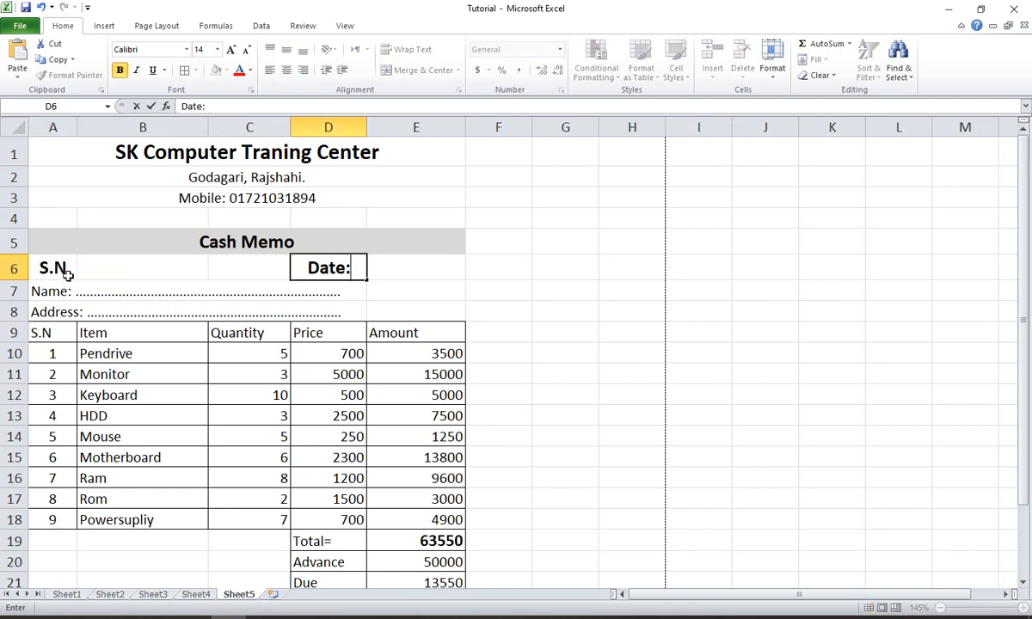
text( ................)
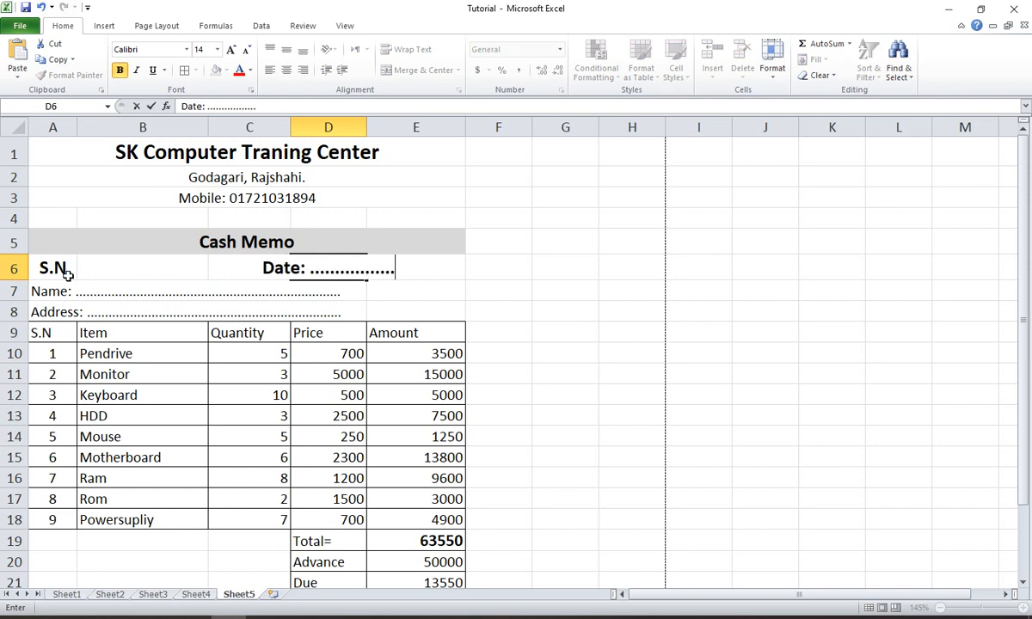
click(608, 348)
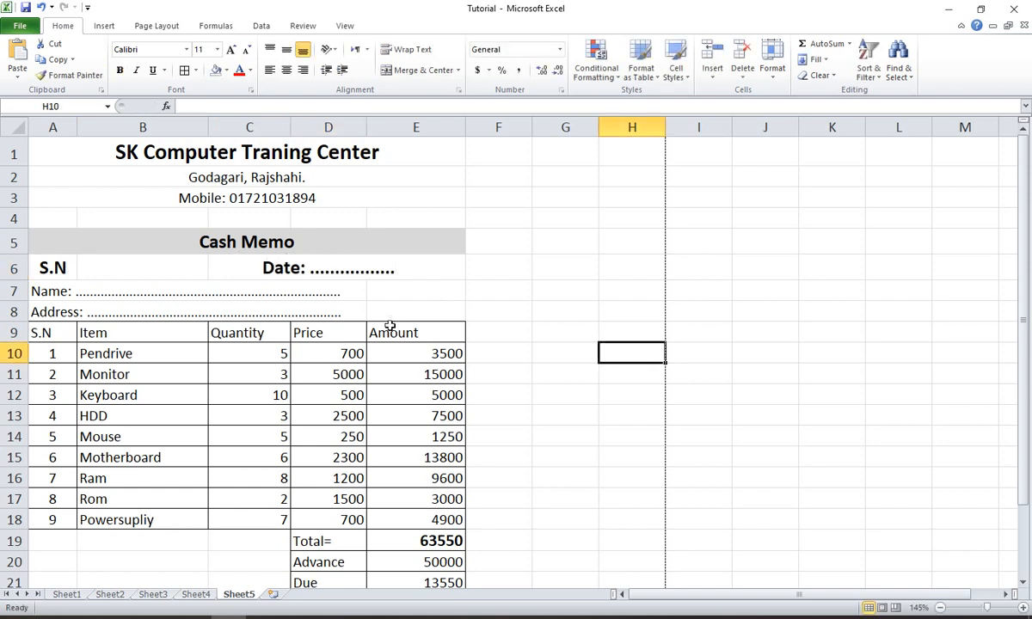
- Insert leading spaces before the date text in D6 to shift it toward the table's right edge
click(263, 267)
double_click(264, 267)
double_click(303, 268)
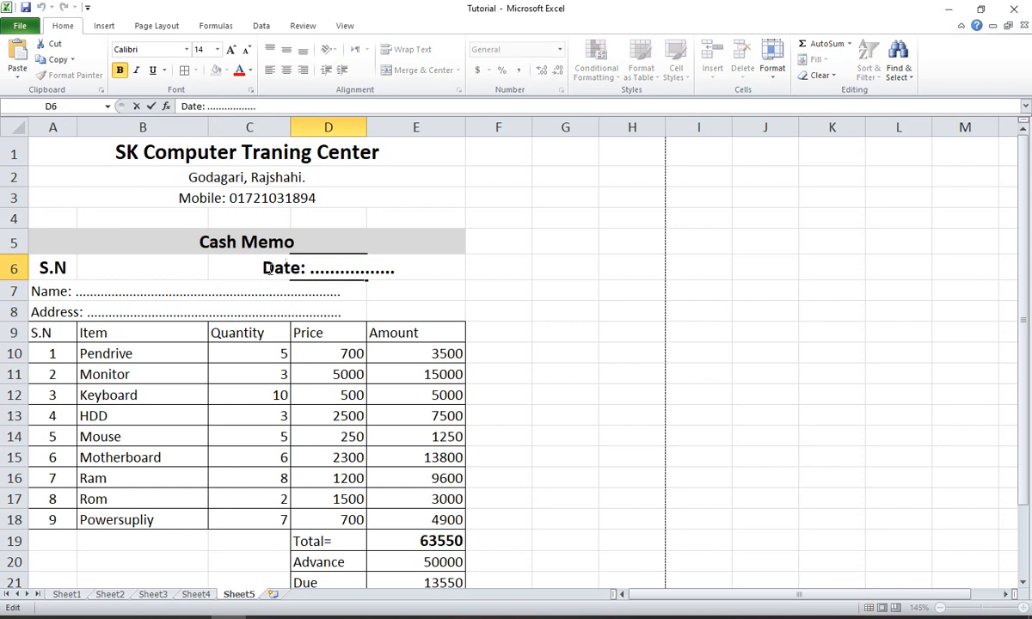
click(265, 268)
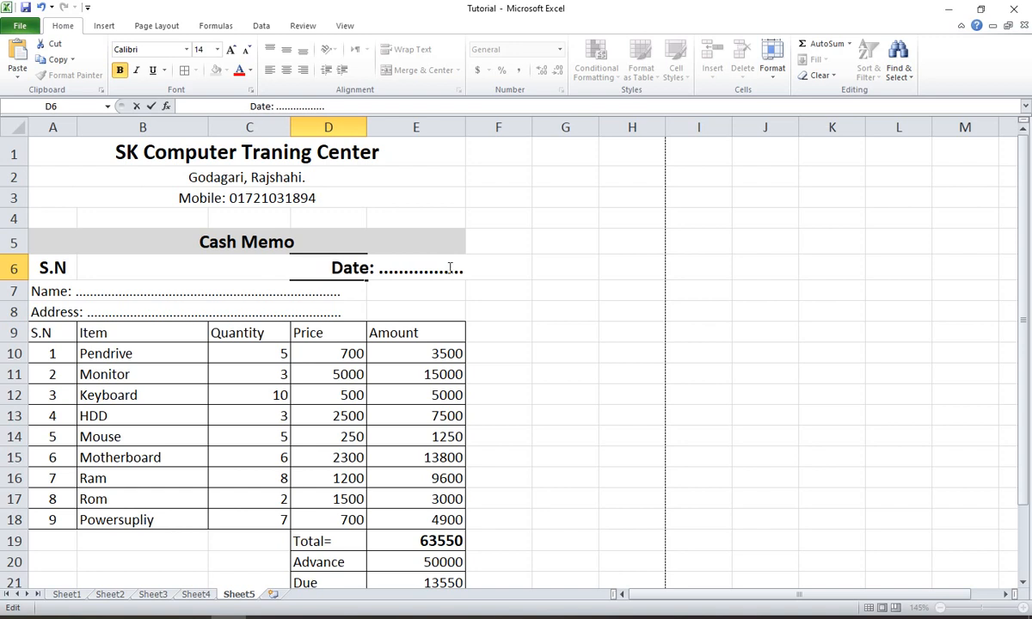
click(376, 182)
- Remove the bold formatting from A6:E6 and reduce the font size to 11
drag(51, 268, 409, 266)
click(119, 69)
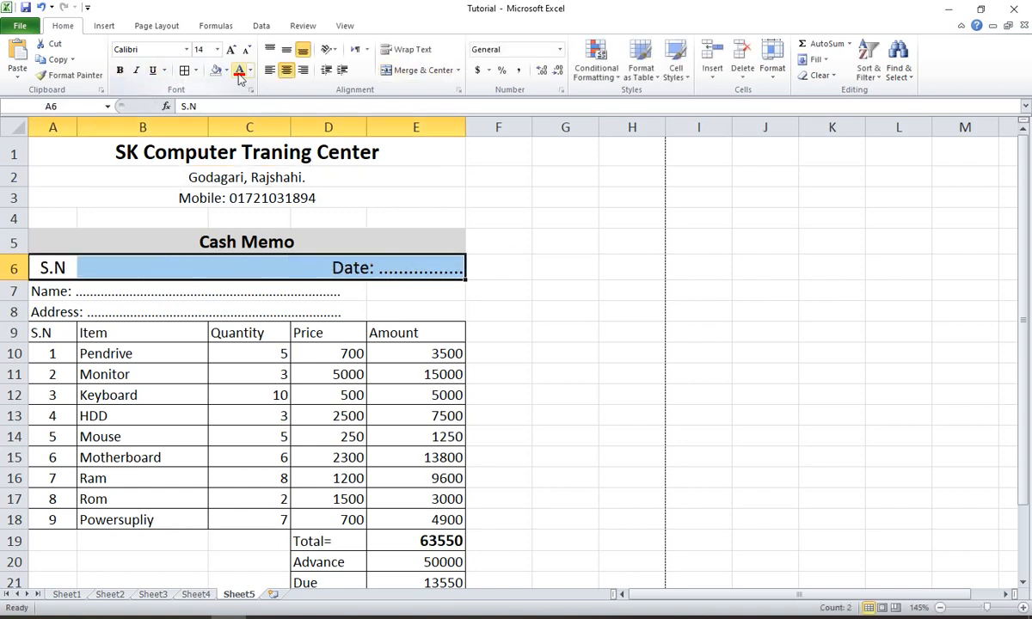
click(245, 52)
click(245, 51)
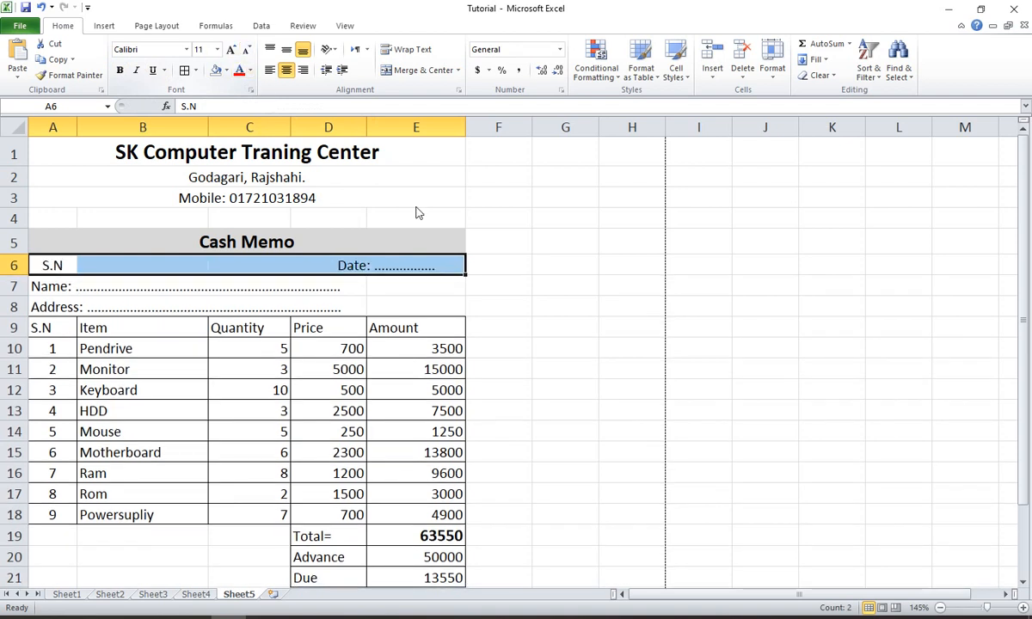
click(555, 288)
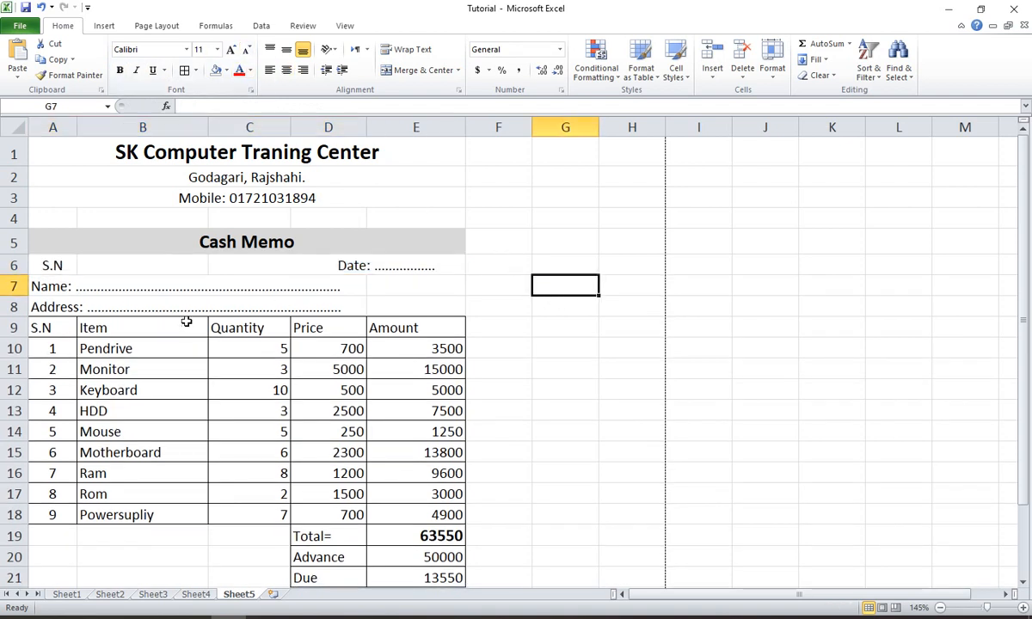
- Extend the S.N label in A6 with a row of dots and left-align the cell
click(71, 267)
double_click(72, 267)
text(.......)
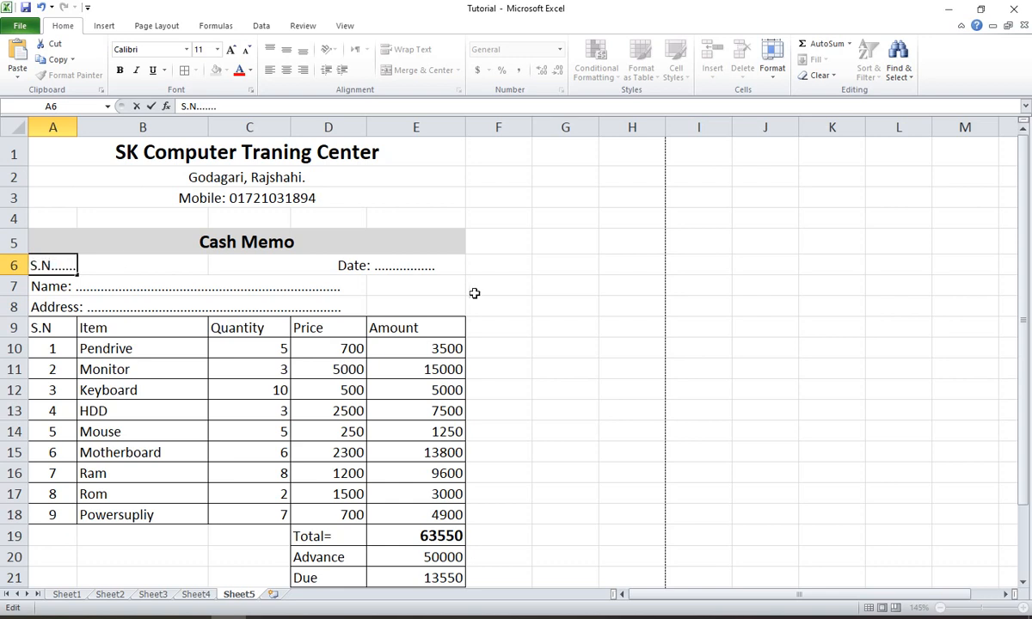
click(476, 291)
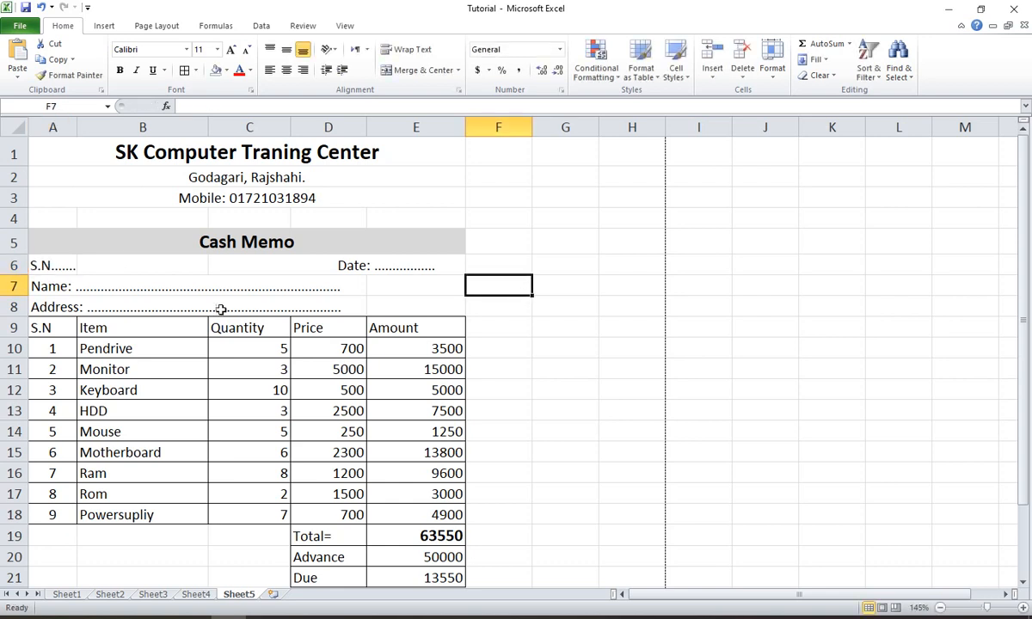
click(34, 265)
click(569, 268)
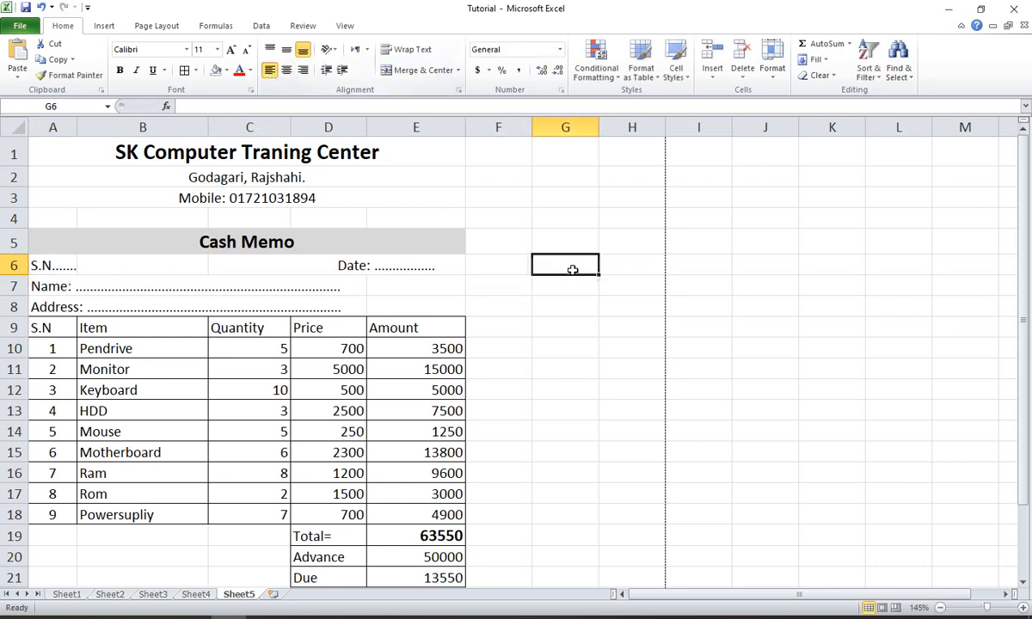
- Lengthen the dotted Date line in D6 and reduce its leading spaces so it ends near the table's right edge
double_click(401, 271)
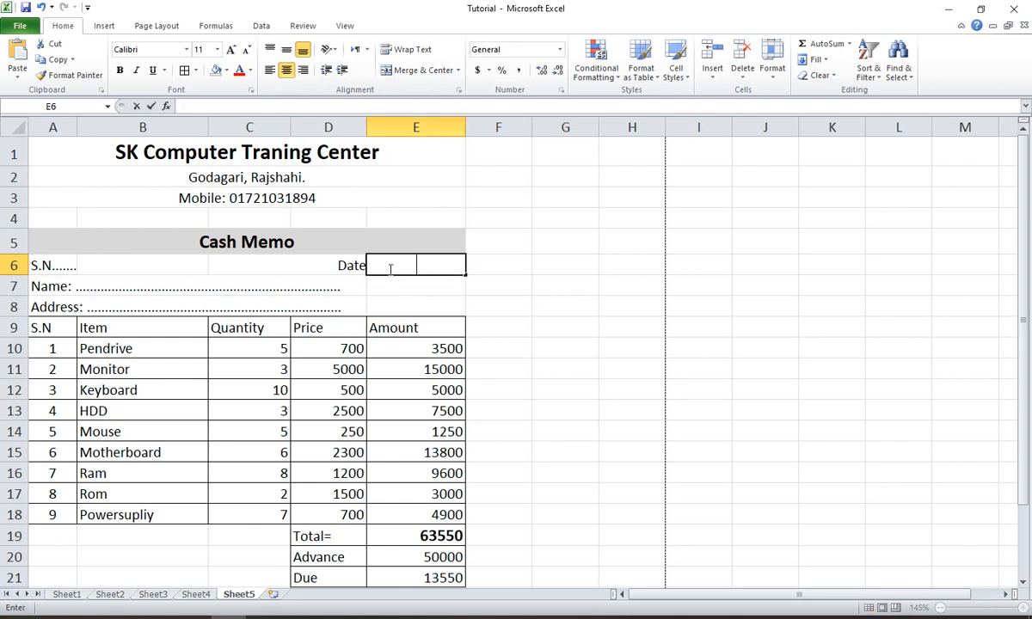
double_click(345, 266)
click(382, 267)
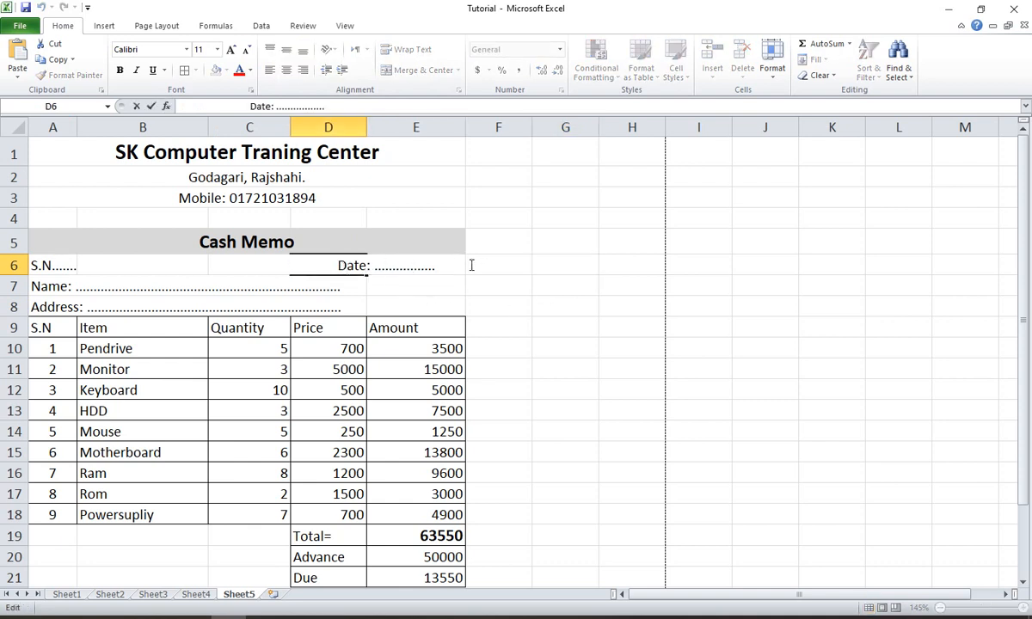
text(..............)
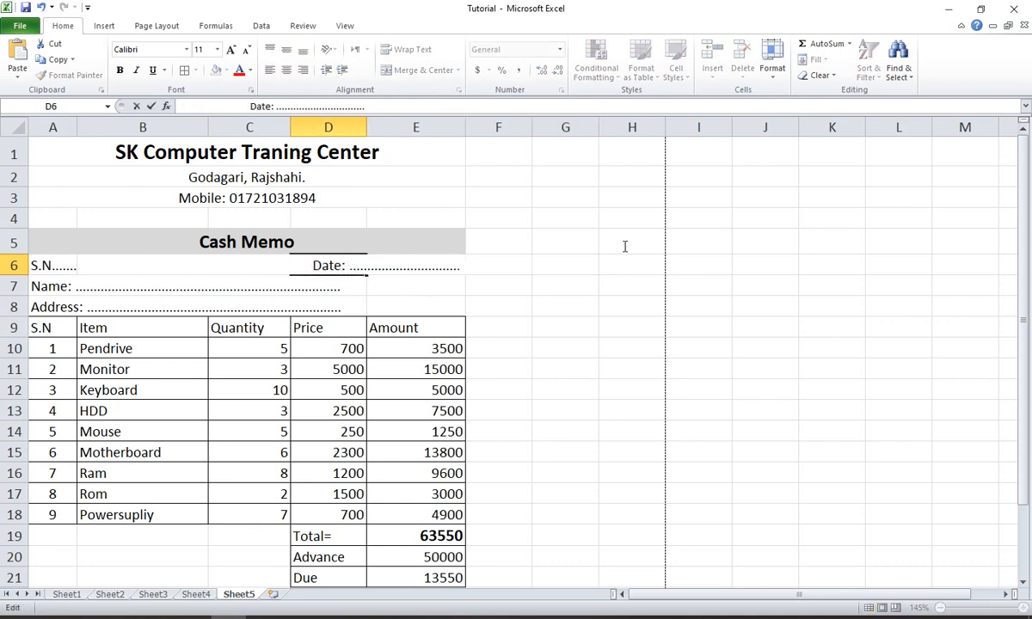
click(625, 327)
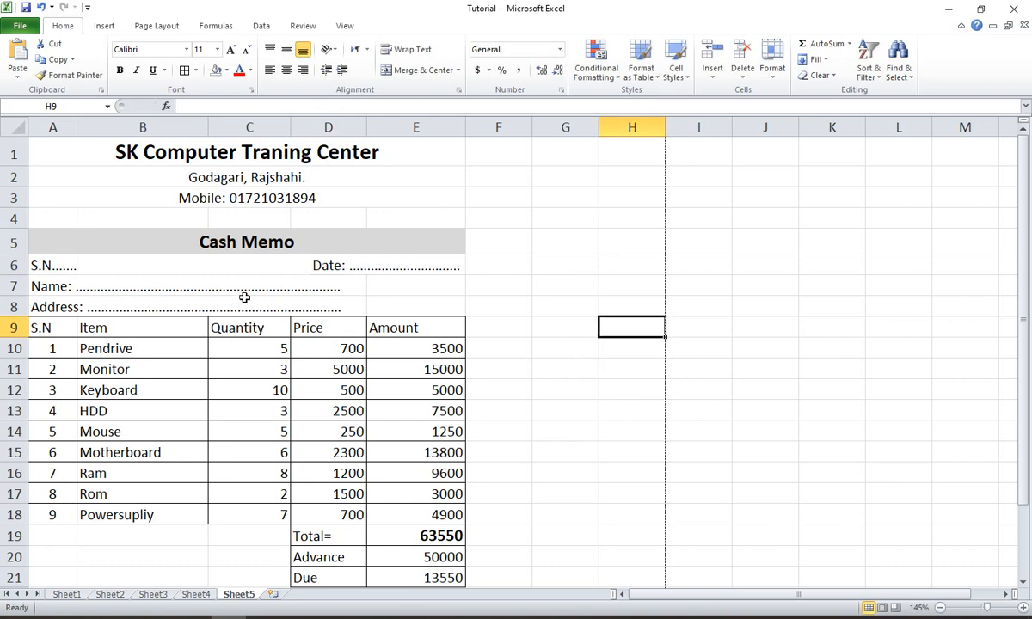
- Extend the dotted Name line in A7 and the dotted Address line in A8 to the table's right edge
double_click(86, 287)
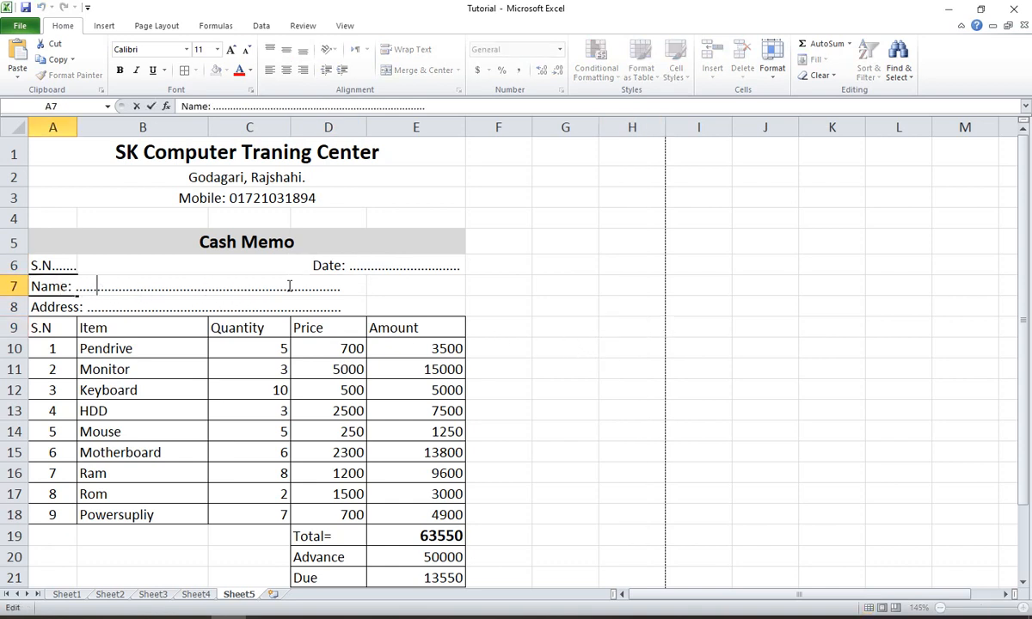
text(.............................)
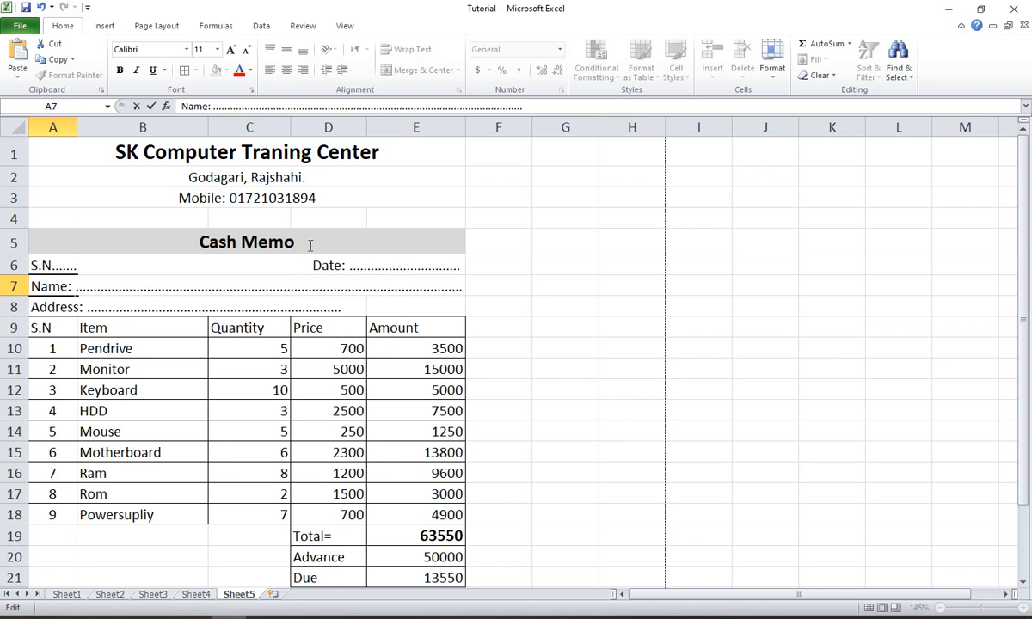
click(272, 314)
double_click(99, 309)
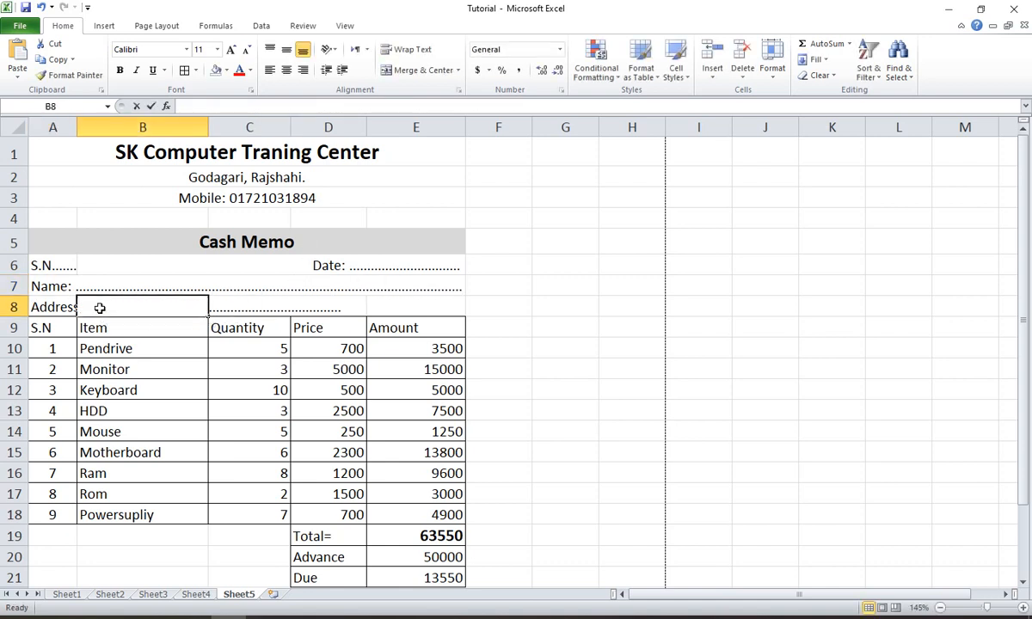
double_click(66, 311)
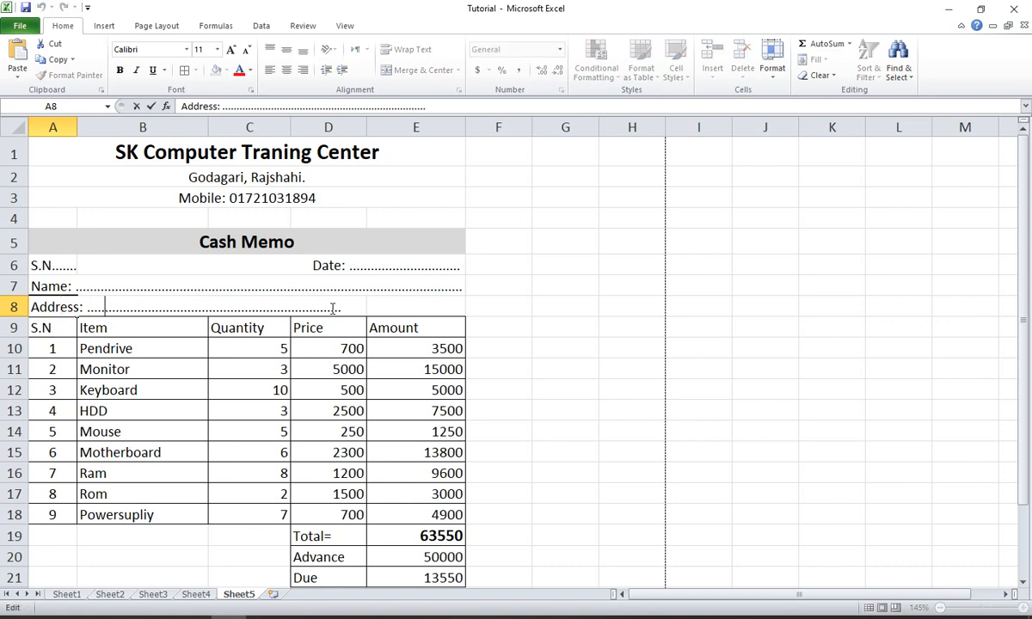
text(.................................)
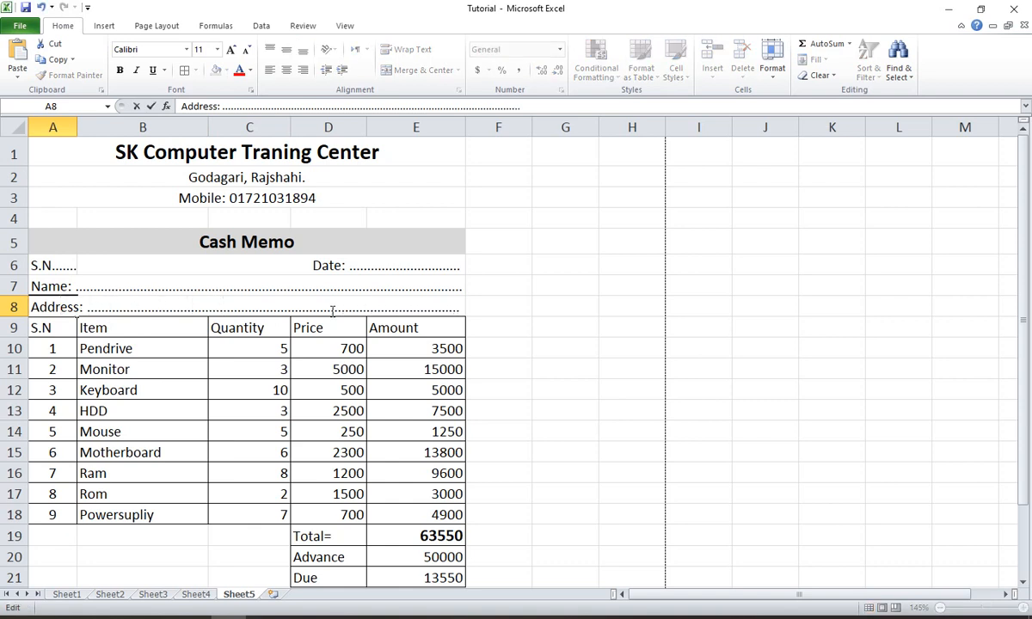
click(615, 286)
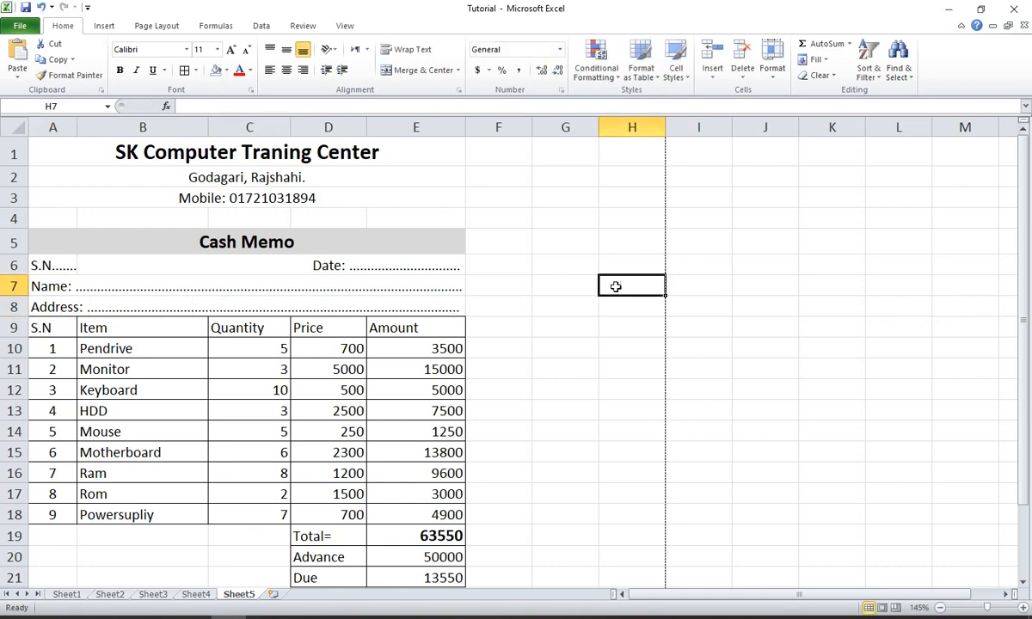
- Check the cash memo's page layout in the print preview and return to the sheet
click(20, 26)
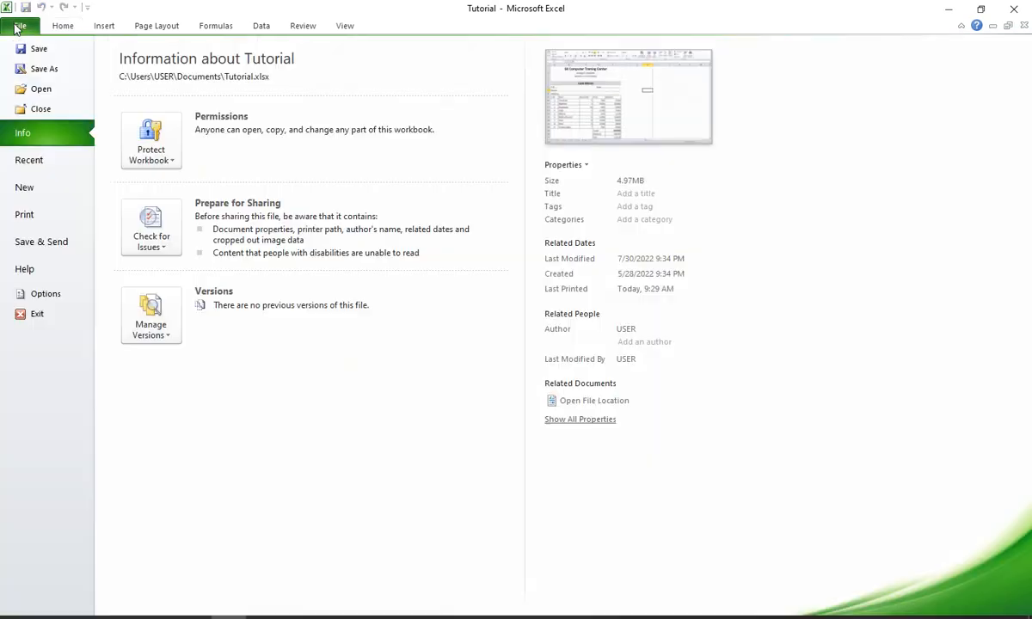
click(31, 214)
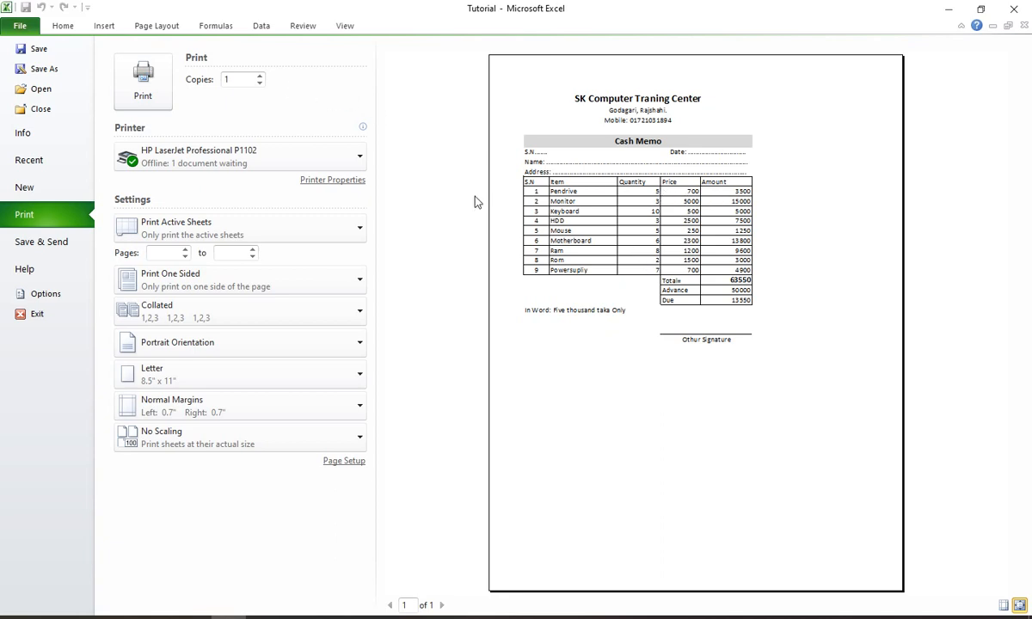
key(Escape)
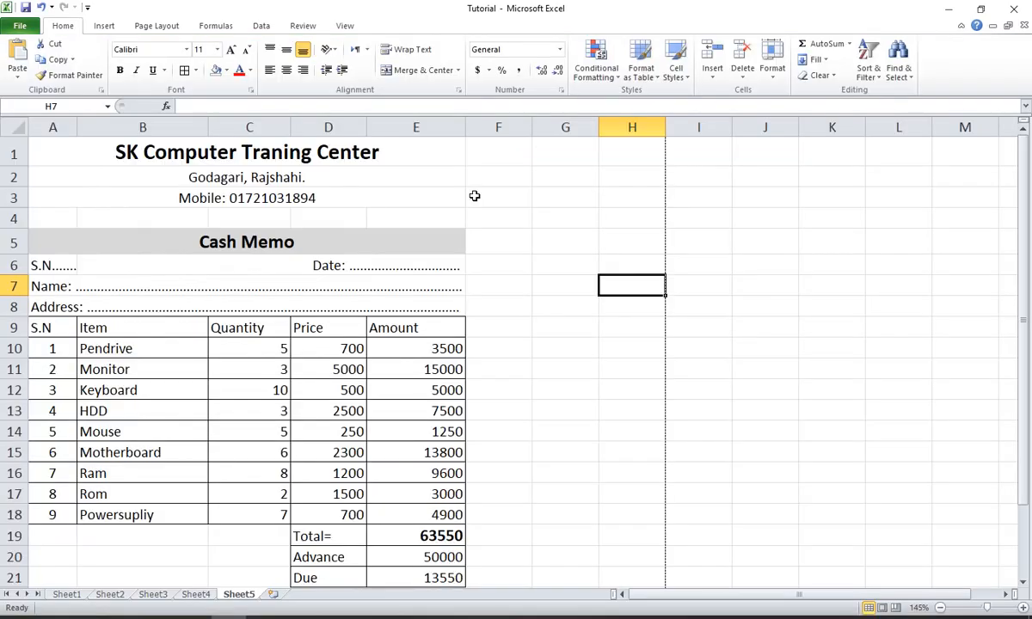
scroll(434, 225, down, 4)
scroll(460, 296, up, 4)
- Give the Cash Memo heading in A5 a red fill and white text
click(269, 243)
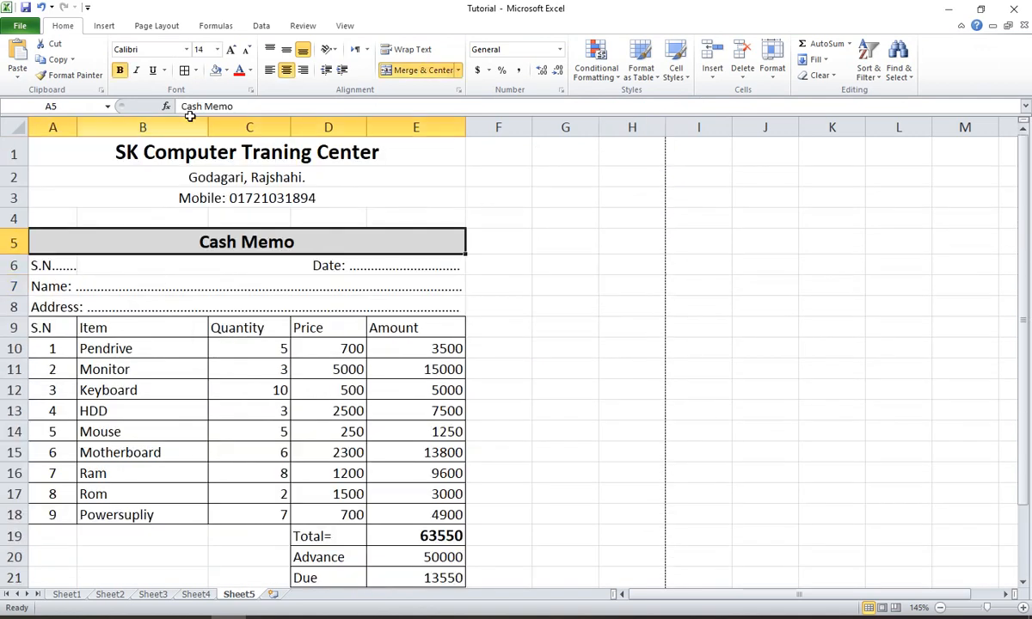
click(226, 70)
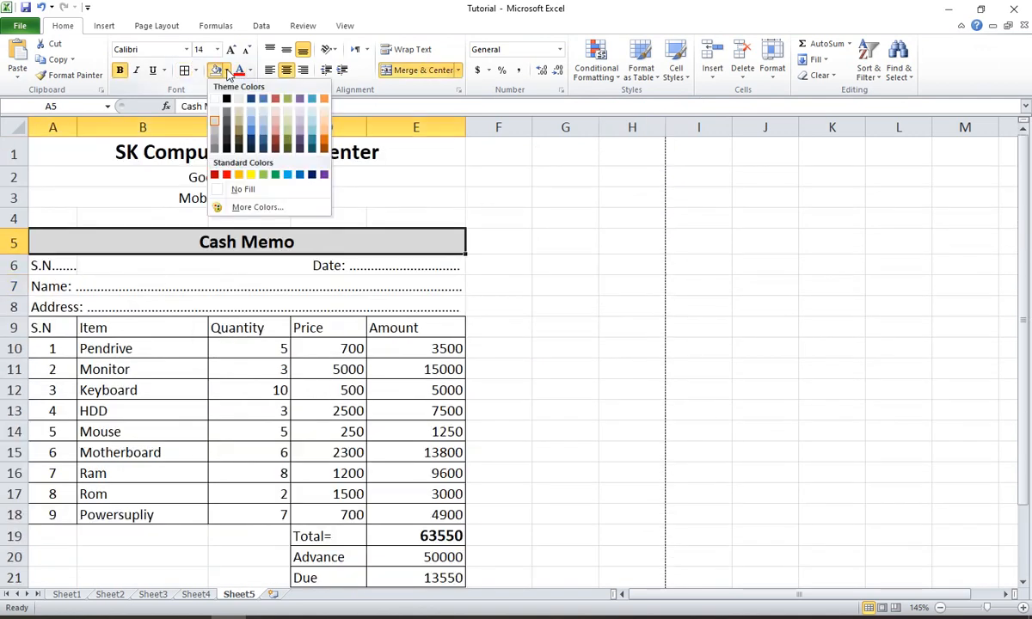
click(226, 176)
click(250, 70)
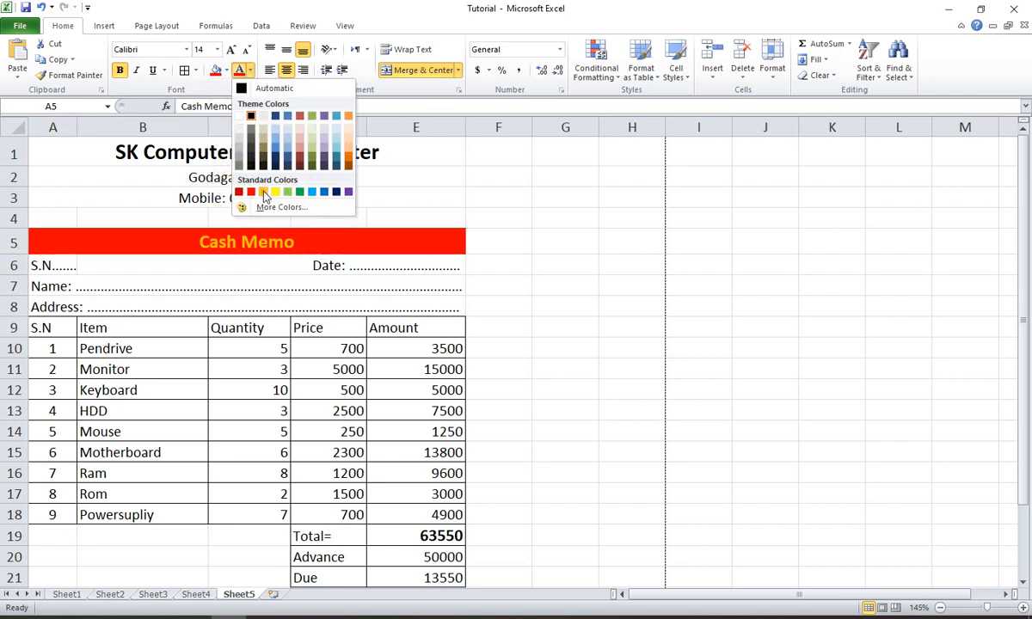
click(238, 115)
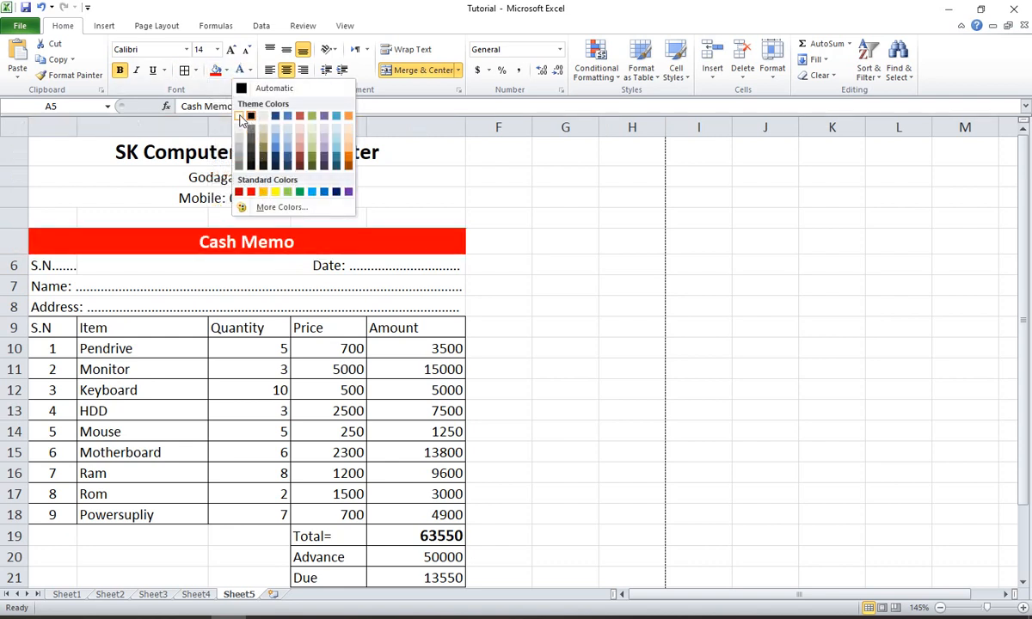
click(527, 283)
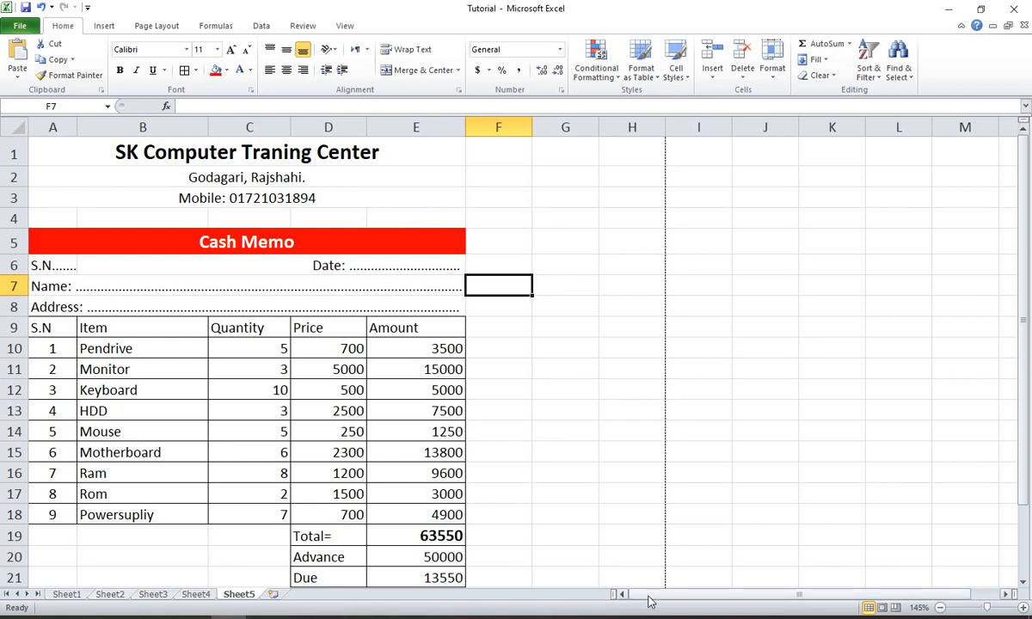
- Select the cash memo range A1:E18, from the center's title through the last item row
scroll(115, 439, down, 2)
scroll(109, 448, up, 2)
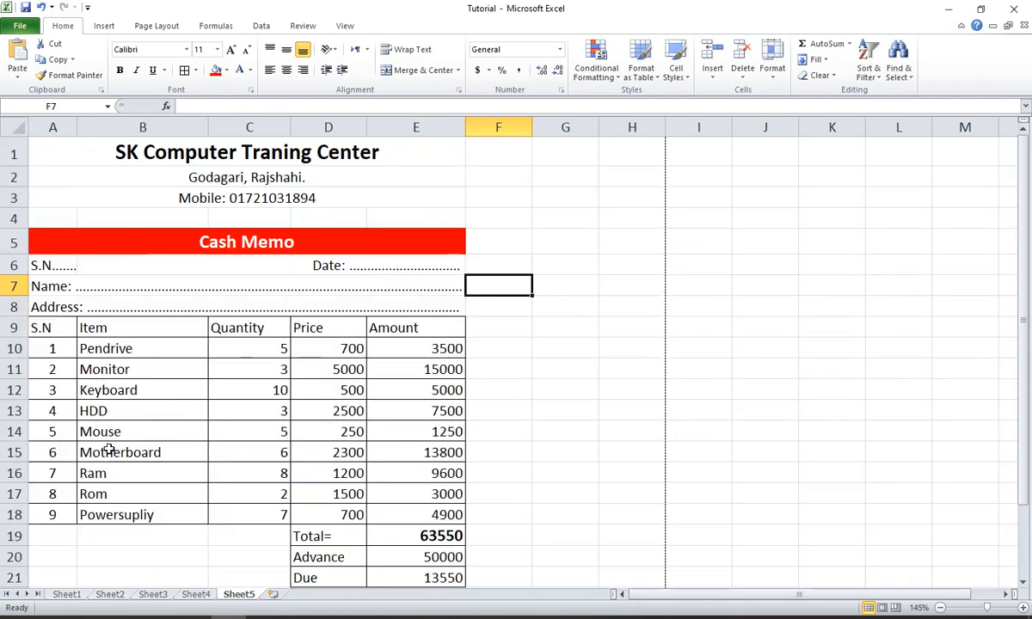
drag(59, 144, 90, 514)
scroll(99, 415, down, 3)
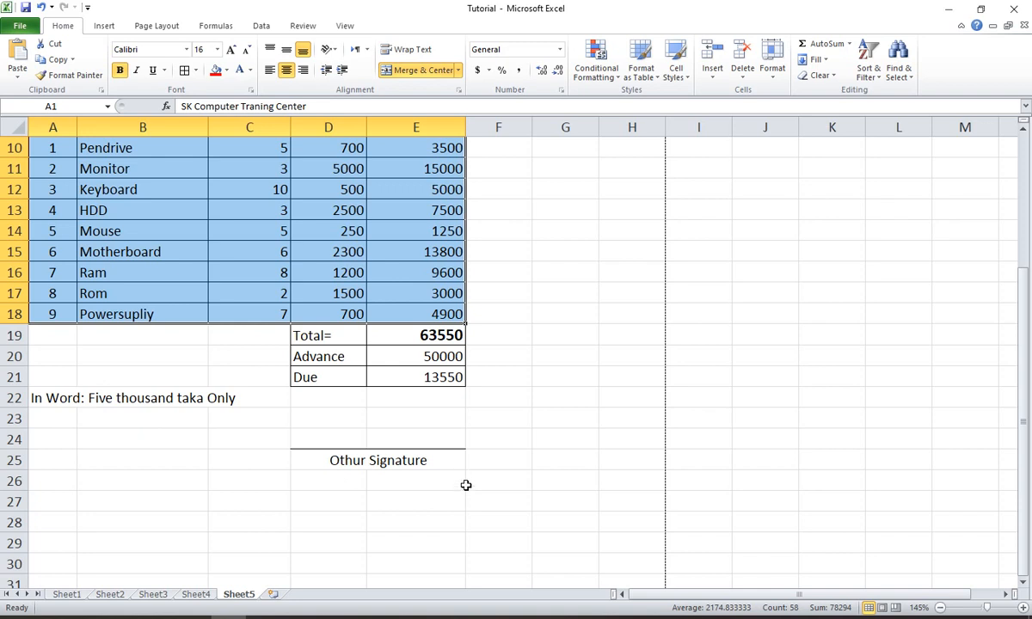